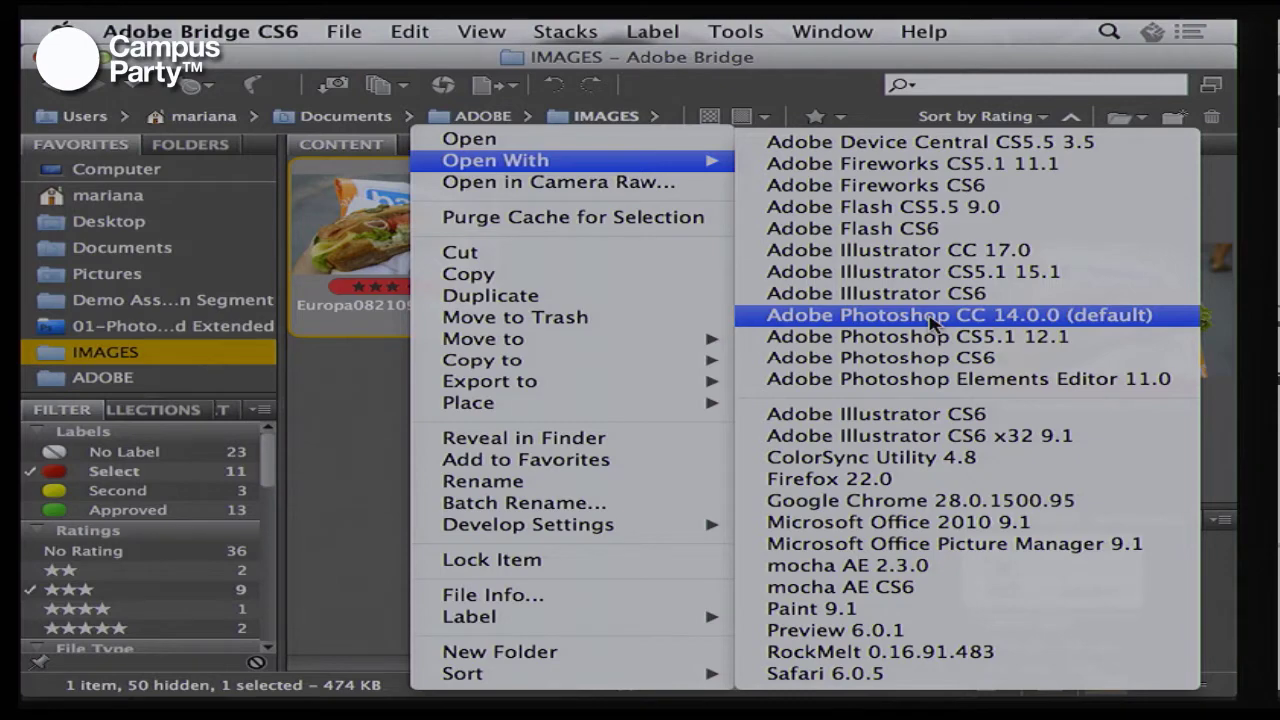
Open the sandwich photo Europa082109_083.JPG from Bridge in Photoshop CC 14.0.0
click(933, 316)
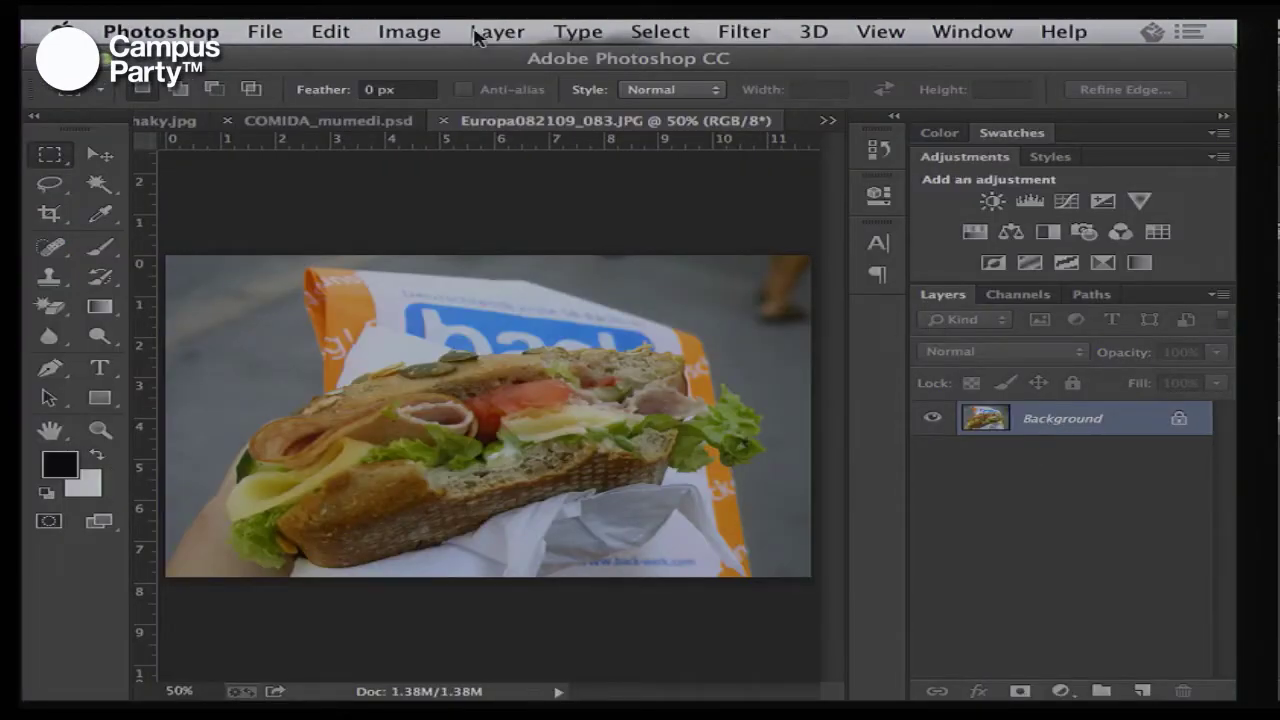
click(740, 31)
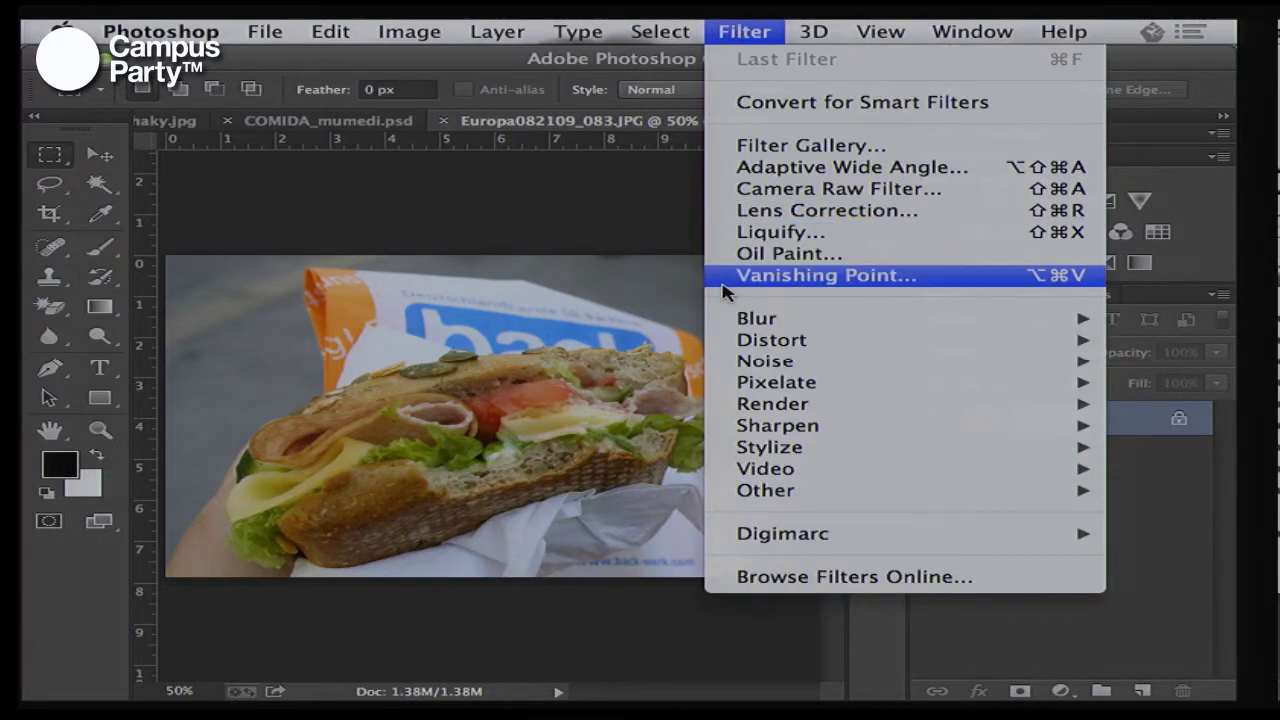
mouse_move(769, 329)
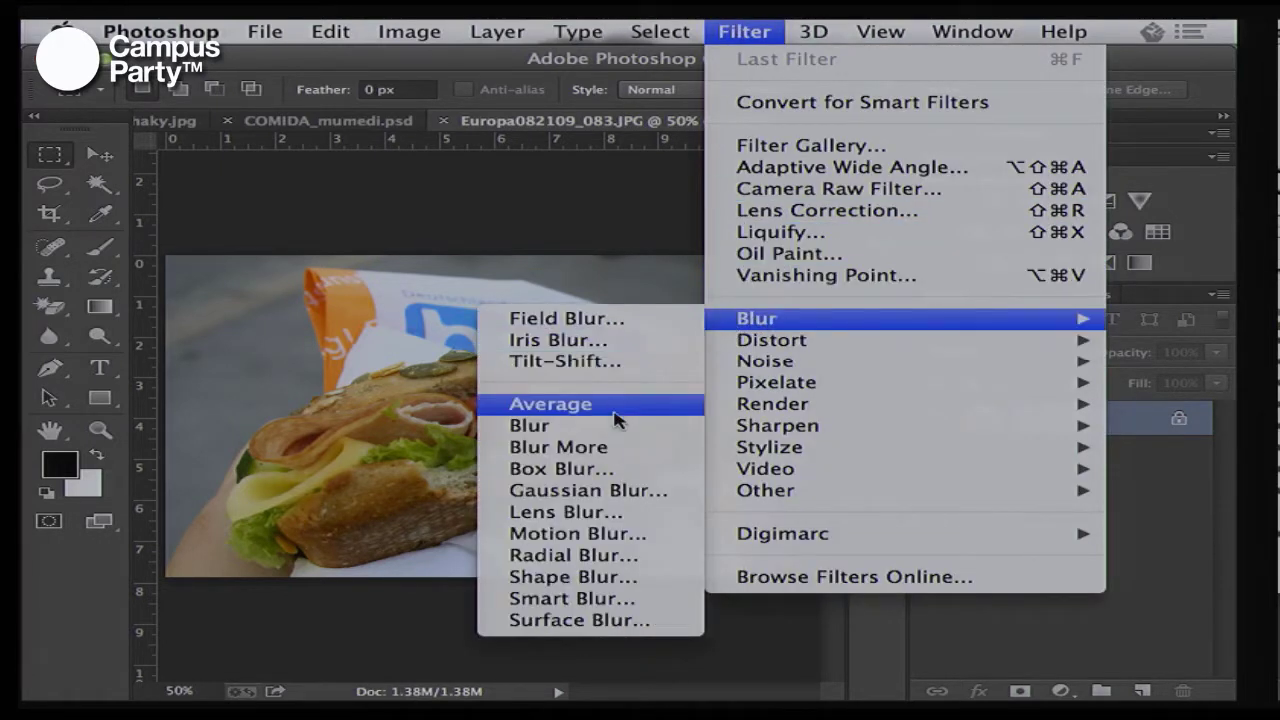
click(611, 490)
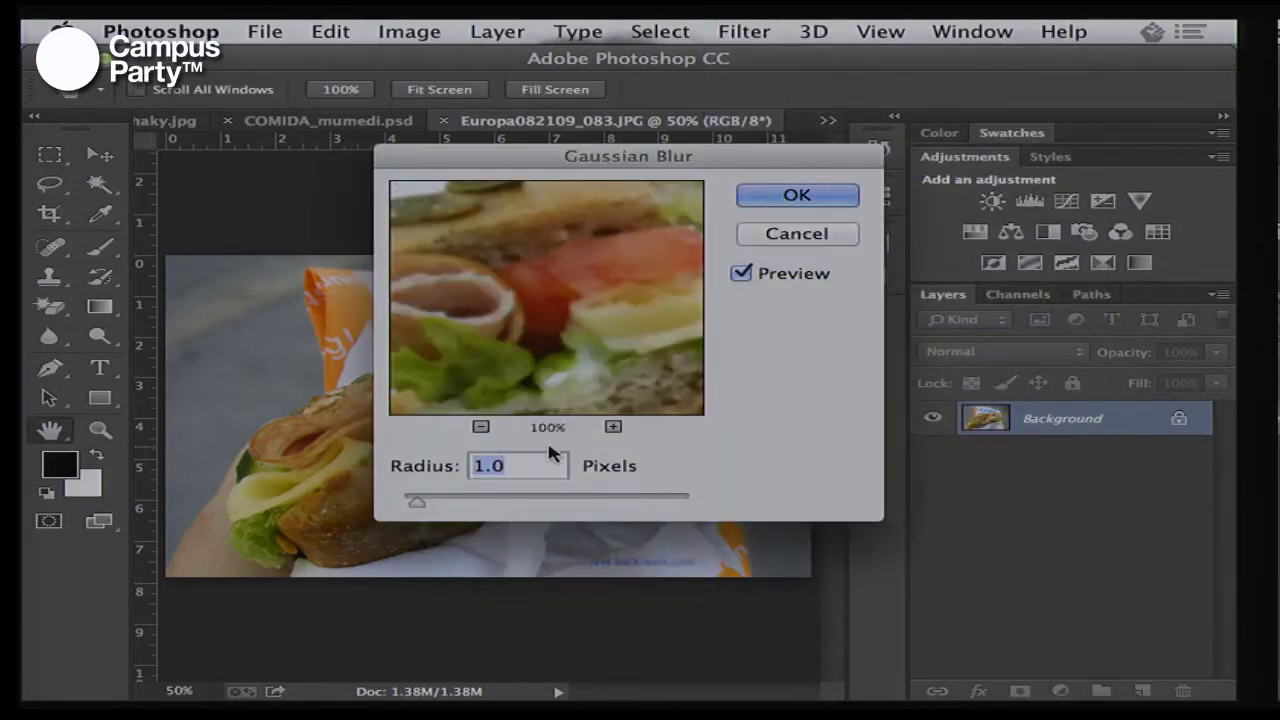
click(568, 502)
click(772, 194)
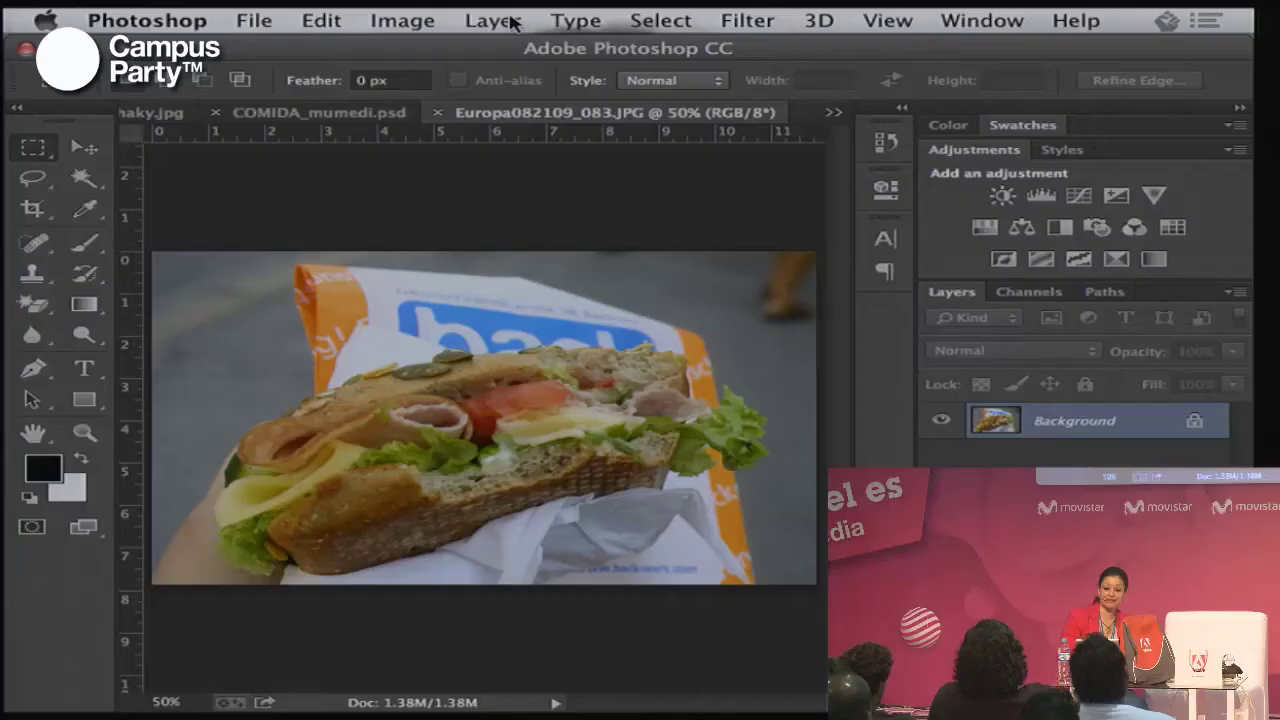
Check Layer > Smart Objects and the Background layer's context menu without changes, then bring up the Filter menu
click(512, 22)
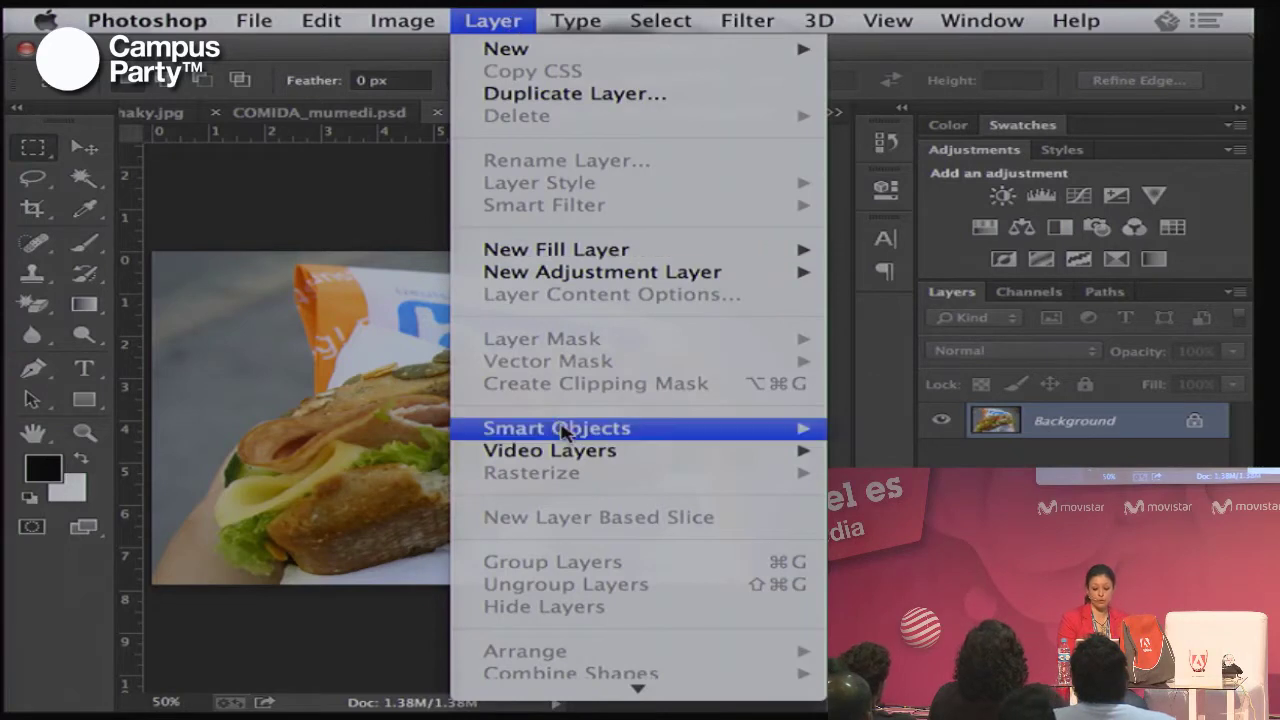
mouse_move(563, 430)
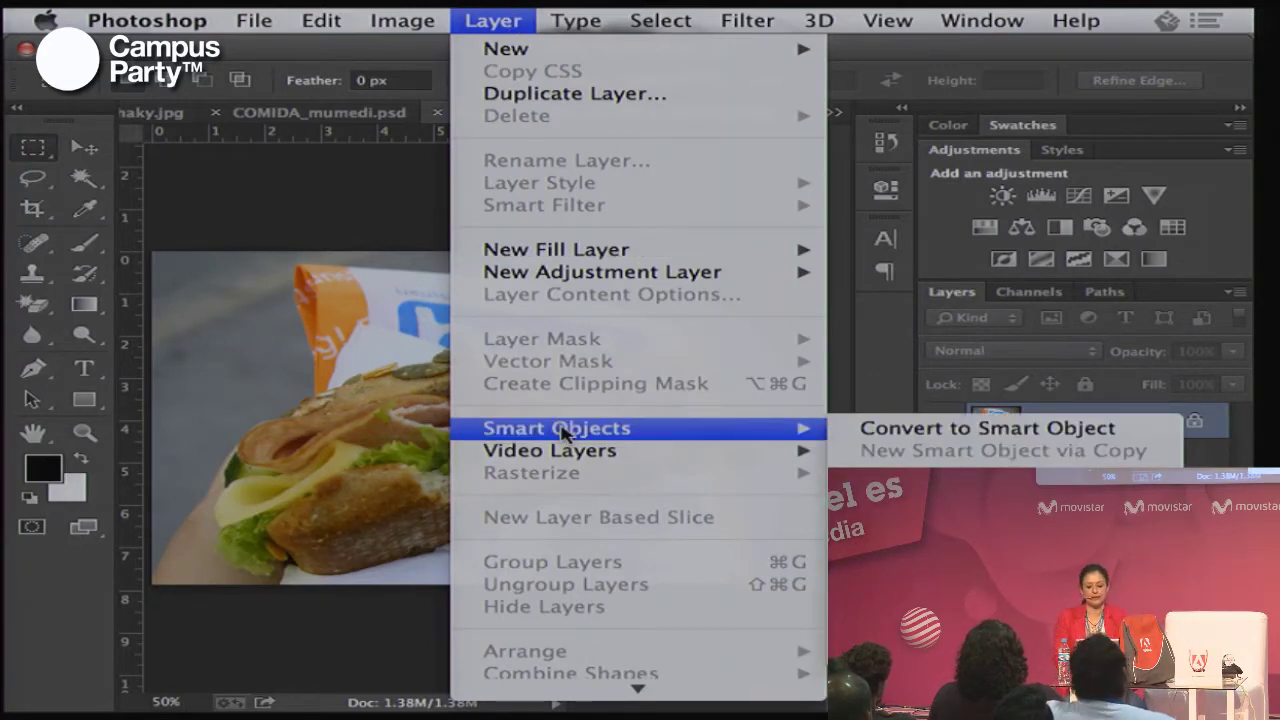
key(Escape)
right_click(1080, 425)
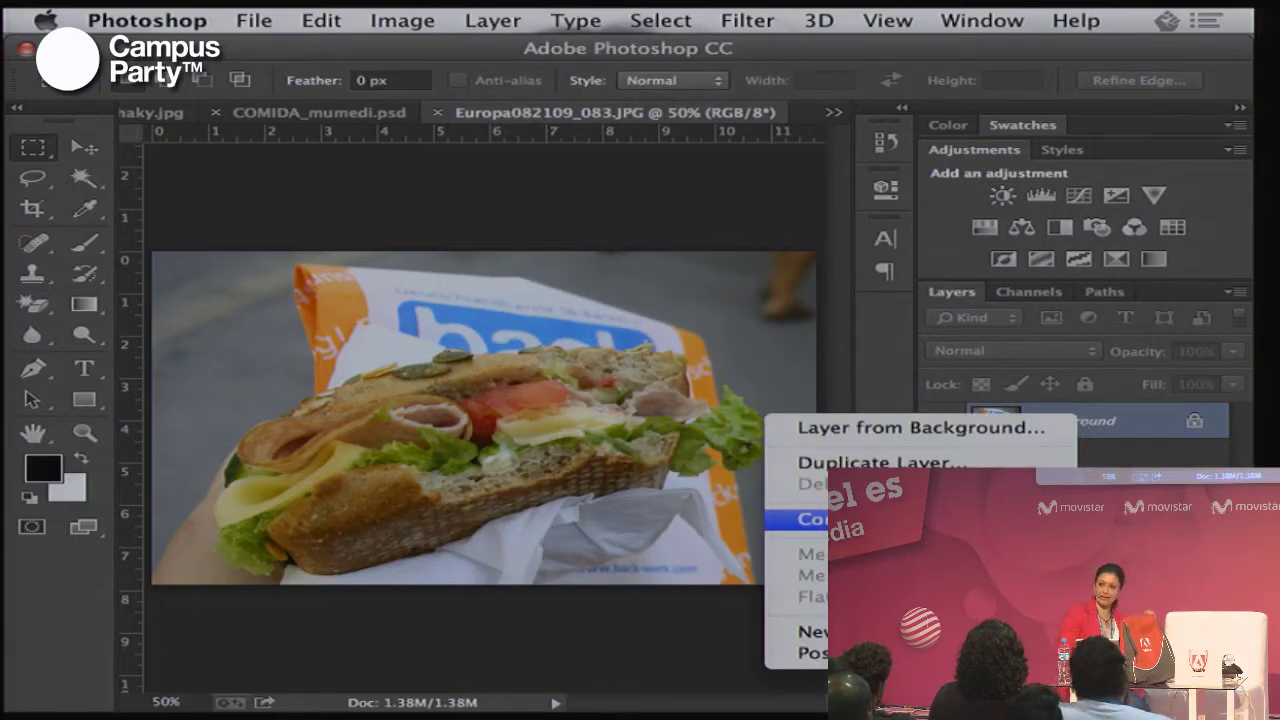
key(Escape)
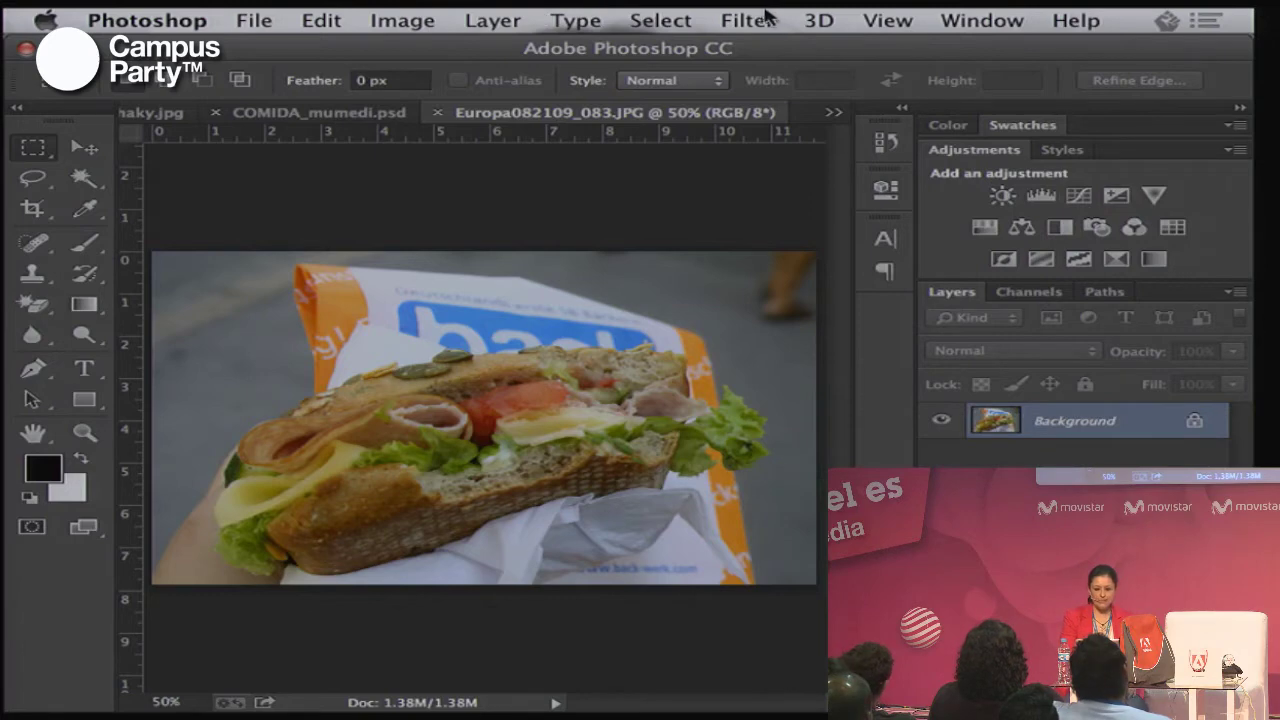
click(762, 18)
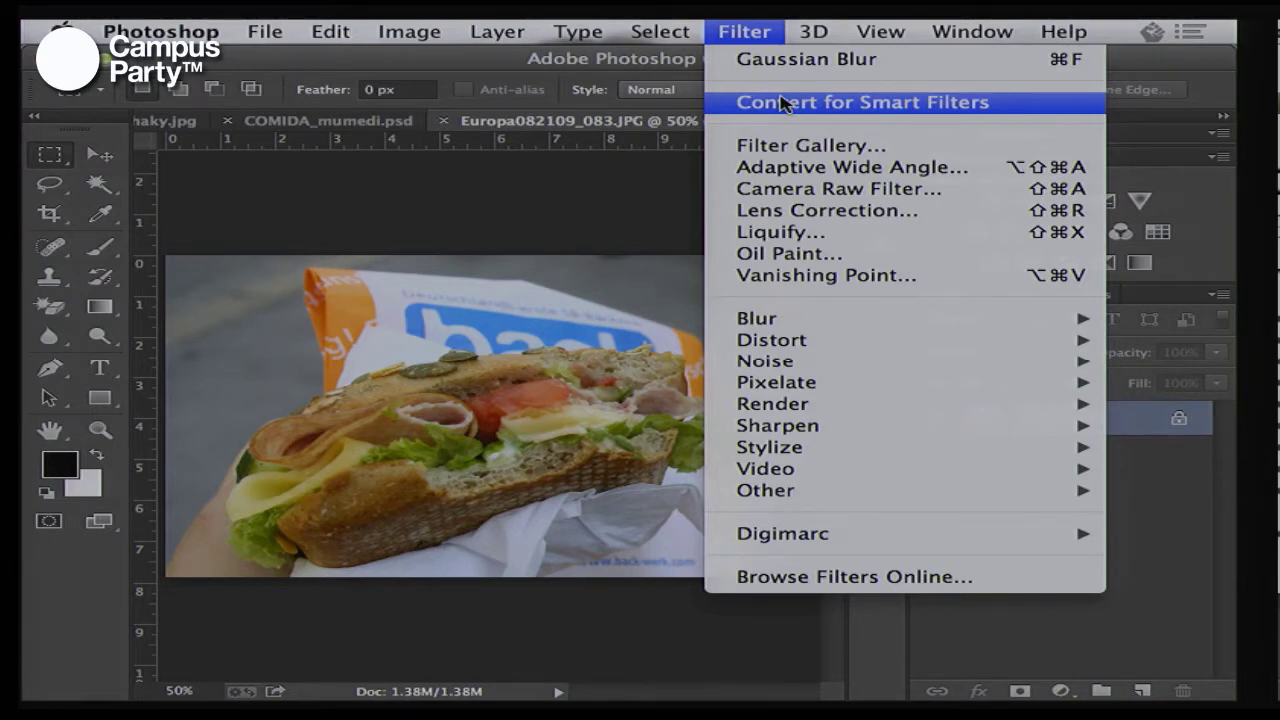
Convert the Background layer into a smart object named Layer 0
click(1150, 463)
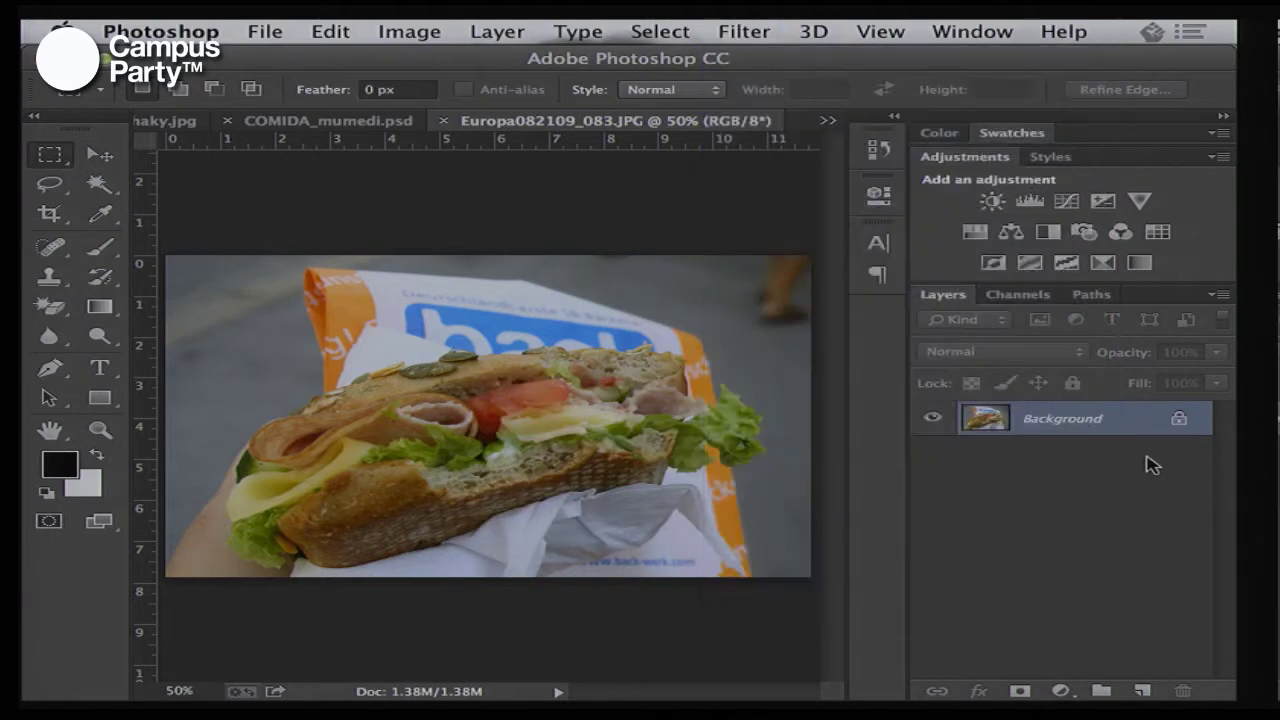
right_click(1085, 428)
click(1006, 522)
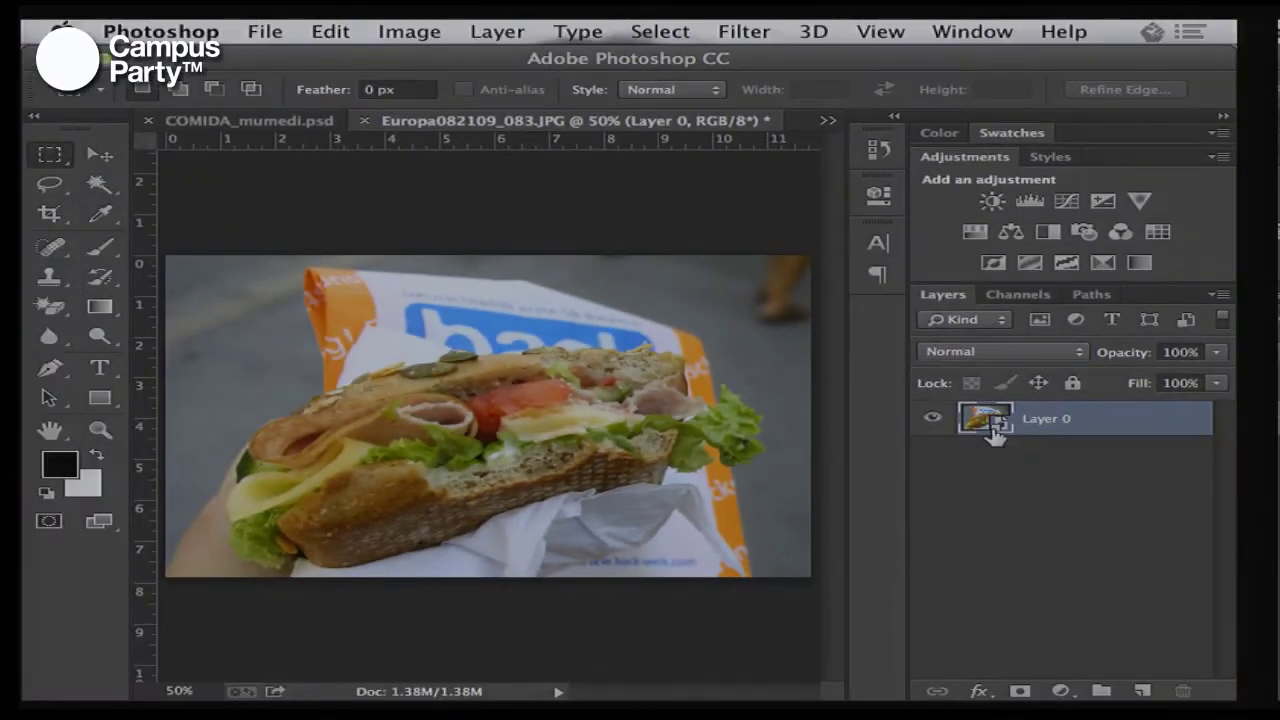
Apply a 61.9-pixel Gaussian Blur smart filter to Layer 0, then toggle its visibility off
click(758, 31)
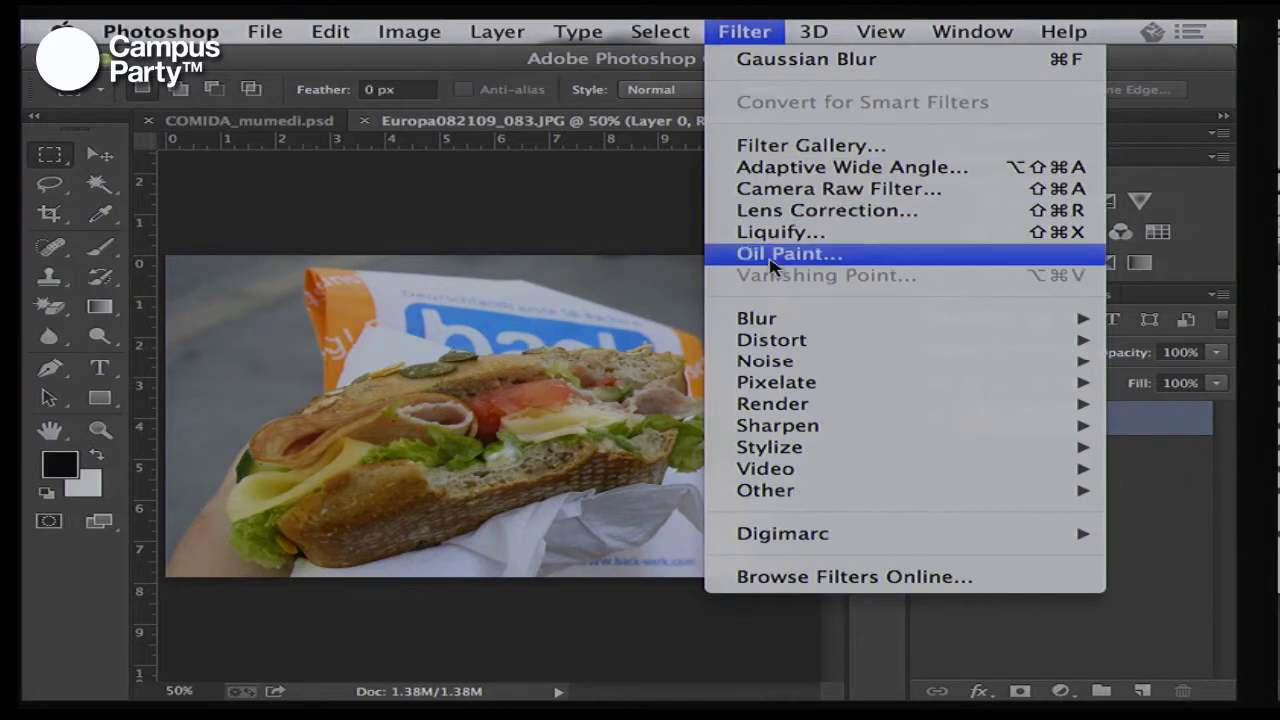
mouse_move(776, 328)
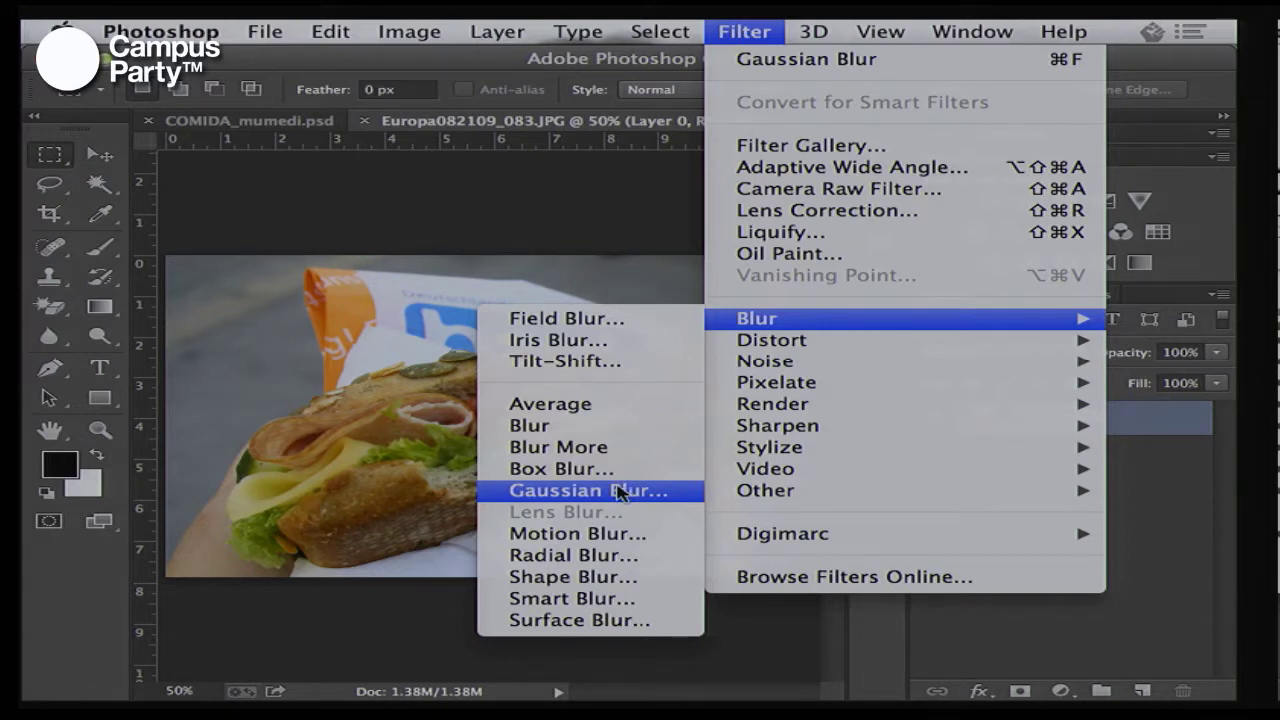
click(588, 490)
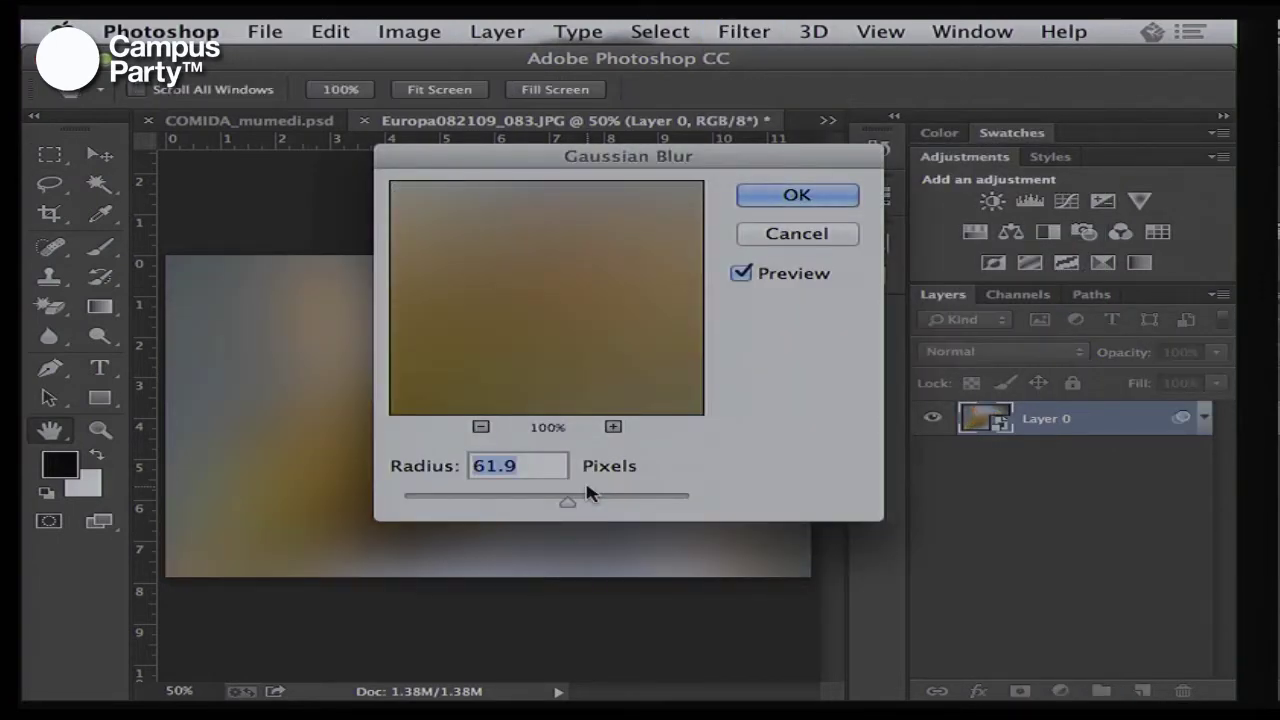
click(790, 194)
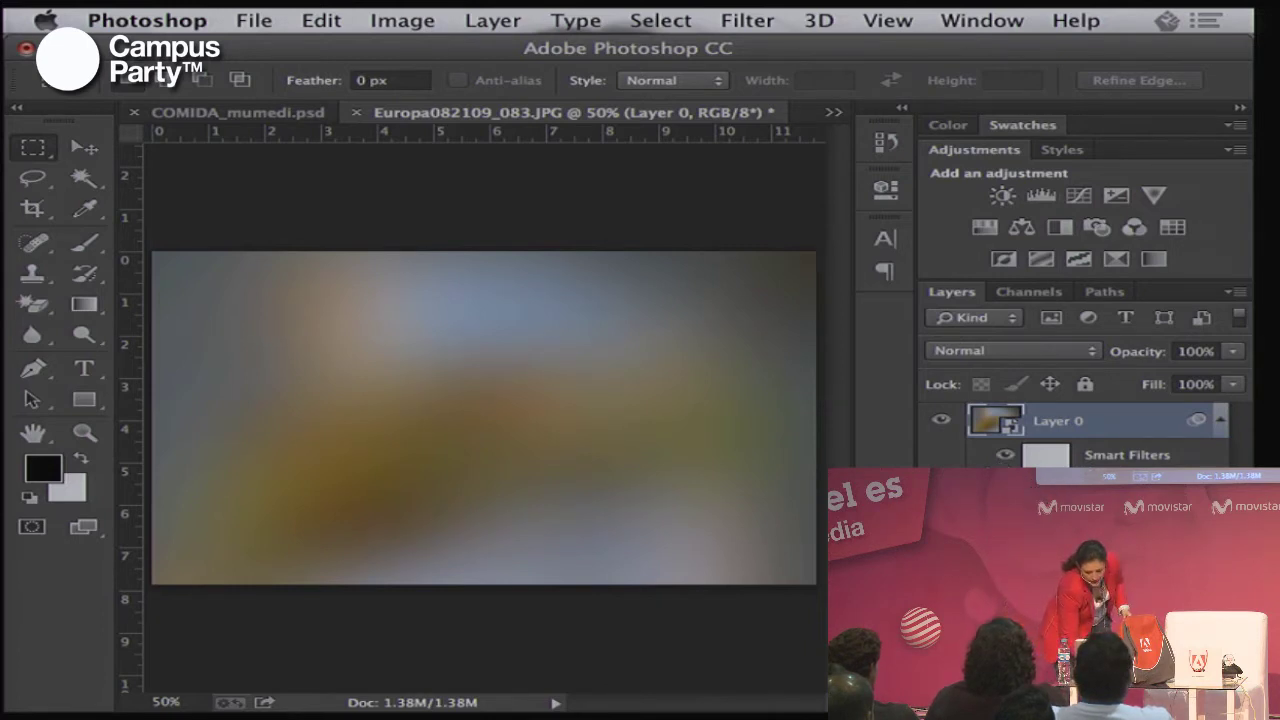
click(1004, 489)
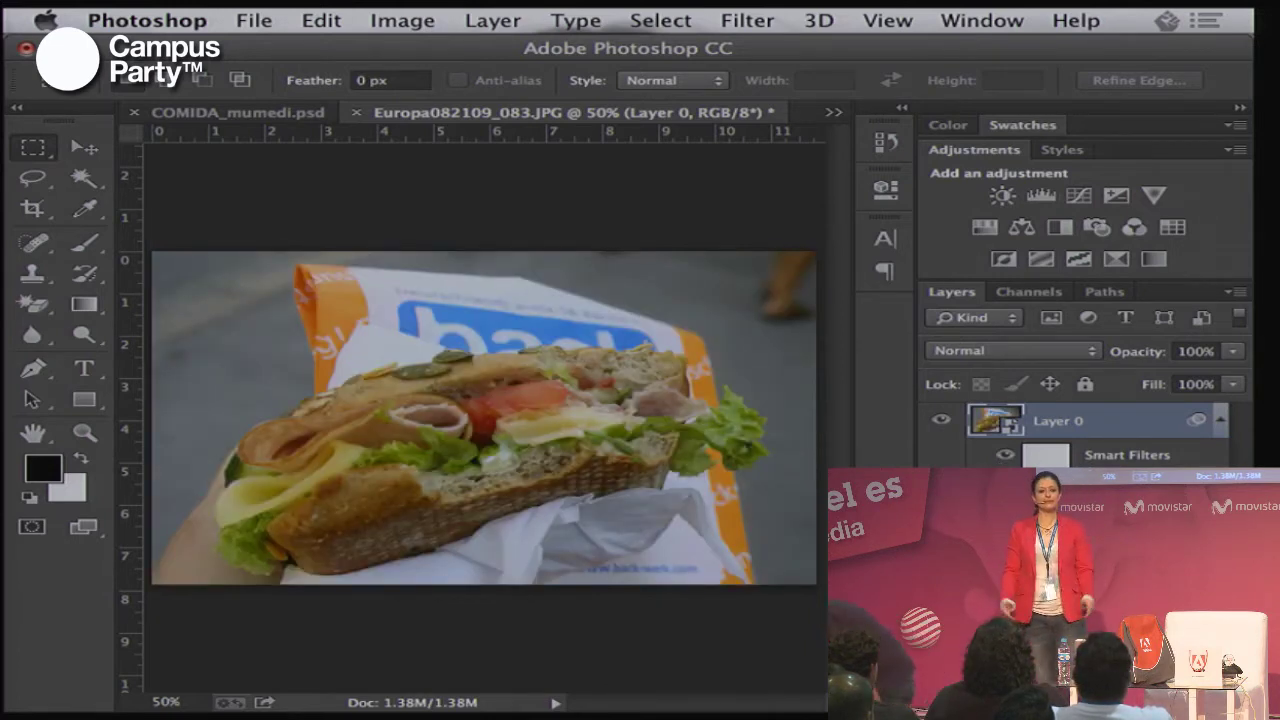
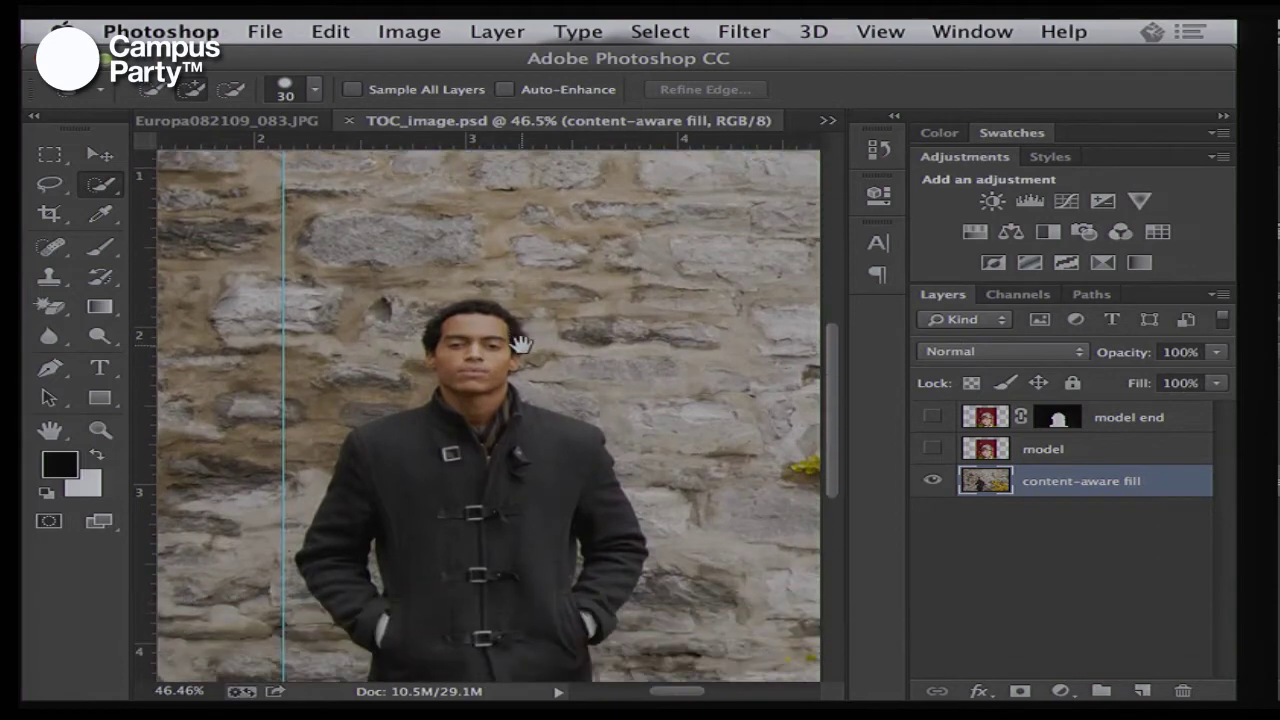
Collapse the side panels so the photo has more room on the canvas
click(1221, 122)
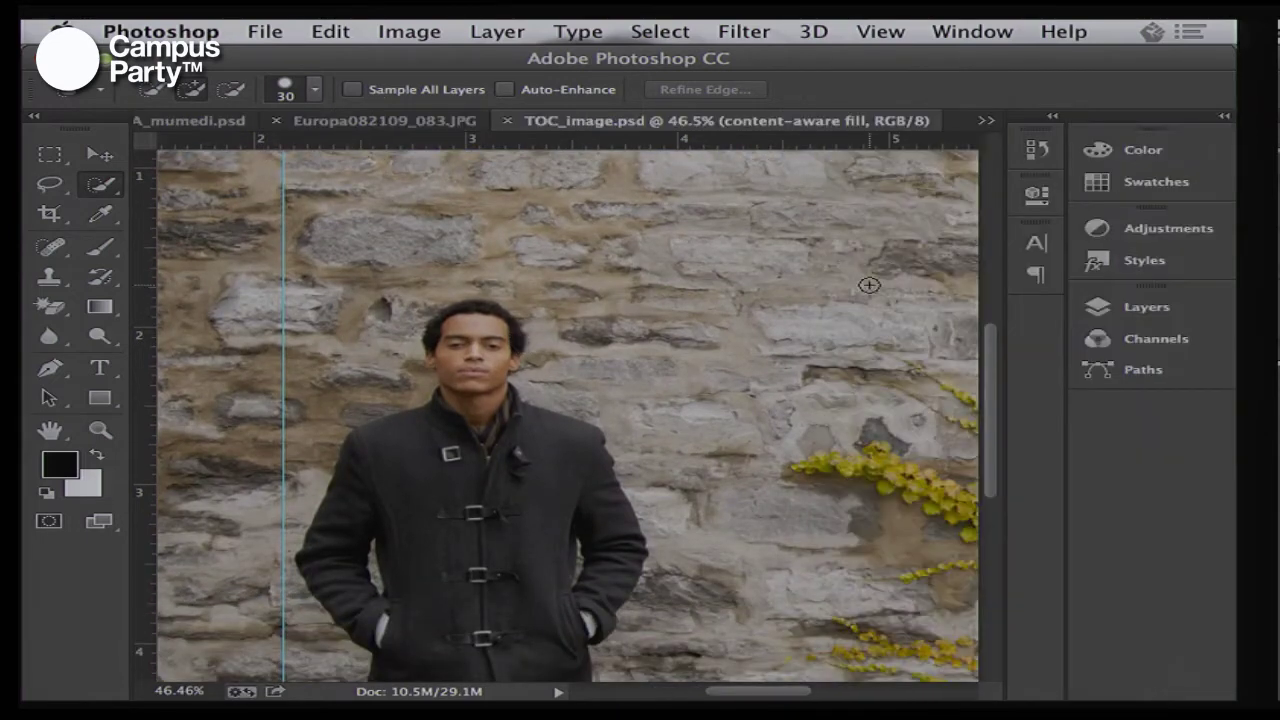
click(1223, 118)
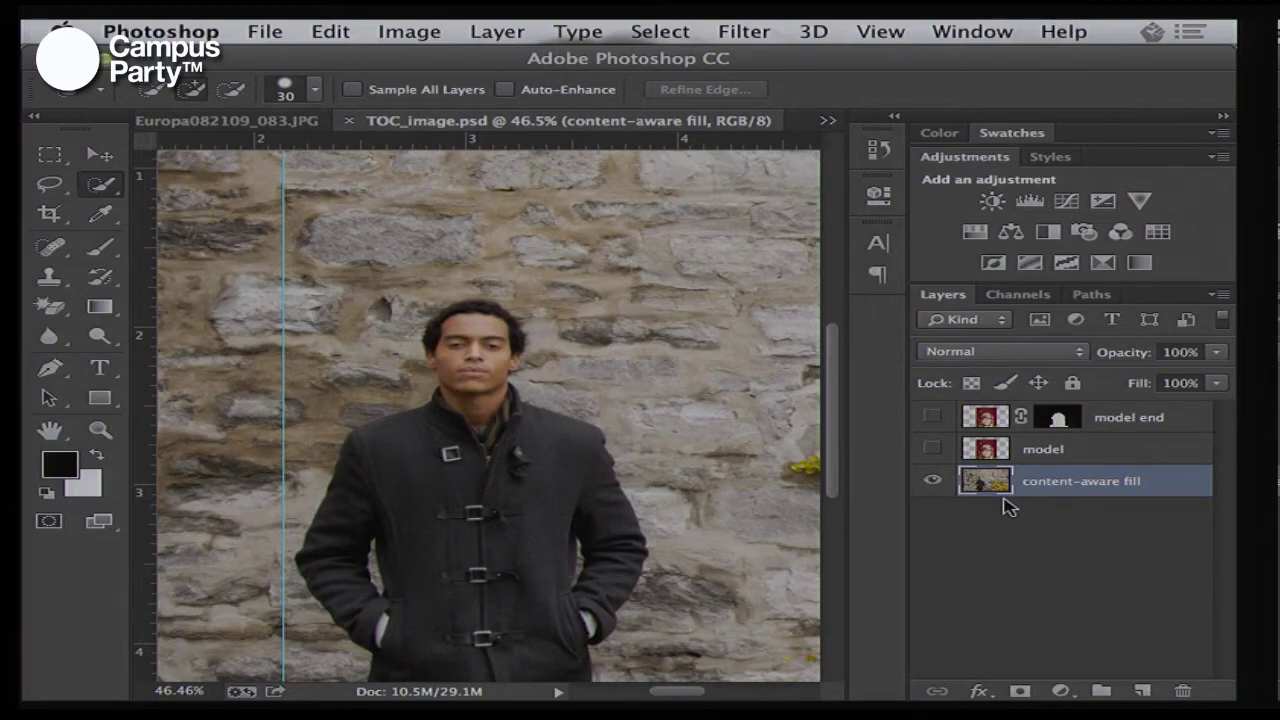
key(ctrl+Up)
click(1172, 168)
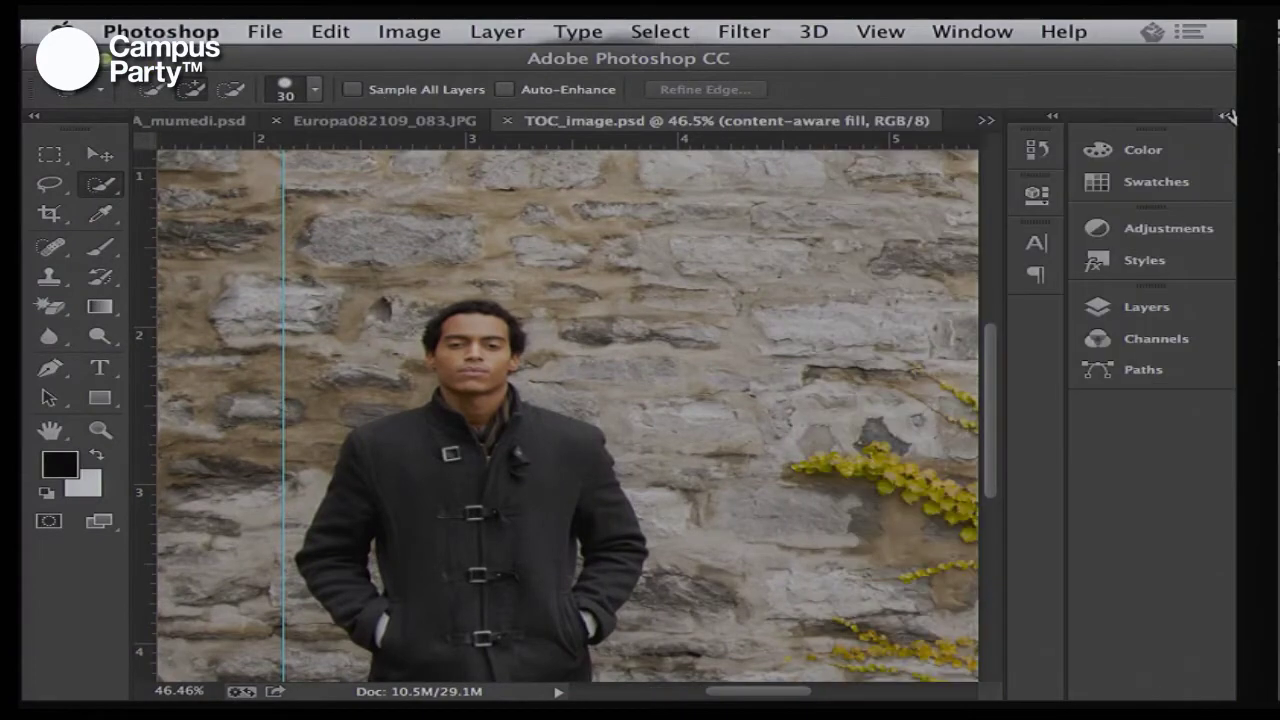
Zoom out to 33.3%, pan to the man, and Quick Select him from hair to coat
key(super+minus)
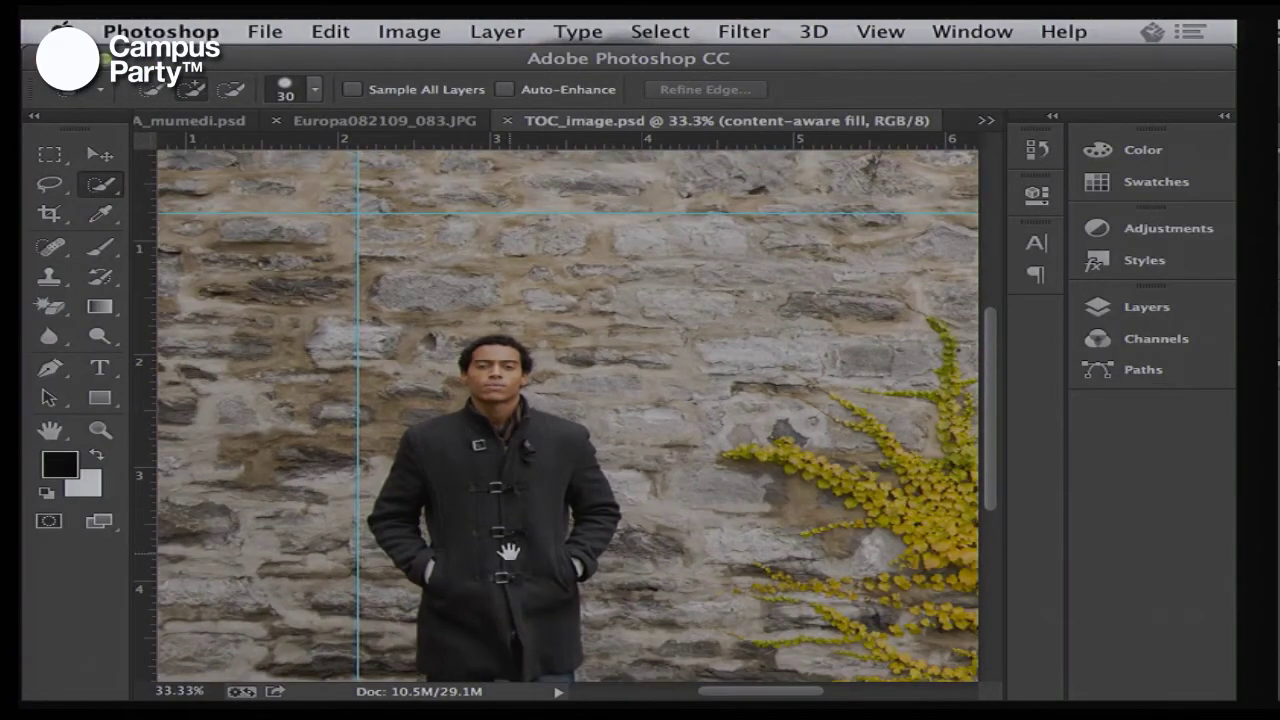
mouse_move(500, 543)
mouse_down()
mouse_move(533, 497)
mouse_move(528, 514)
mouse_move(527, 322)
mouse_up()
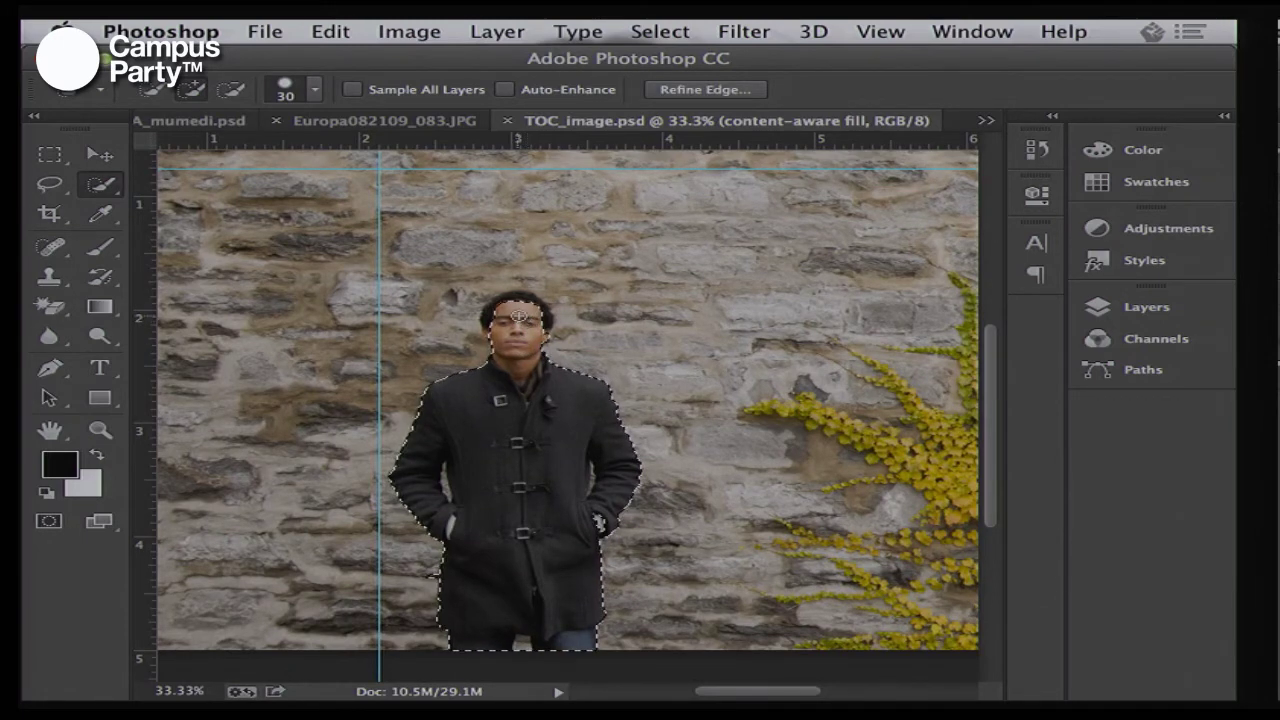
drag(527, 321, 541, 307)
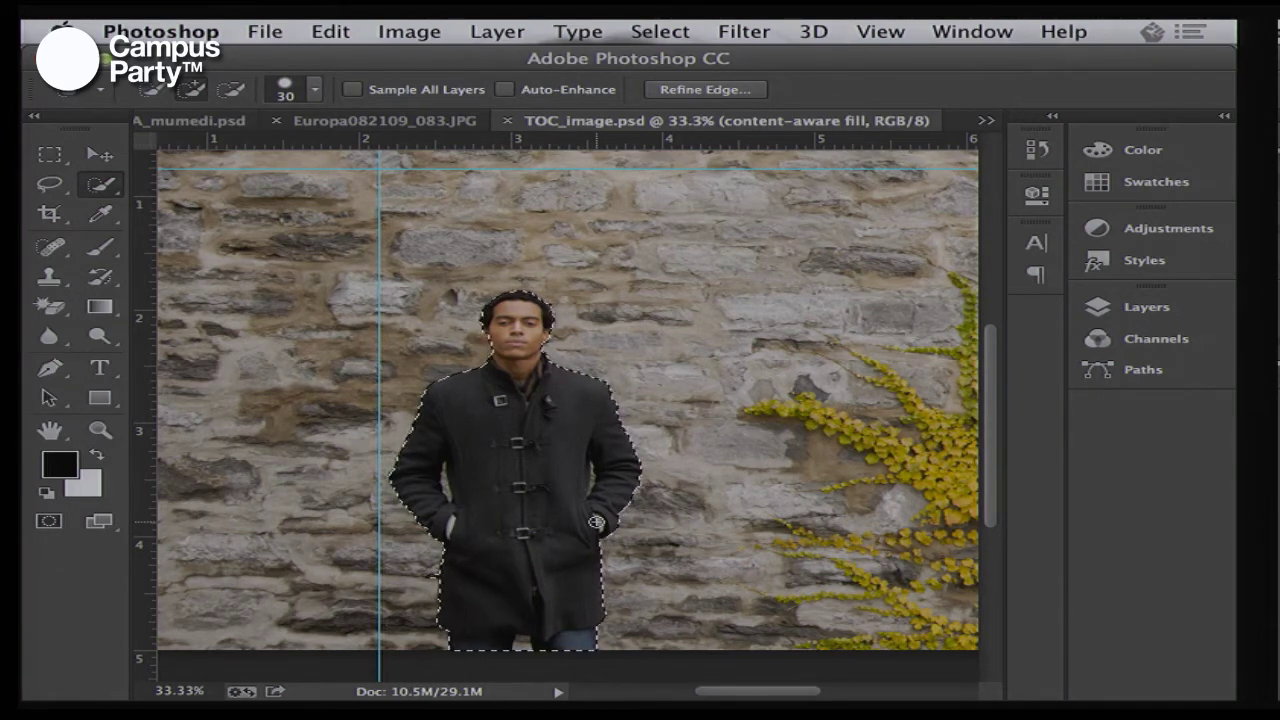
Expand the man's selection by 3 pixels via Select > Modify > Expand
click(660, 33)
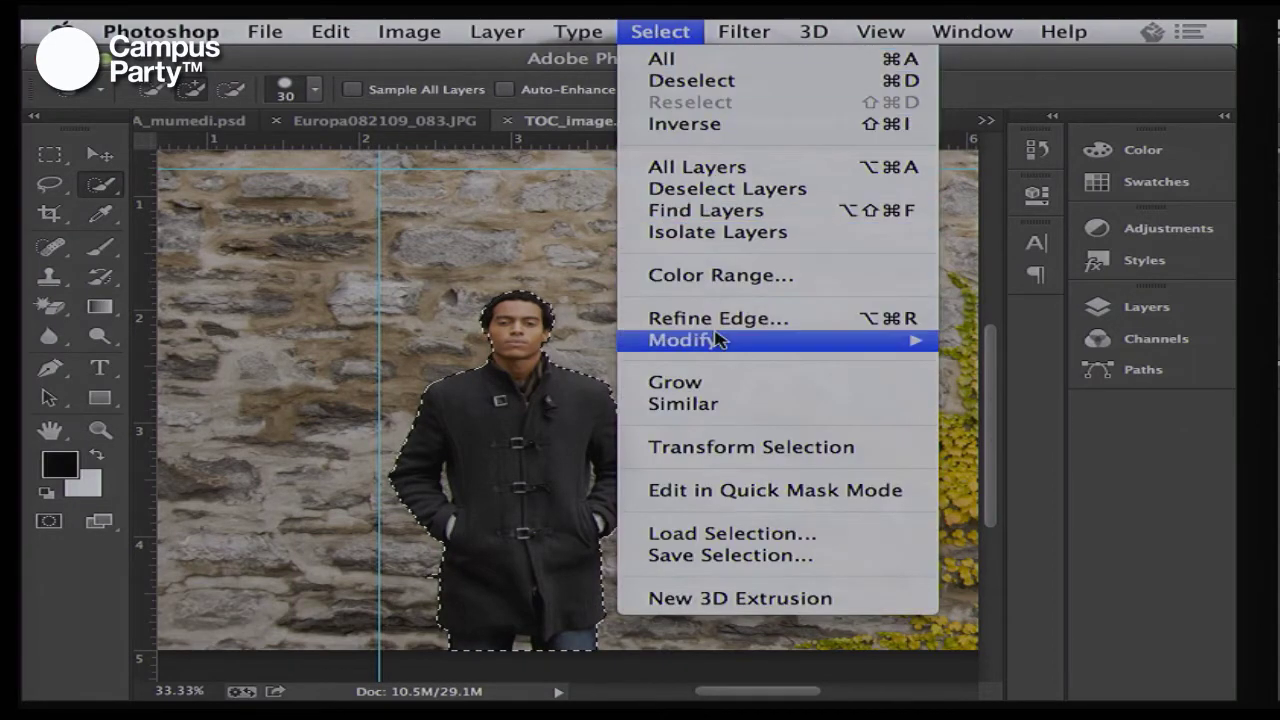
mouse_move(718, 340)
click(962, 388)
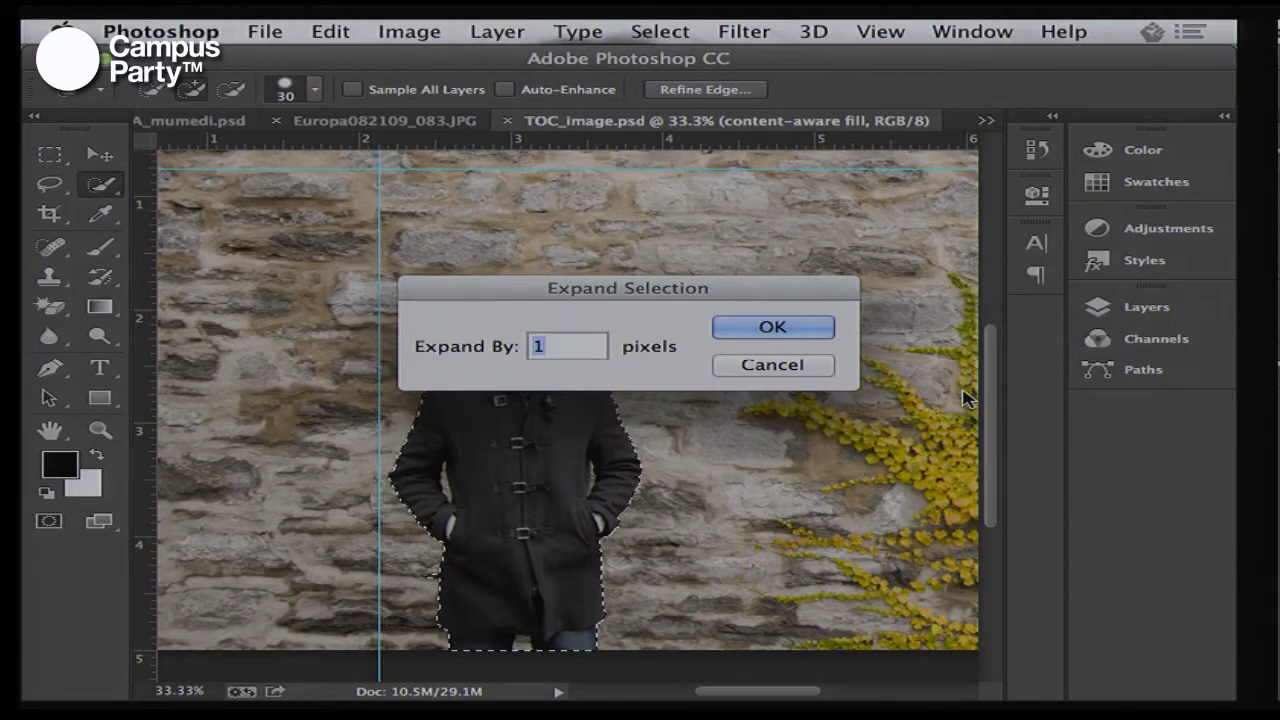
text(3)
click(790, 324)
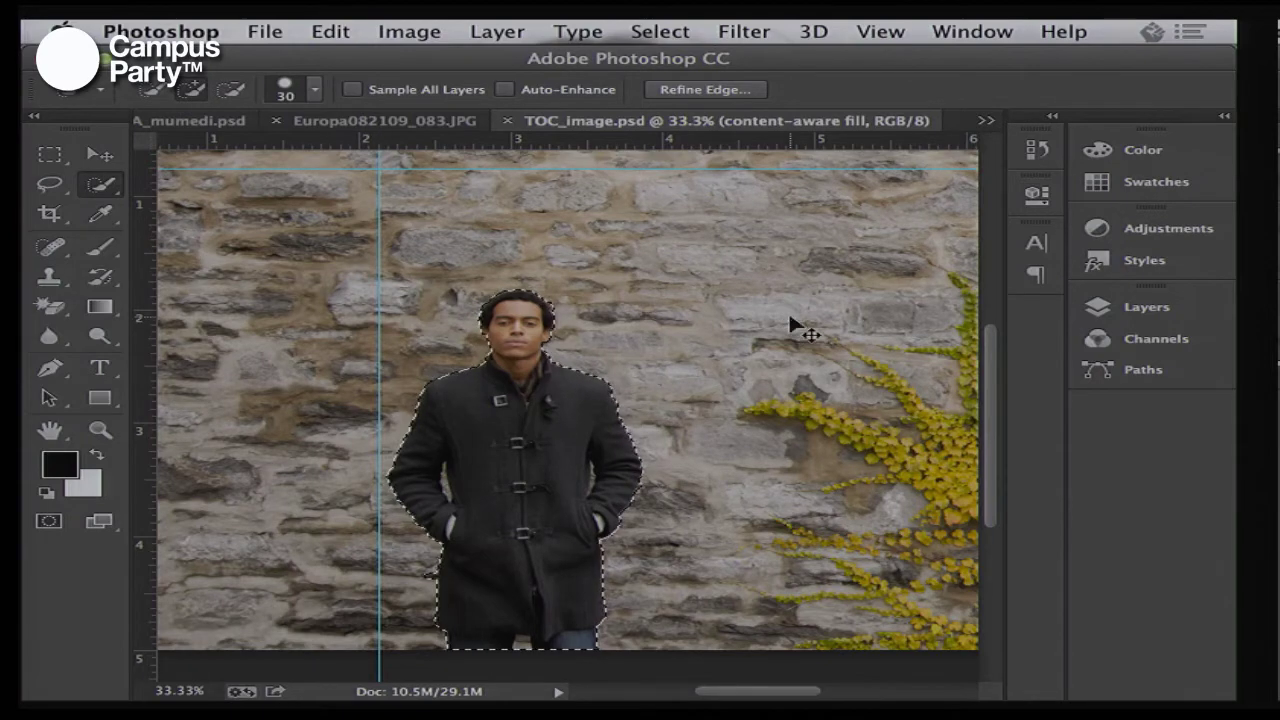
Expand the selection by another 5 pixels
click(660, 31)
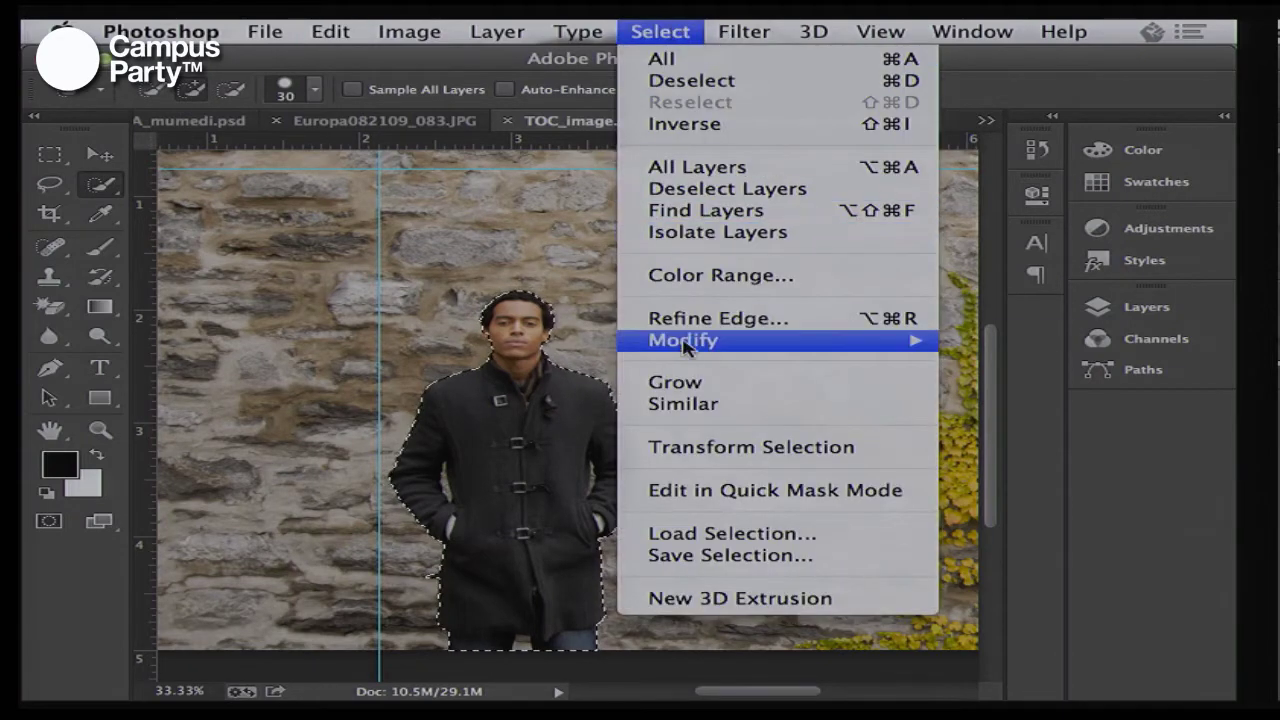
mouse_move(800, 350)
click(1000, 380)
text(5)
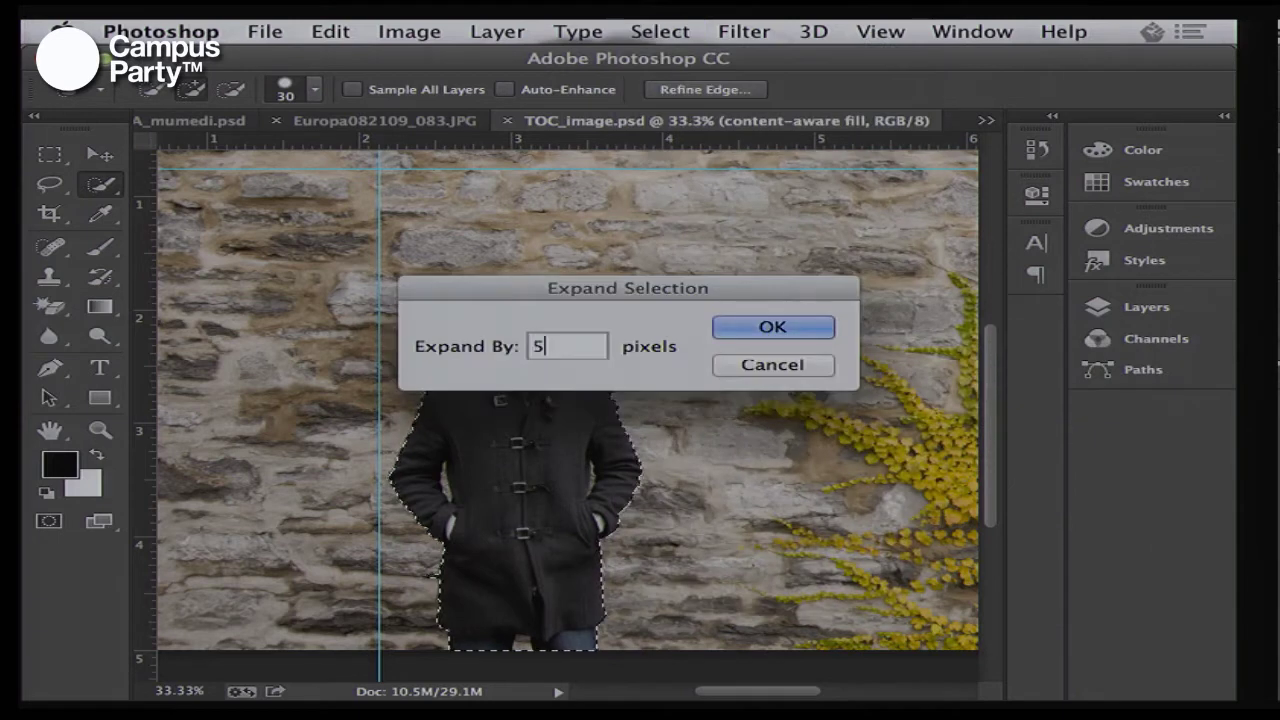
key(Return)
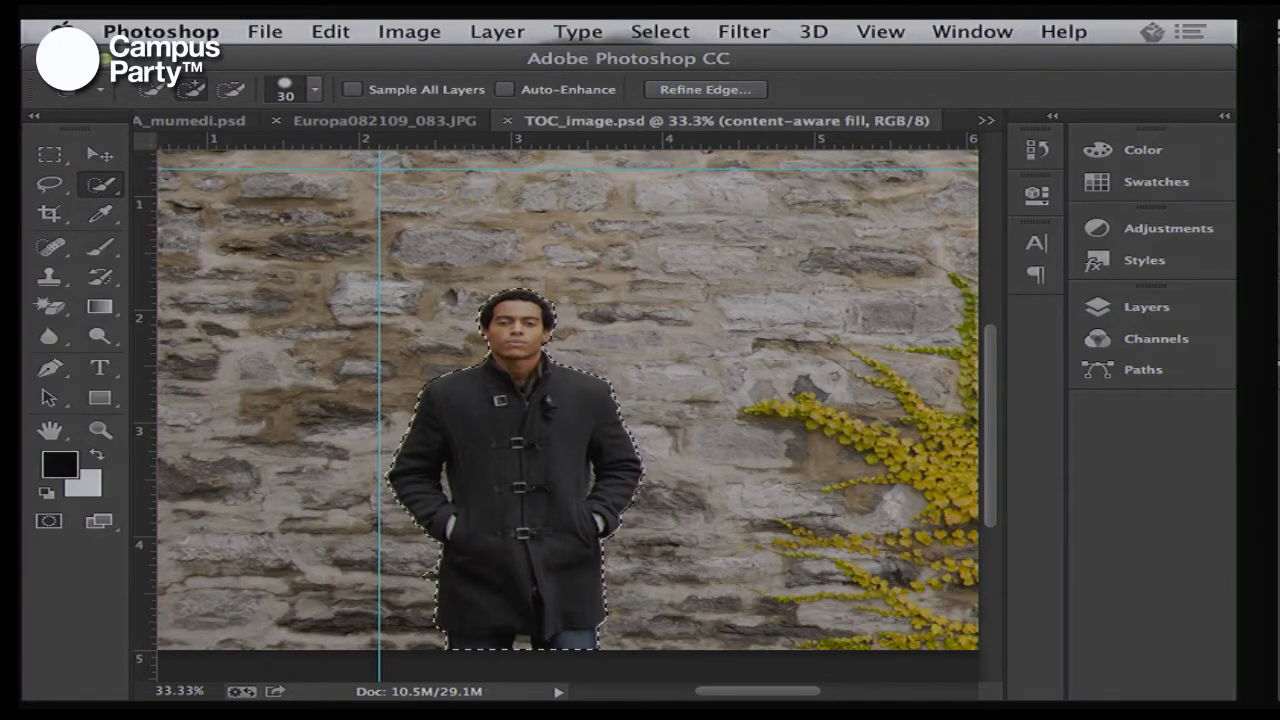
click(331, 31)
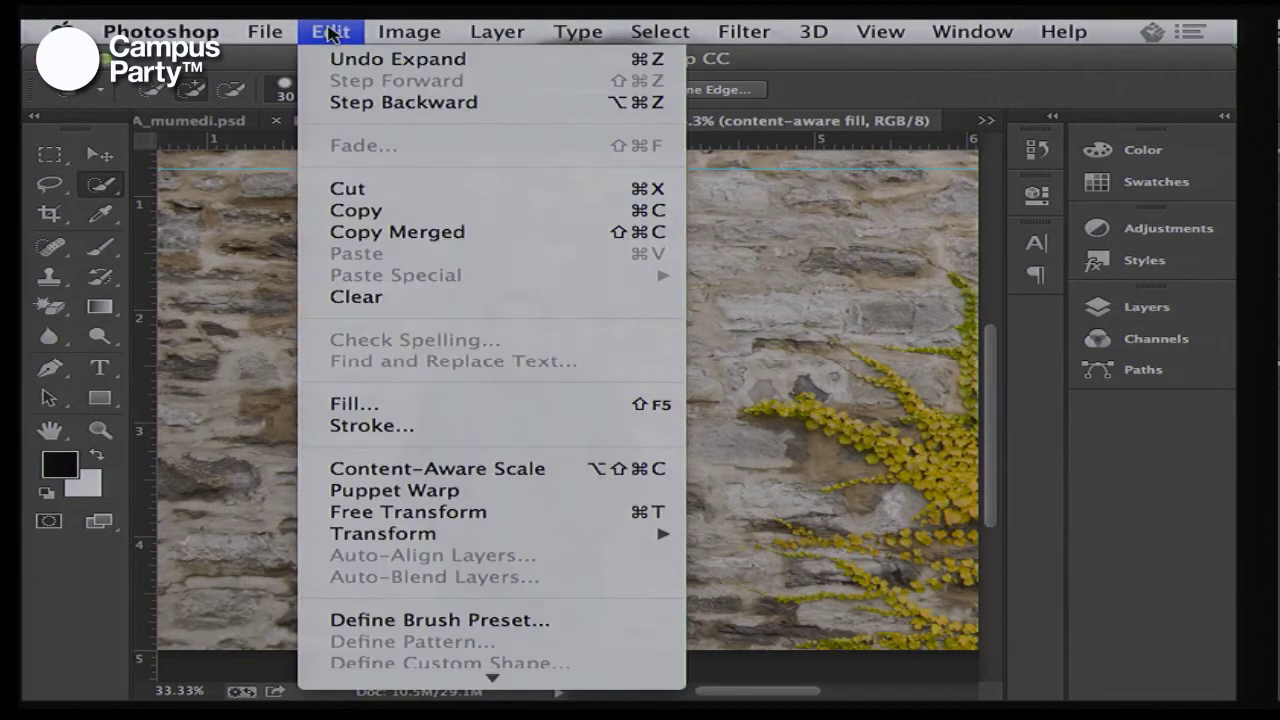
Fill the expanded selection with Content-Aware to replace the man with stone-wall texture
click(345, 404)
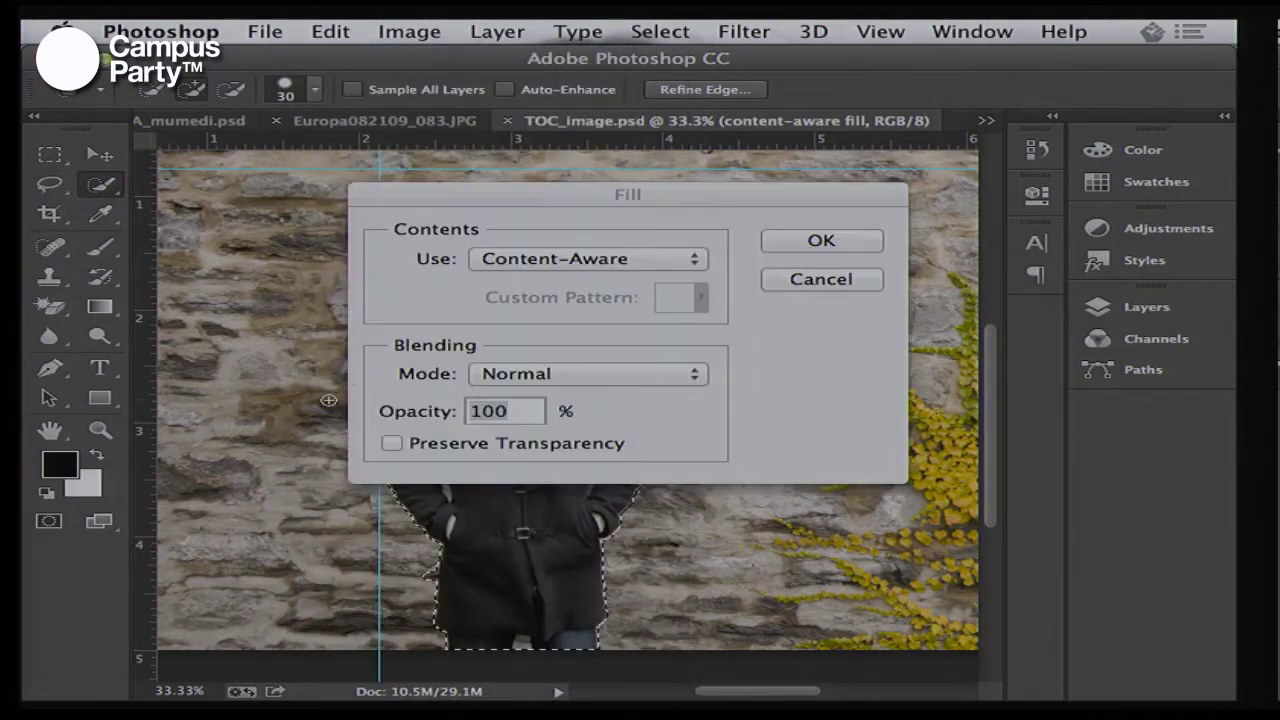
click(683, 259)
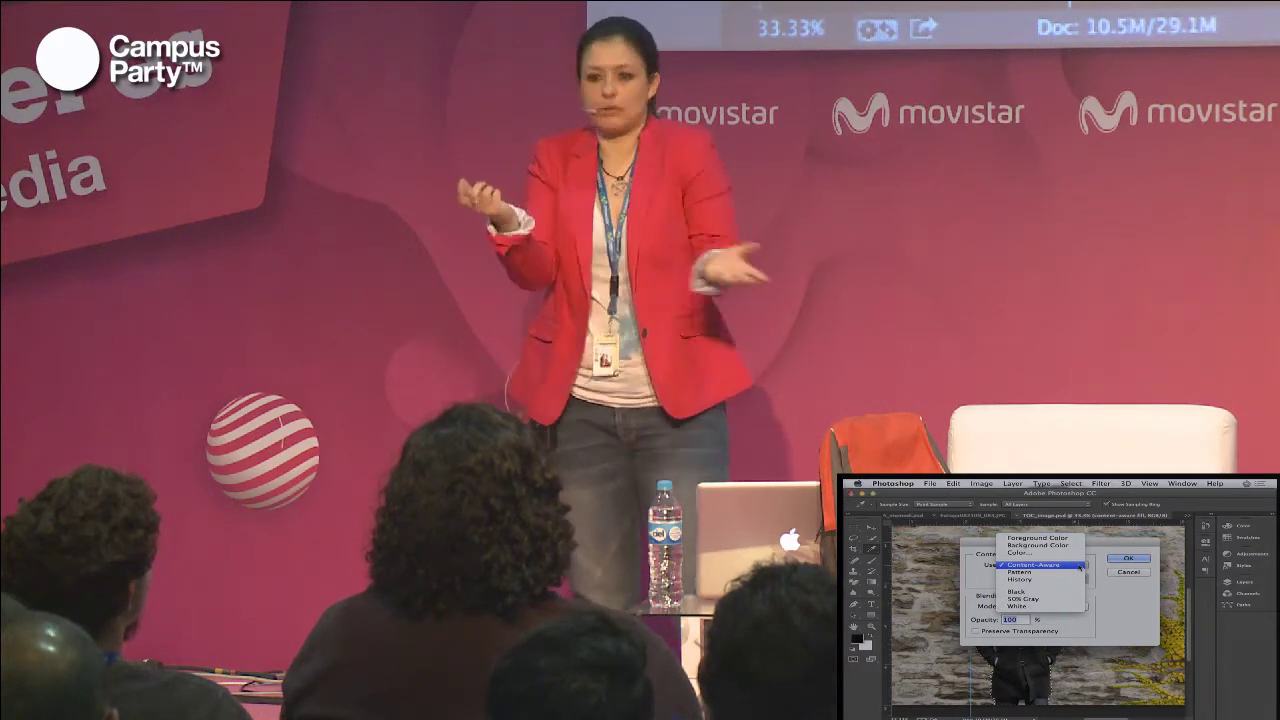
click(1040, 565)
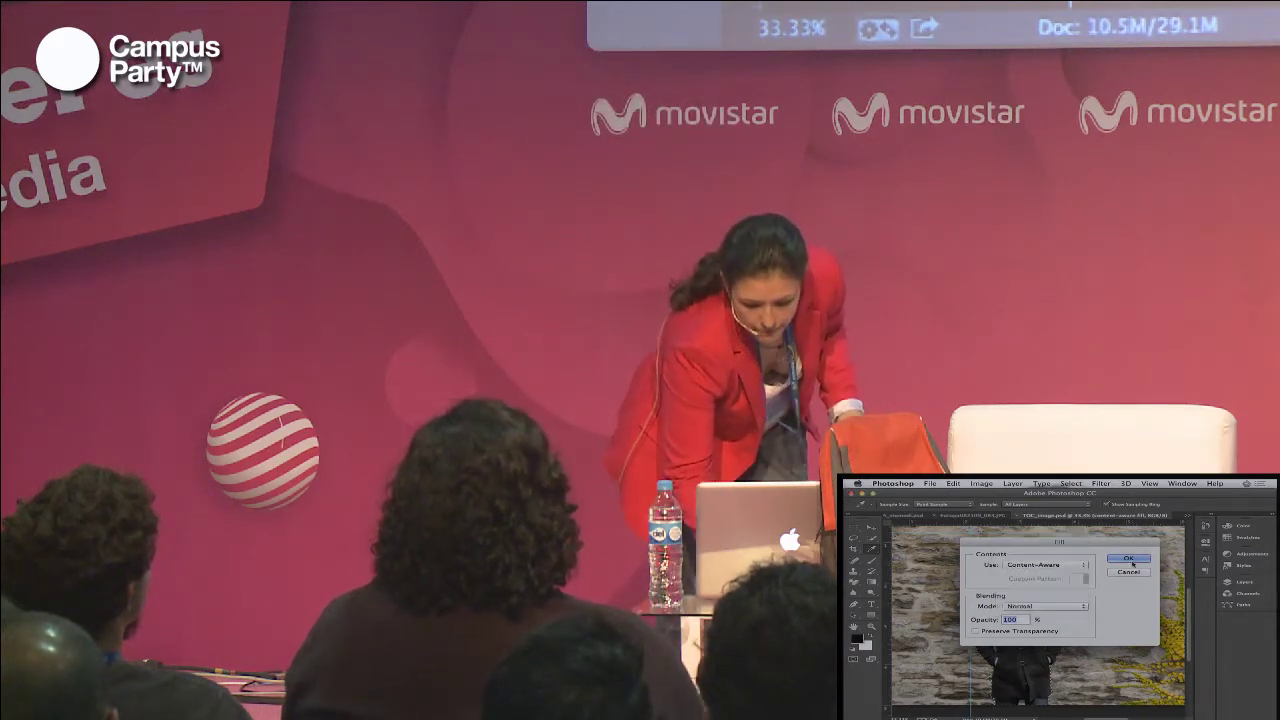
click(1128, 558)
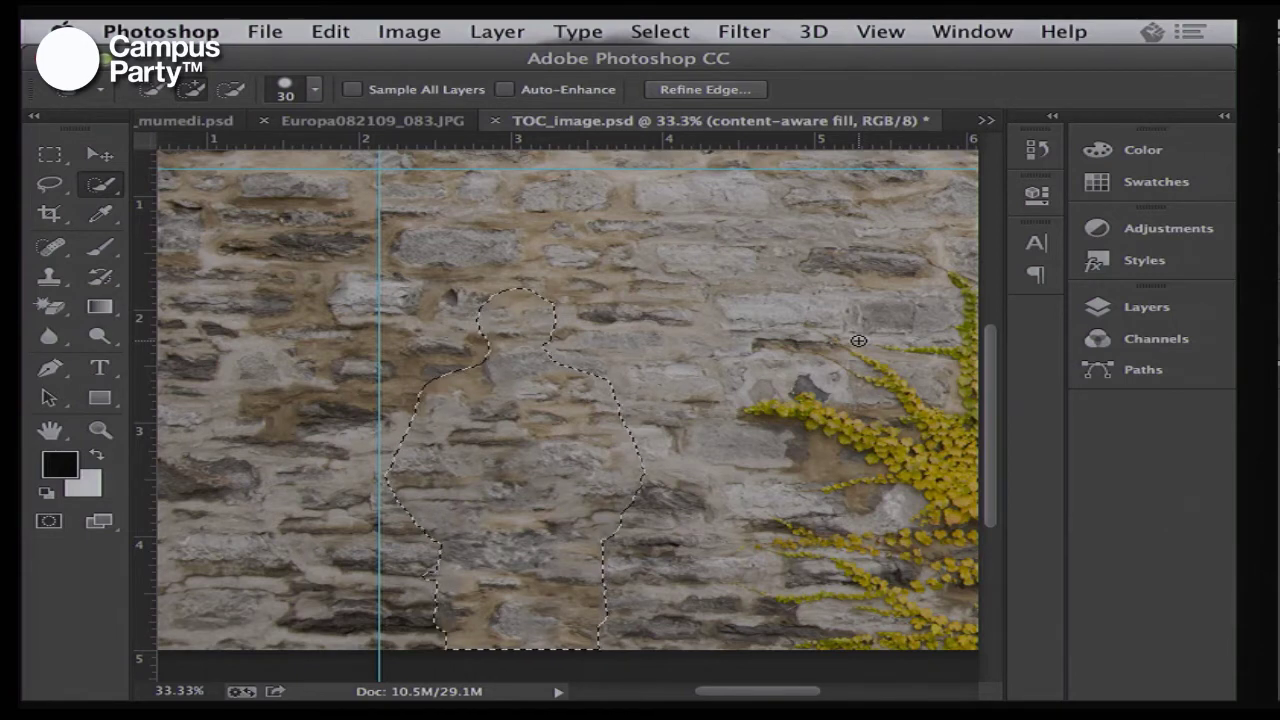
Pan to the ivy and set up the Spot Healing Brush at 50 px
mouse_move(850, 342)
mouse_down()
mouse_move(345, 316)
mouse_move(537, 304)
mouse_up()
click(50, 250)
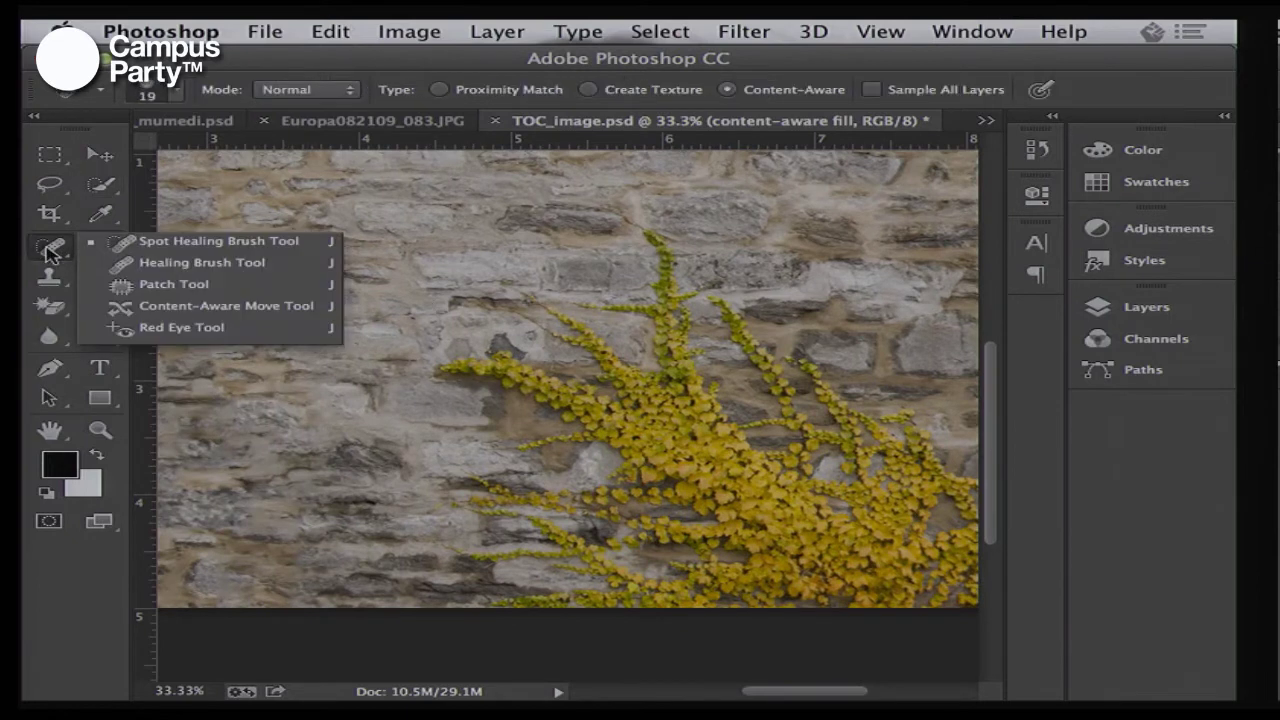
click(205, 250)
right_click(608, 284)
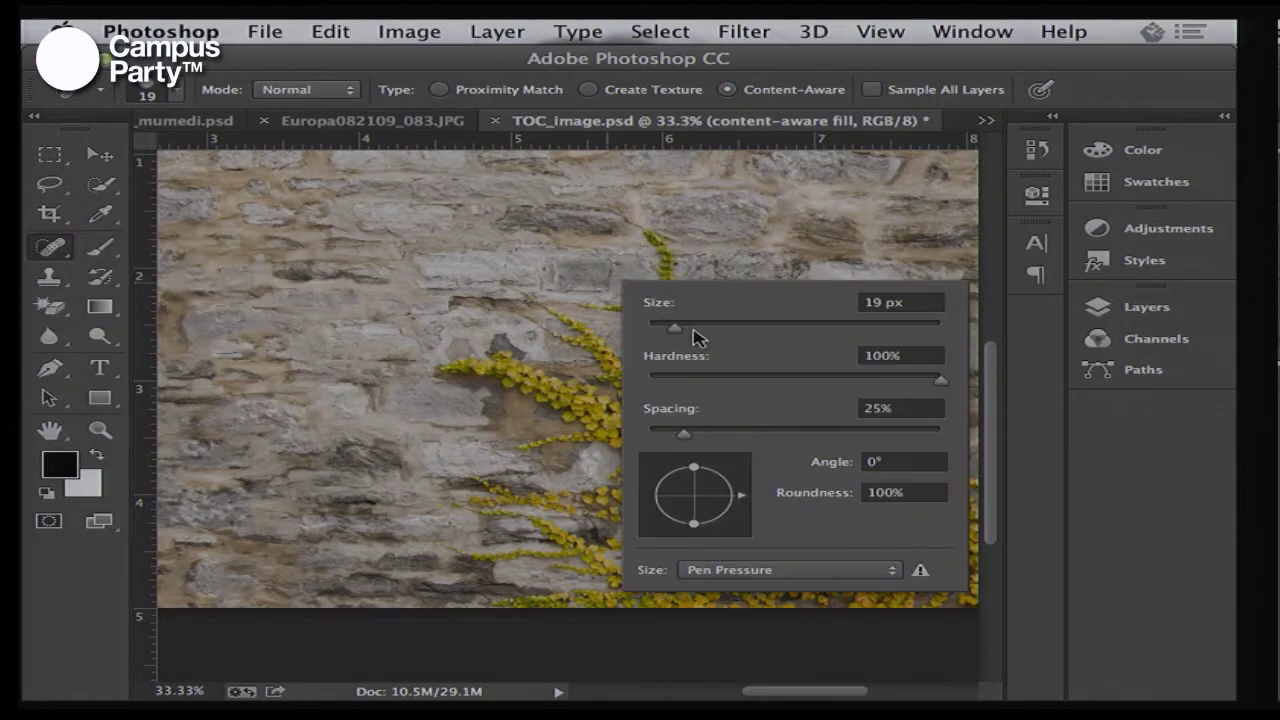
drag(697, 337, 717, 334)
key(Return)
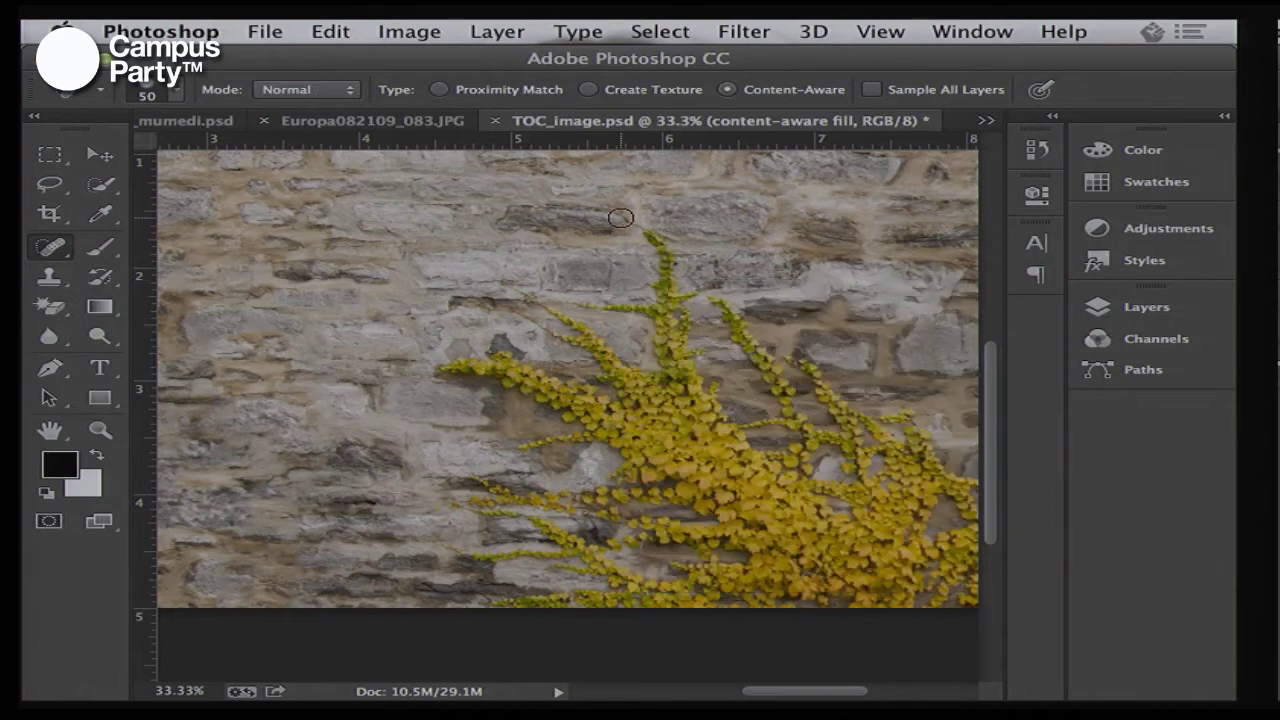
Heal away the top tip of the ivy stem into the stone wall
mouse_move(620, 217)
mouse_down()
mouse_move(671, 252)
mouse_move(608, 208)
mouse_up()
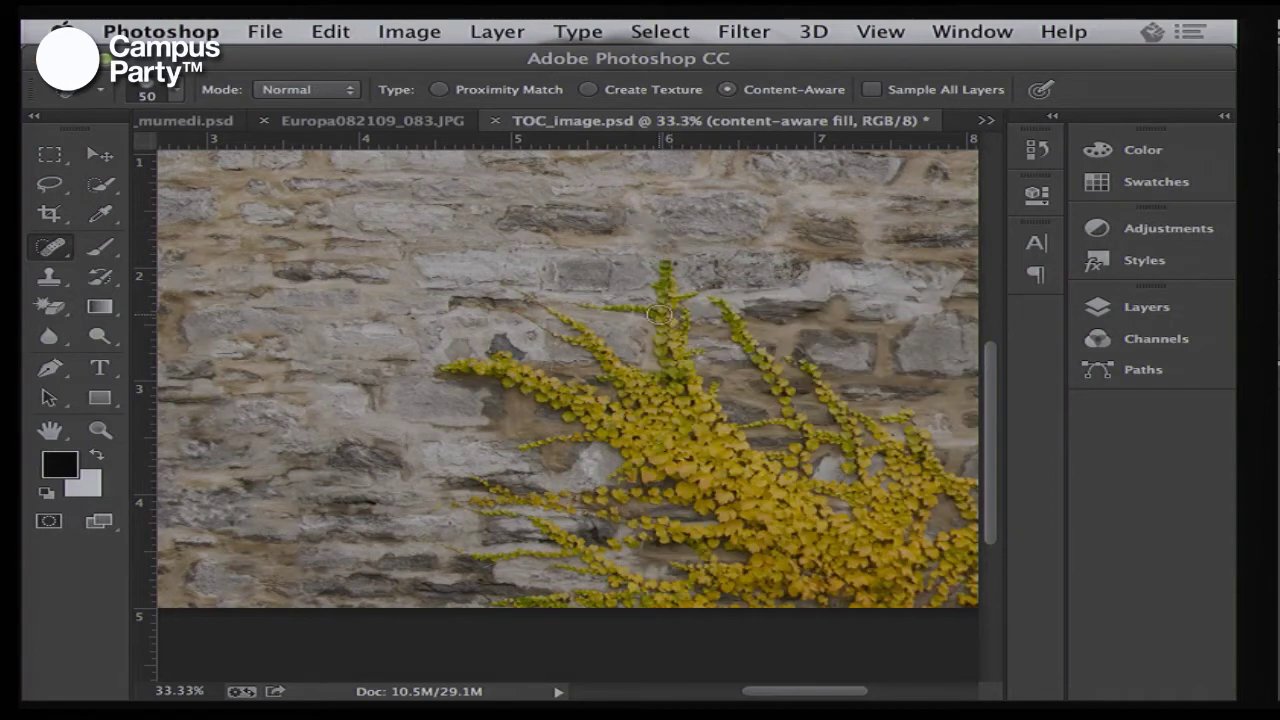
drag(664, 284, 662, 240)
drag(785, 339, 732, 339)
Switch to Adobe Reader and advance 23PS_CC.pdf to slide 18, Adobe Photoshop CS5.1
key(super+Tab)
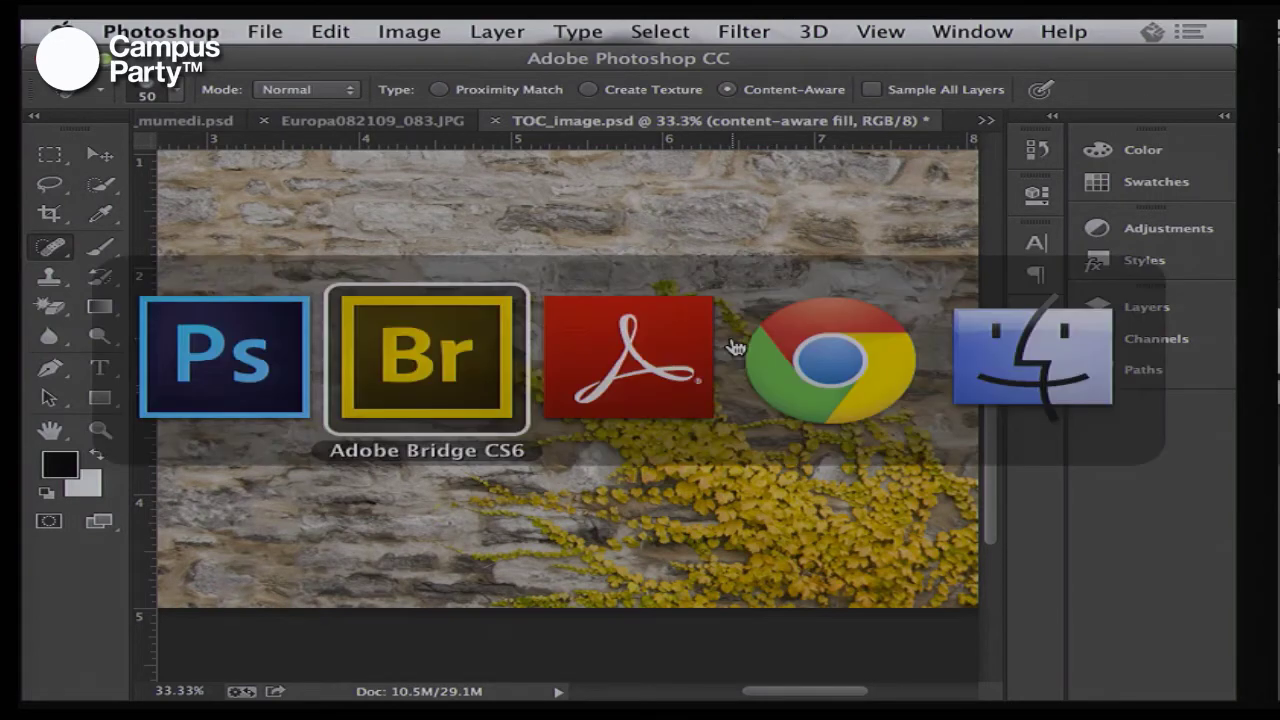
key(super+Tab)
key(super+Tab)
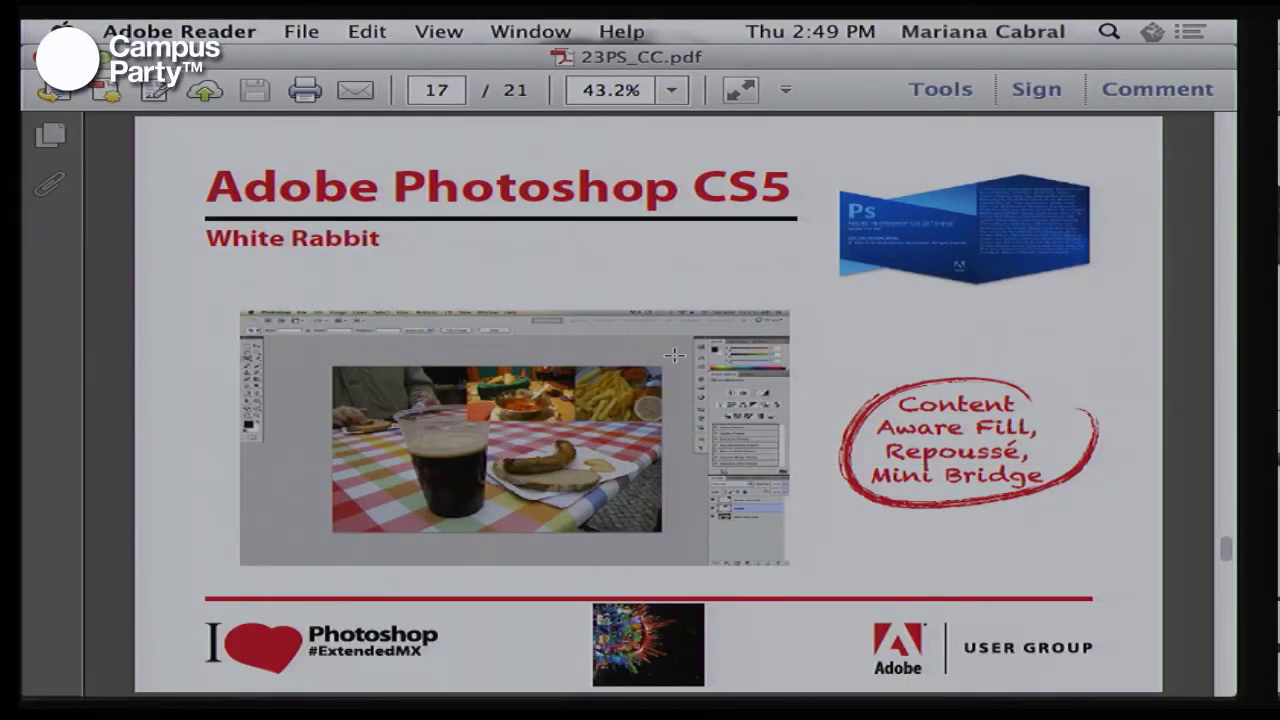
key(Right)
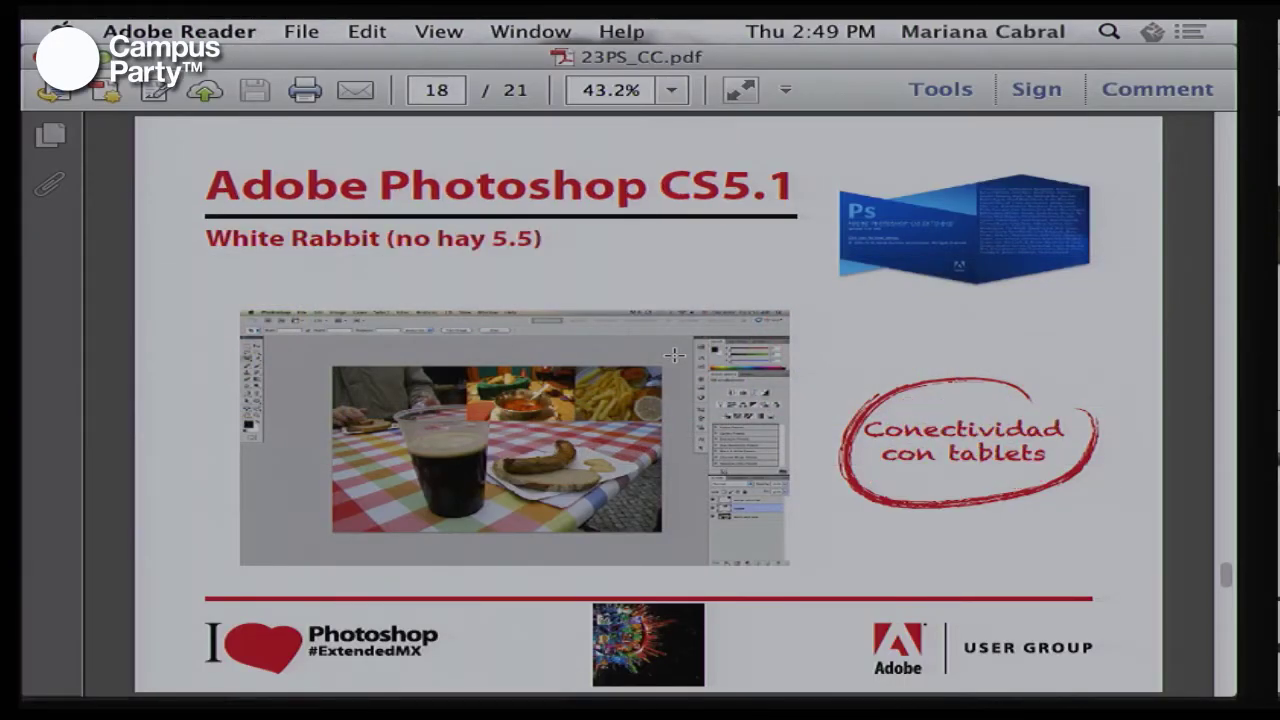
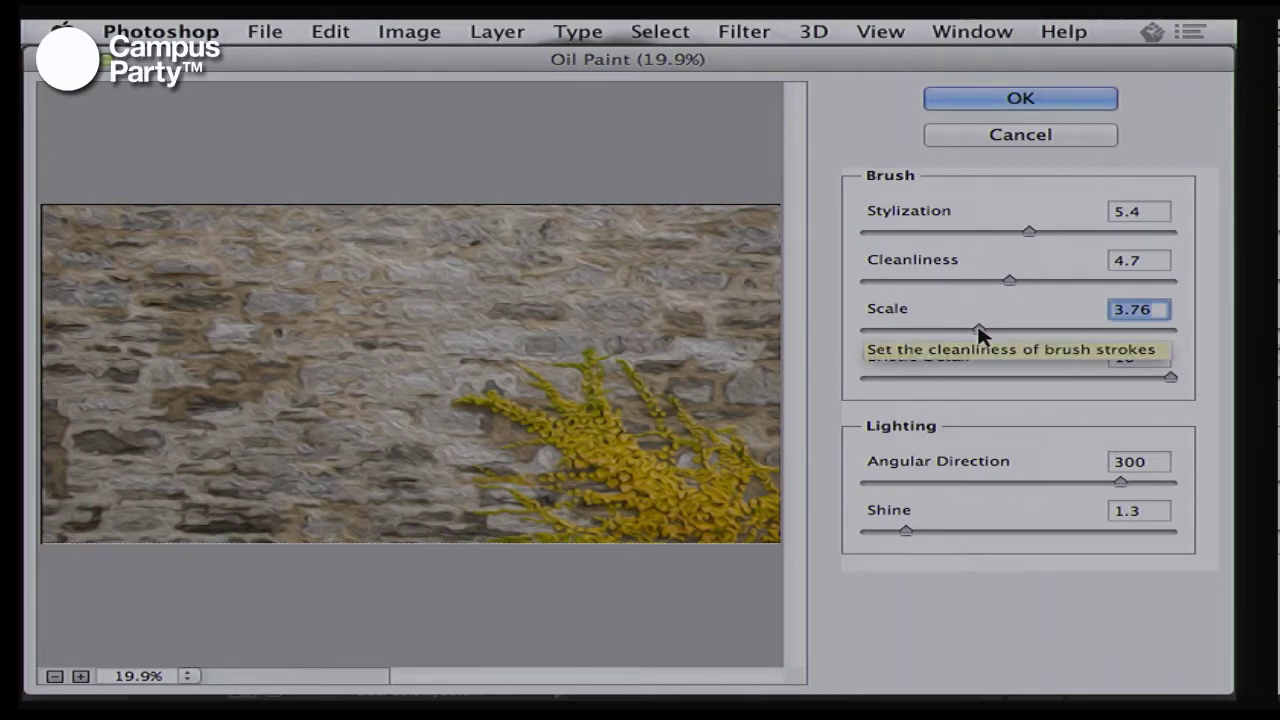
Discard the Oil Paint effect and start Liquify on the wall image
click(997, 138)
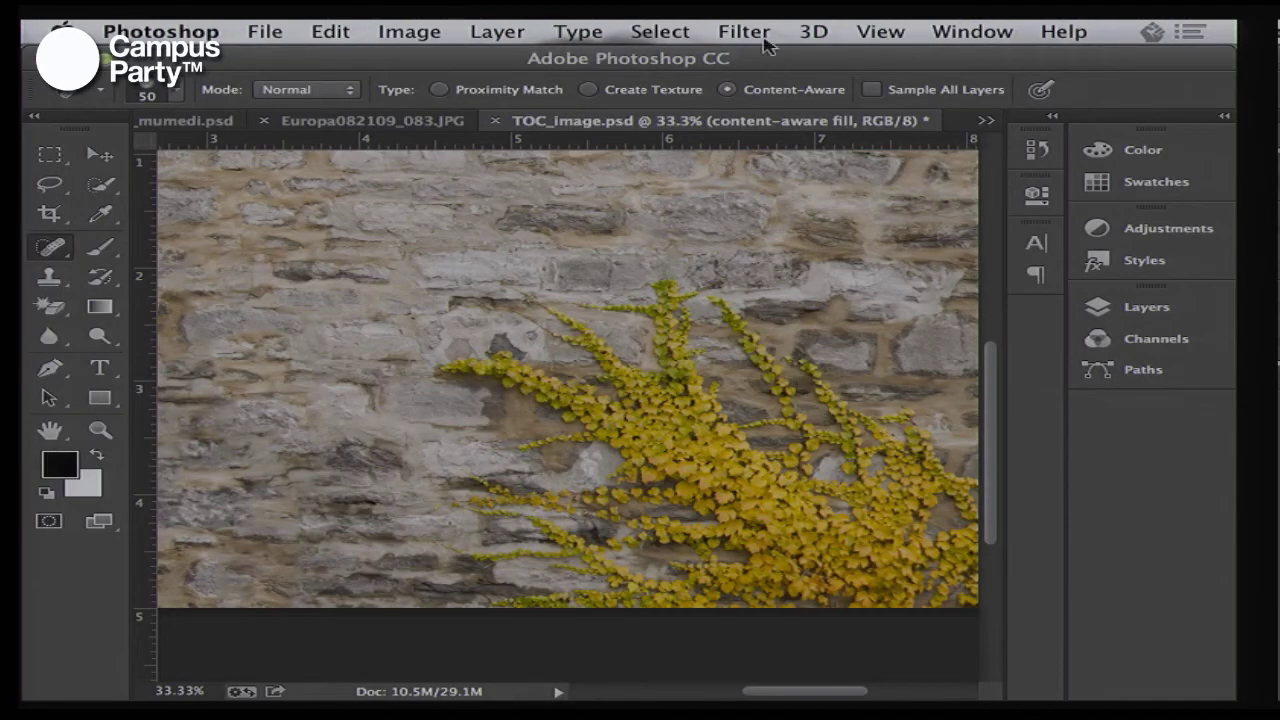
click(764, 38)
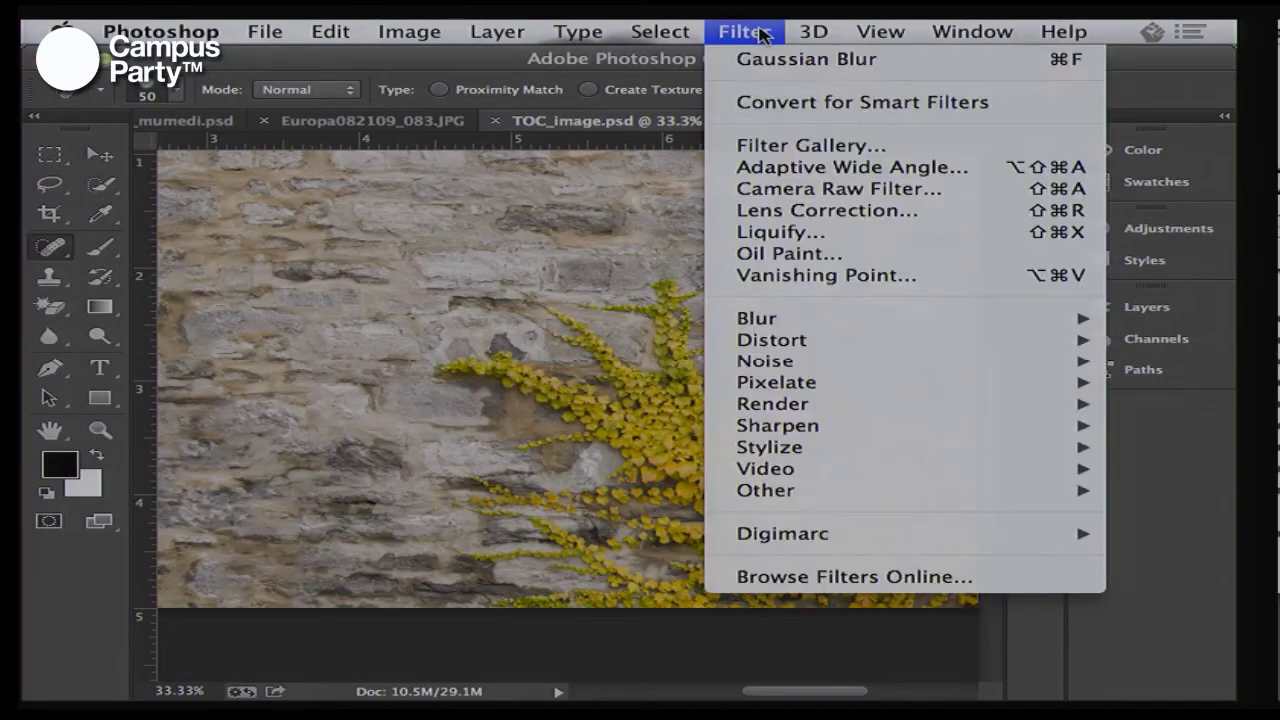
click(766, 232)
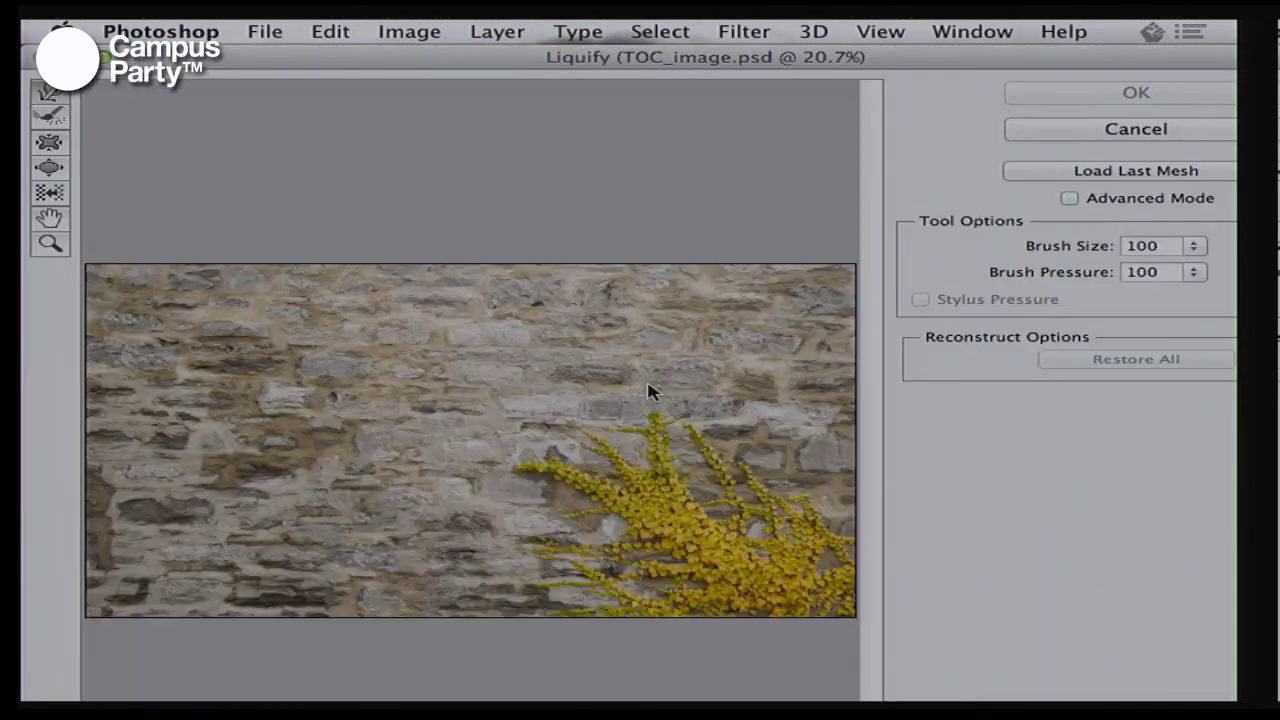
Warp the vine stems into a curl, cancel Liquify, and switch to the 23PS_CC.pdf slides
mouse_move(649, 391)
mouse_down()
mouse_move(608, 452)
mouse_move(600, 492)
mouse_move(490, 425)
mouse_move(534, 366)
mouse_up()
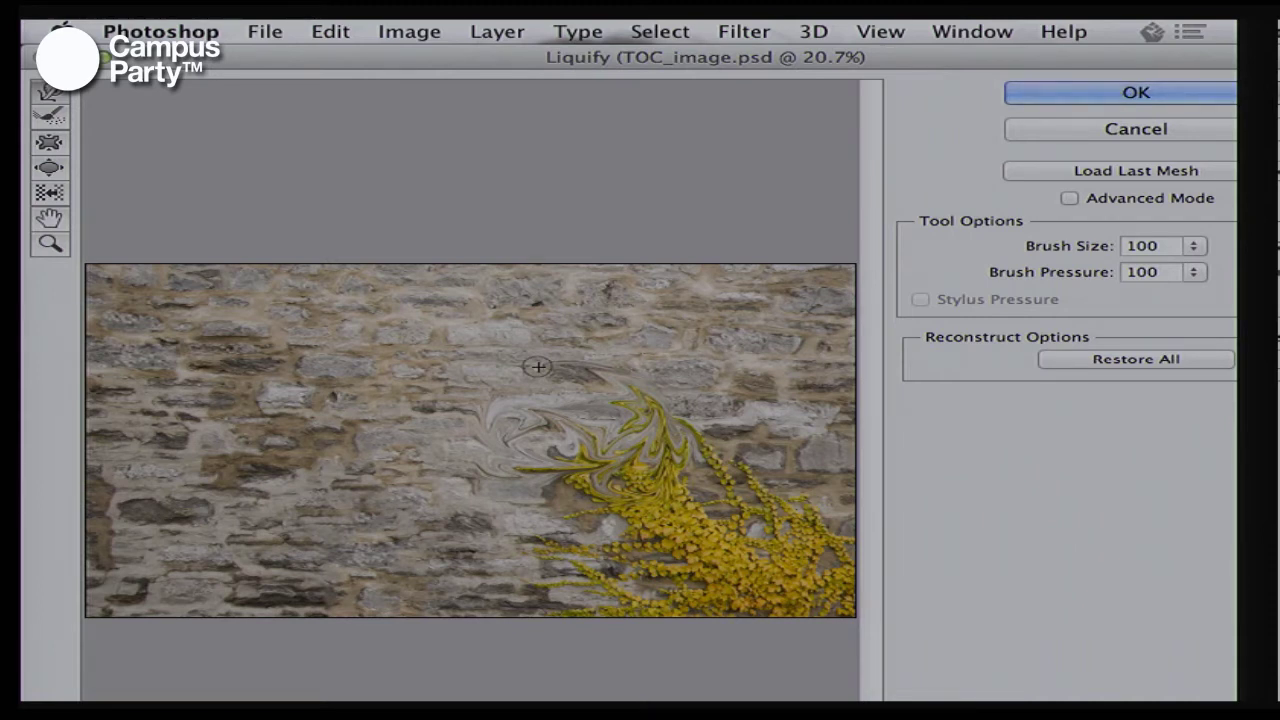
key(Escape)
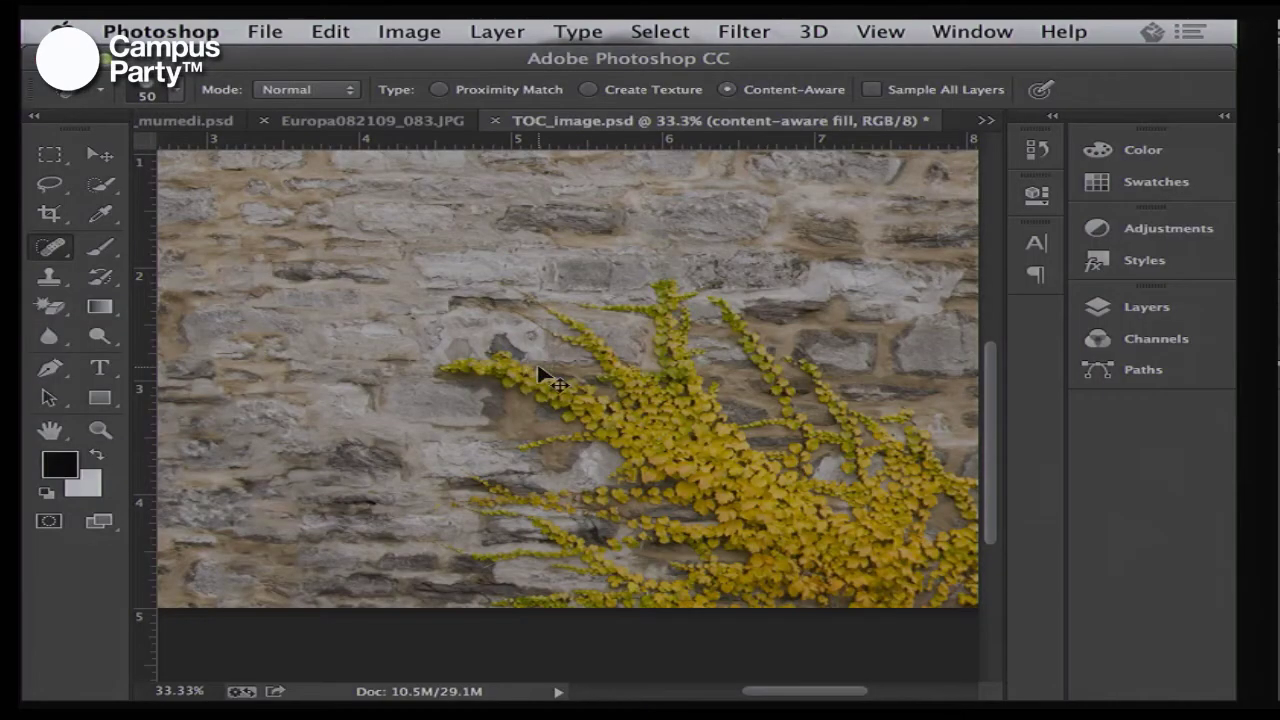
key(super+Tab)
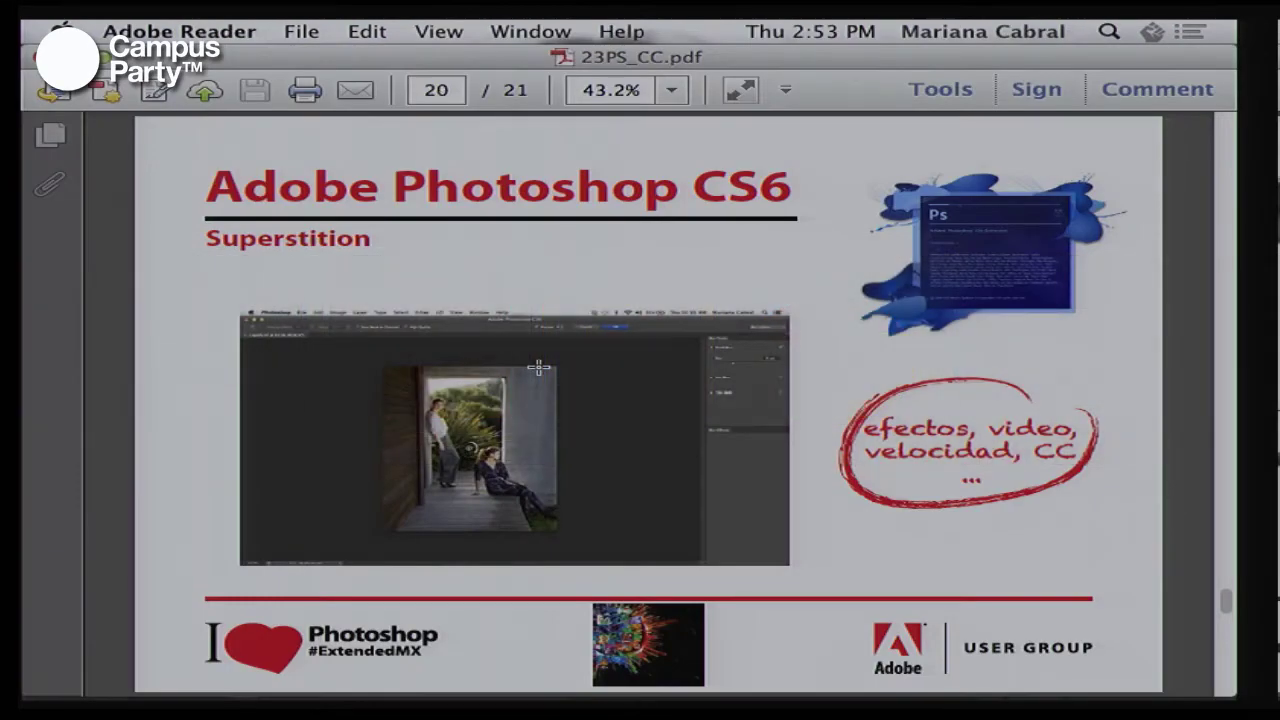
Advance from the Superstition slide to the Photoshop CC 'Lucky 7' slide, then switch back to Photoshop
key(Right)
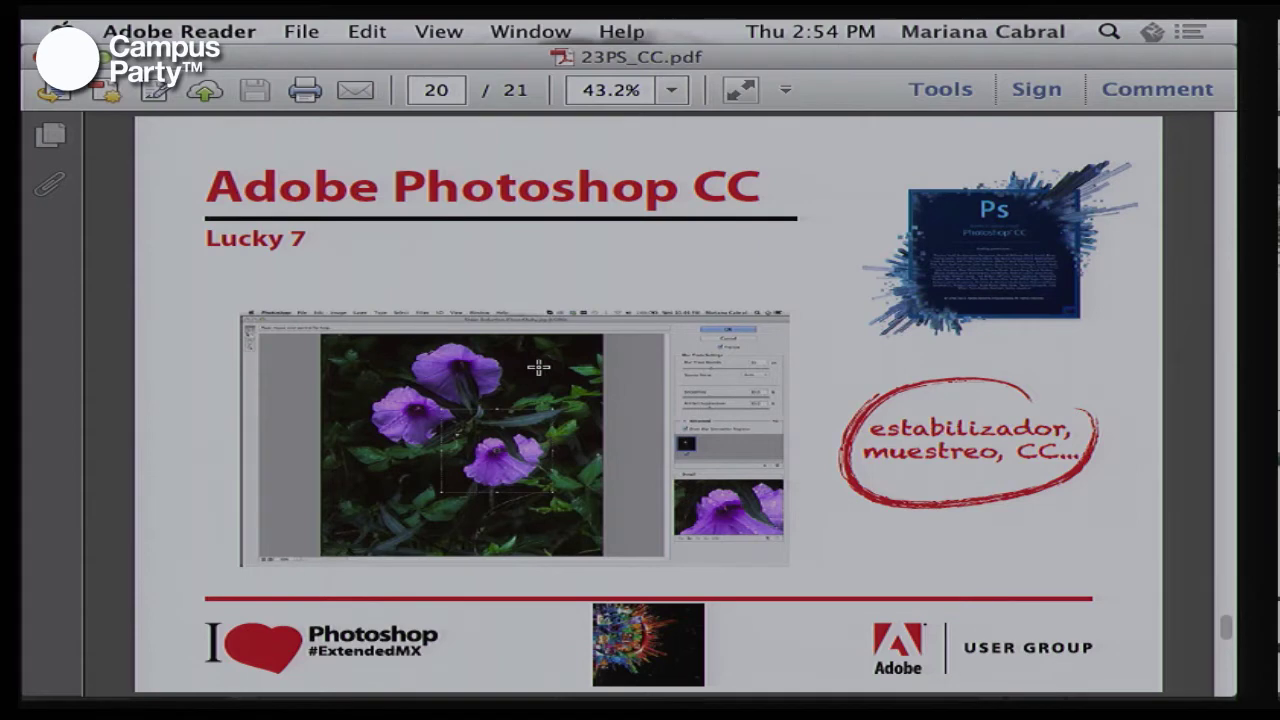
key(super+Tab)
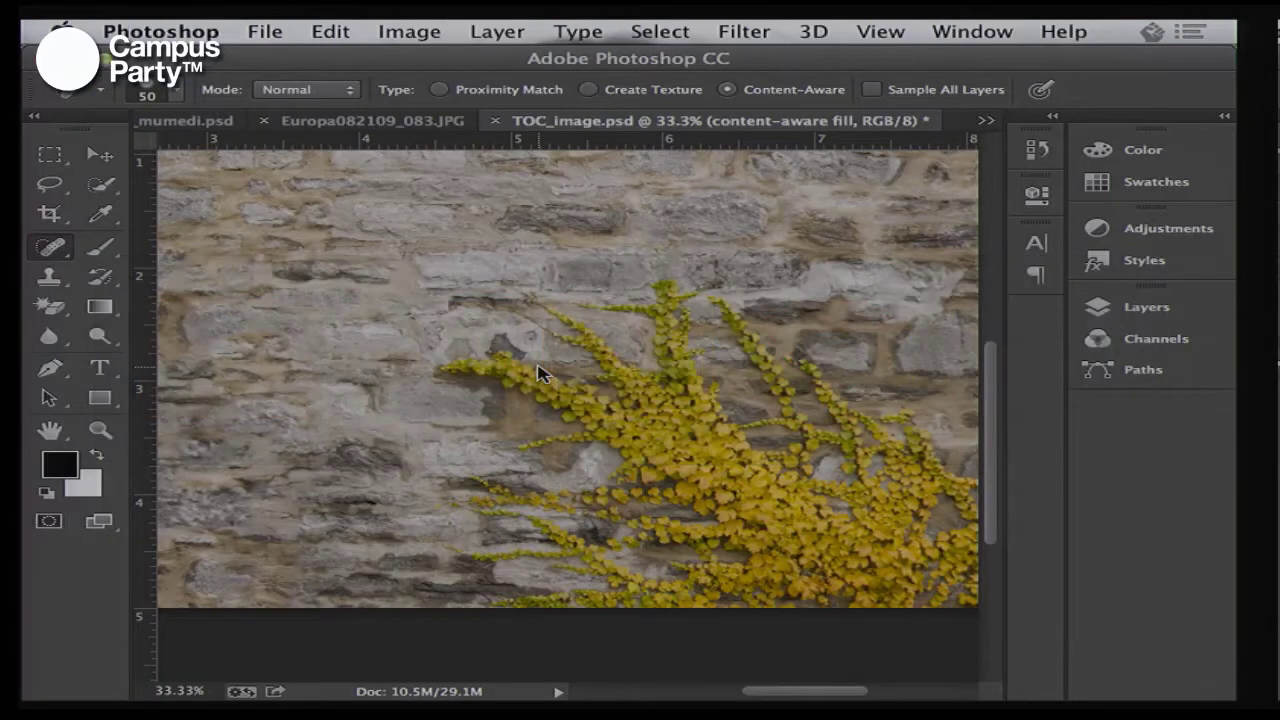
Open FlowerShaky.jpg from the tab overflow list, zoom out to fit, and show the Filter > Sharpen options
click(200, 125)
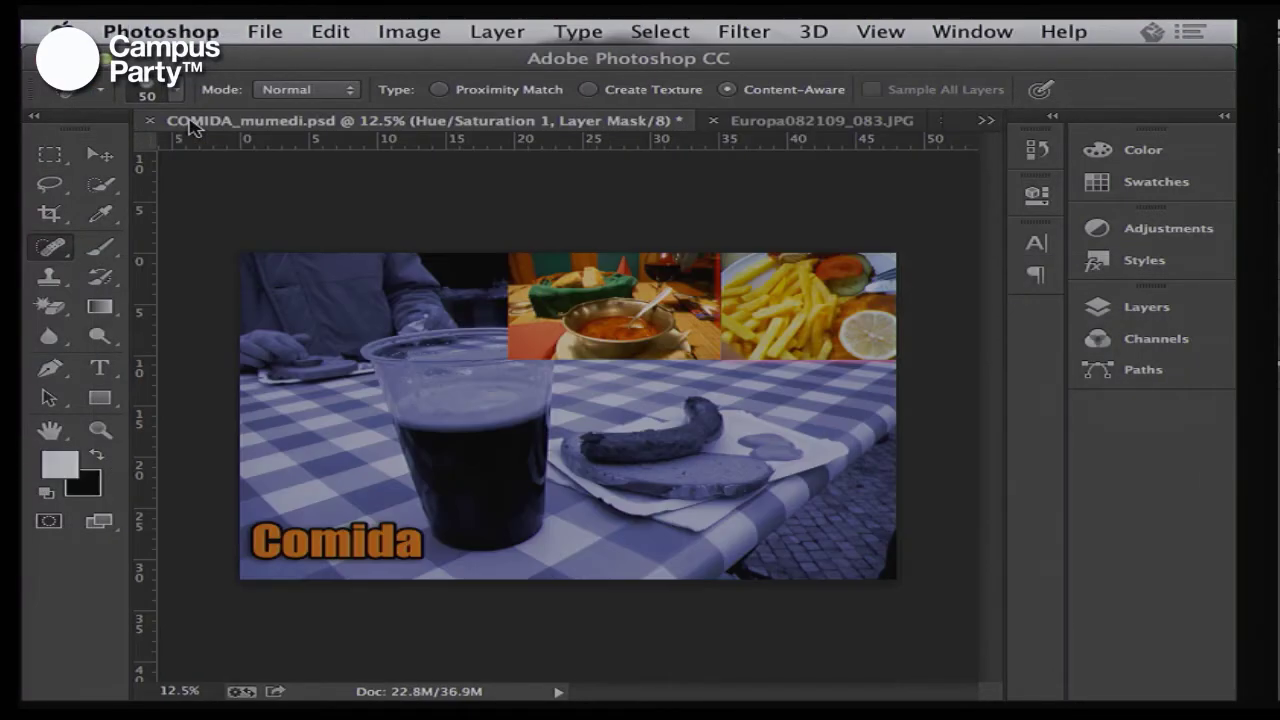
click(985, 126)
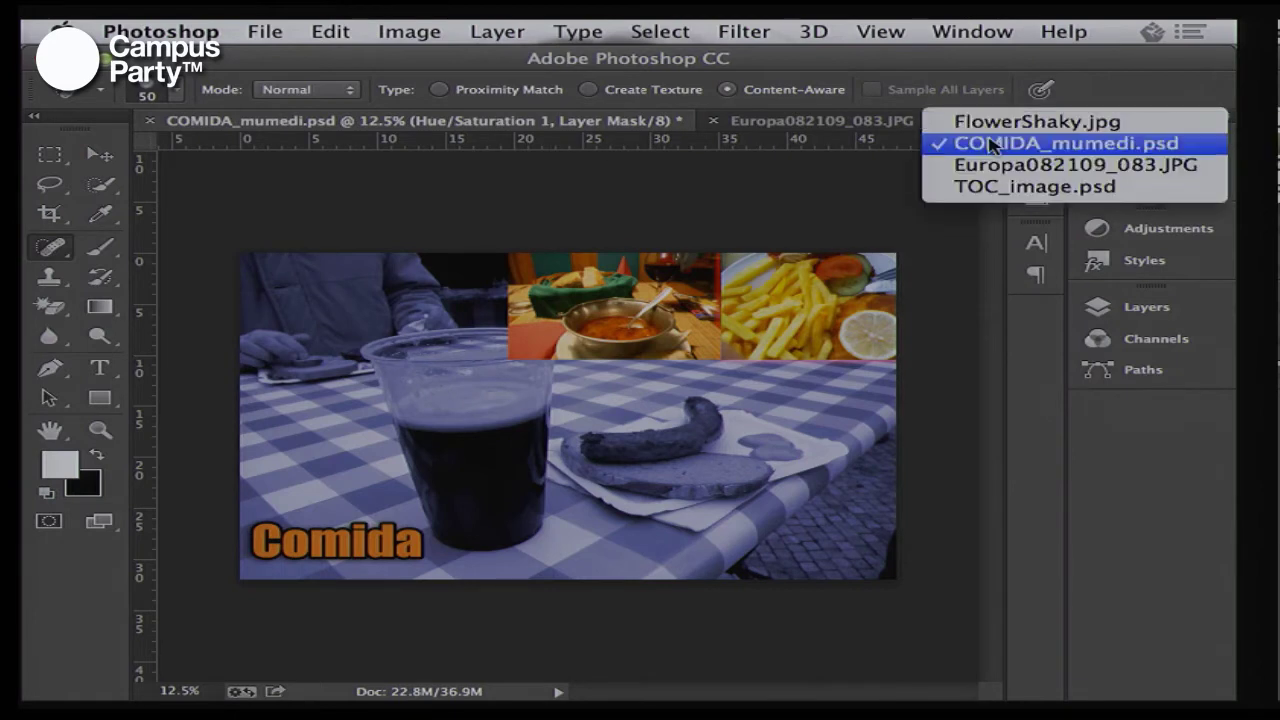
click(1000, 122)
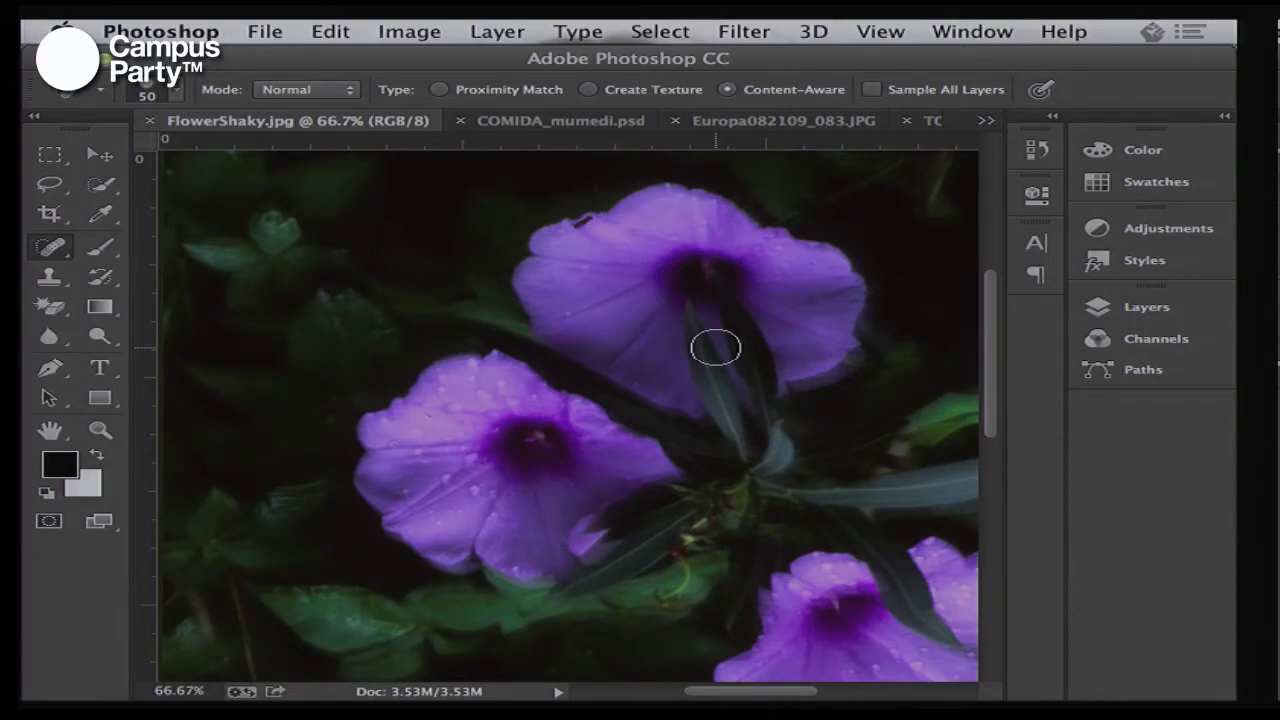
key(super+minus)
key(super+minus)
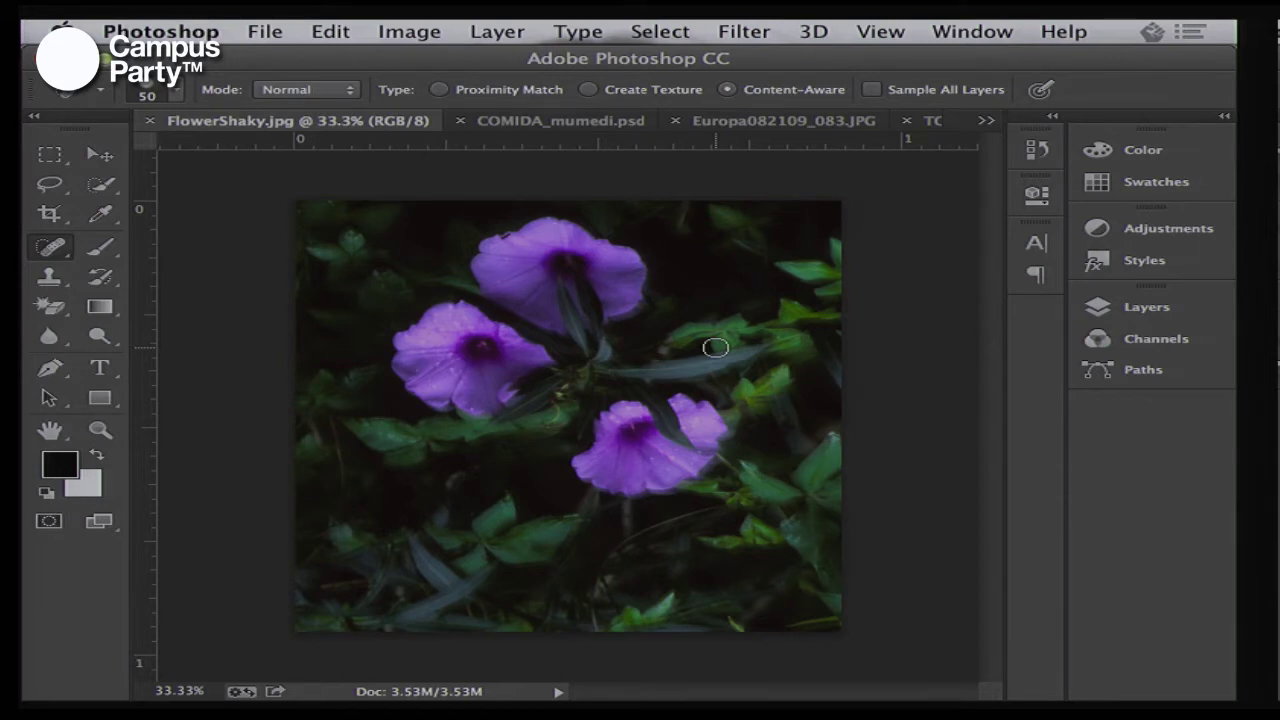
click(748, 31)
mouse_move(783, 428)
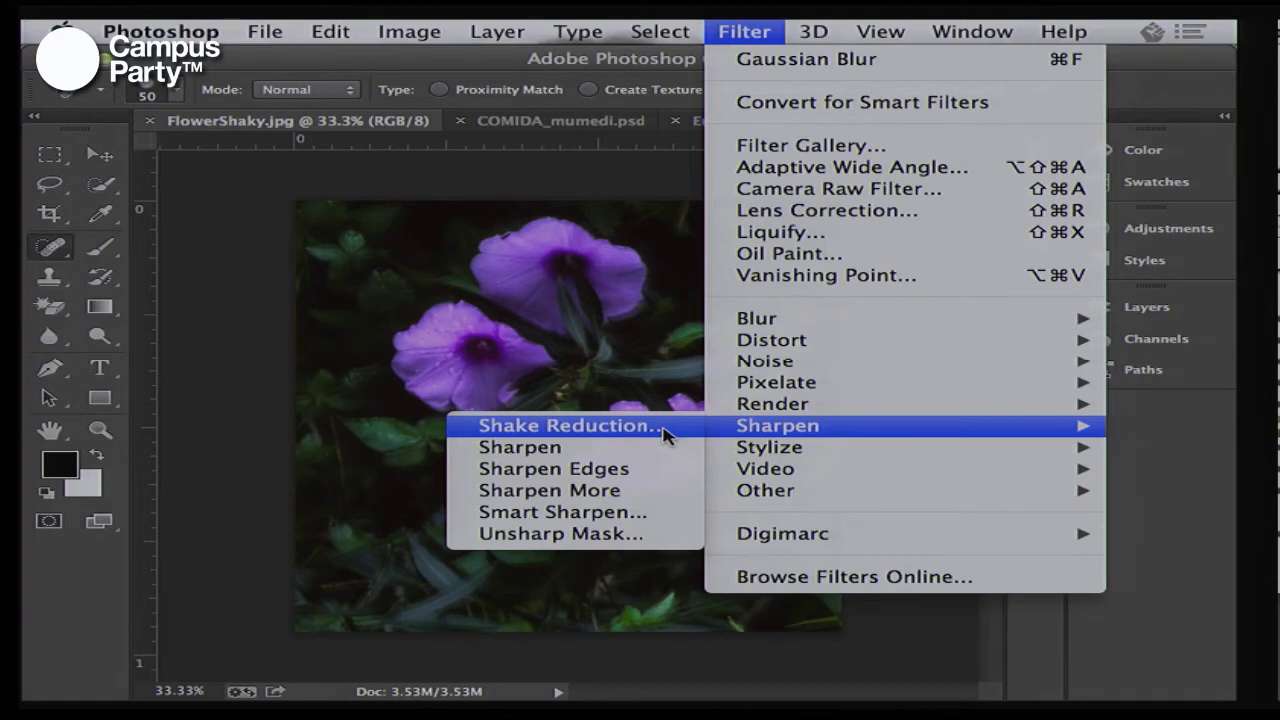
In Shake Reduction, place blur estimation regions on the lower, lower-right and top flowers
click(663, 426)
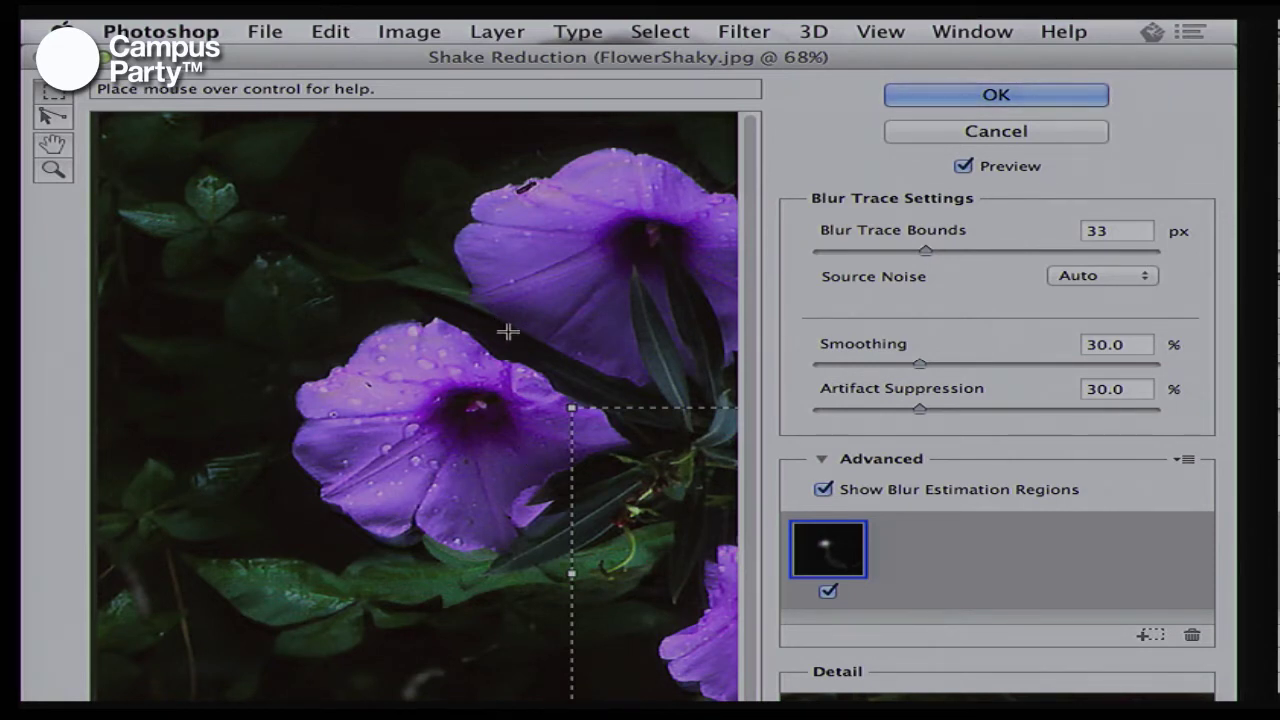
drag(600, 362, 440, 343)
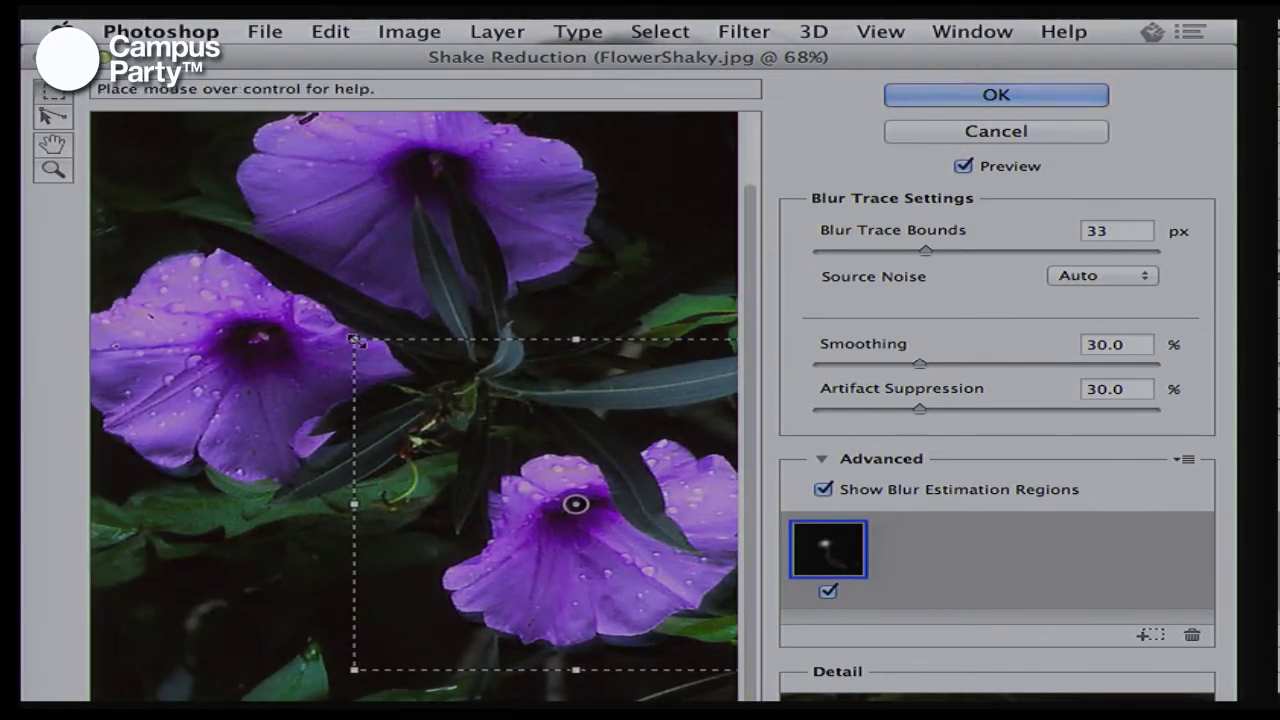
drag(355, 340, 450, 422)
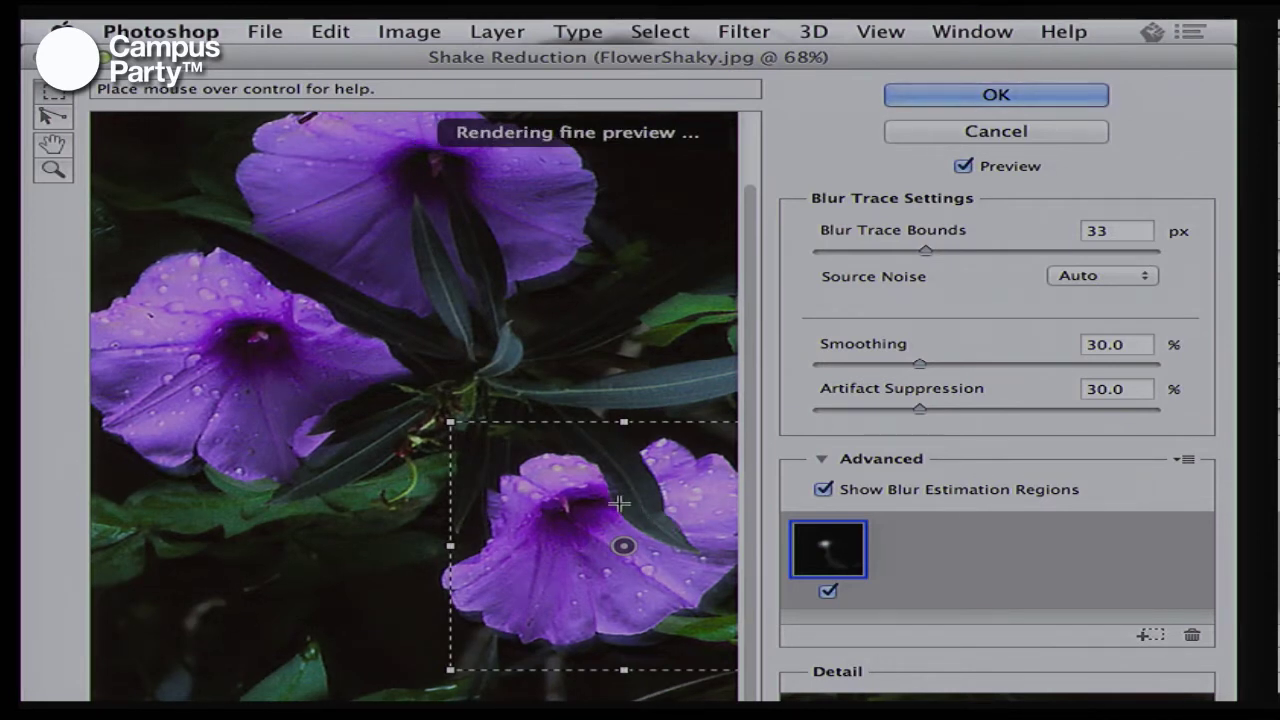
mouse_move(620, 505)
mouse_down()
mouse_move(647, 474)
mouse_move(628, 360)
mouse_move(627, 437)
mouse_up()
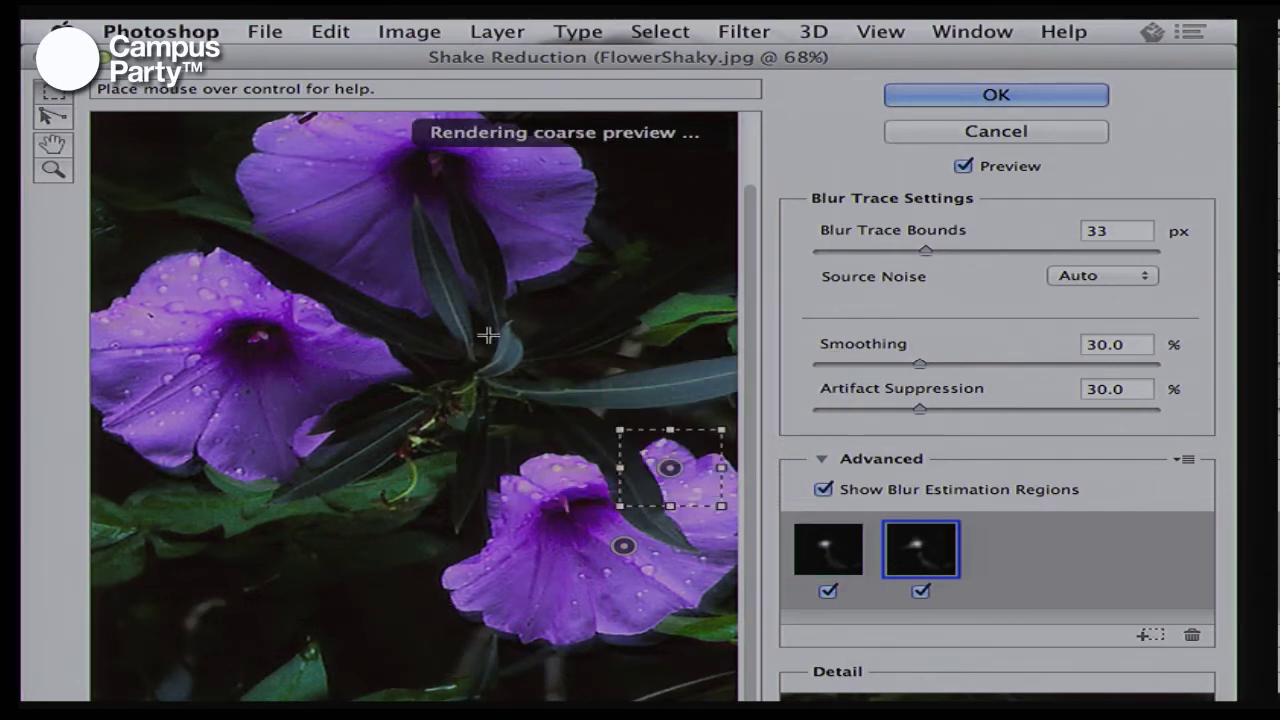
drag(316, 202, 604, 322)
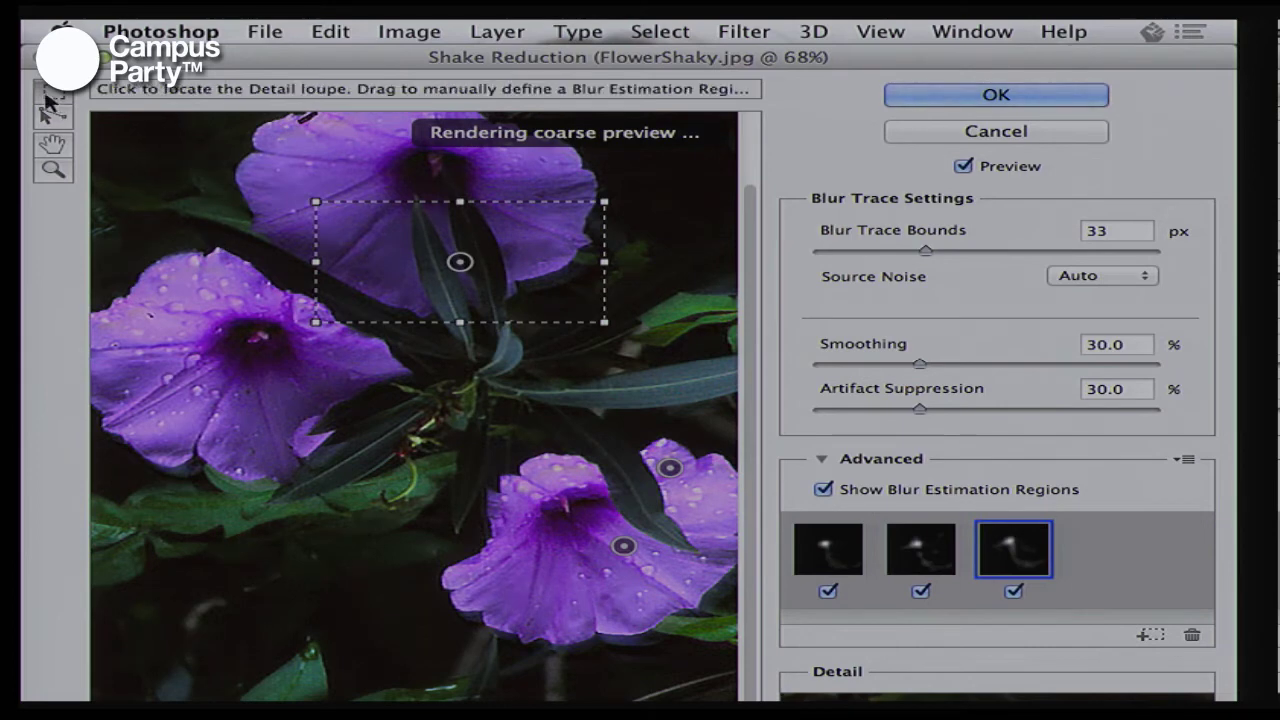
Draw a 106.3 px blur trace across the left flower, then cancel Shake Reduction
click(53, 116)
drag(253, 301, 291, 373)
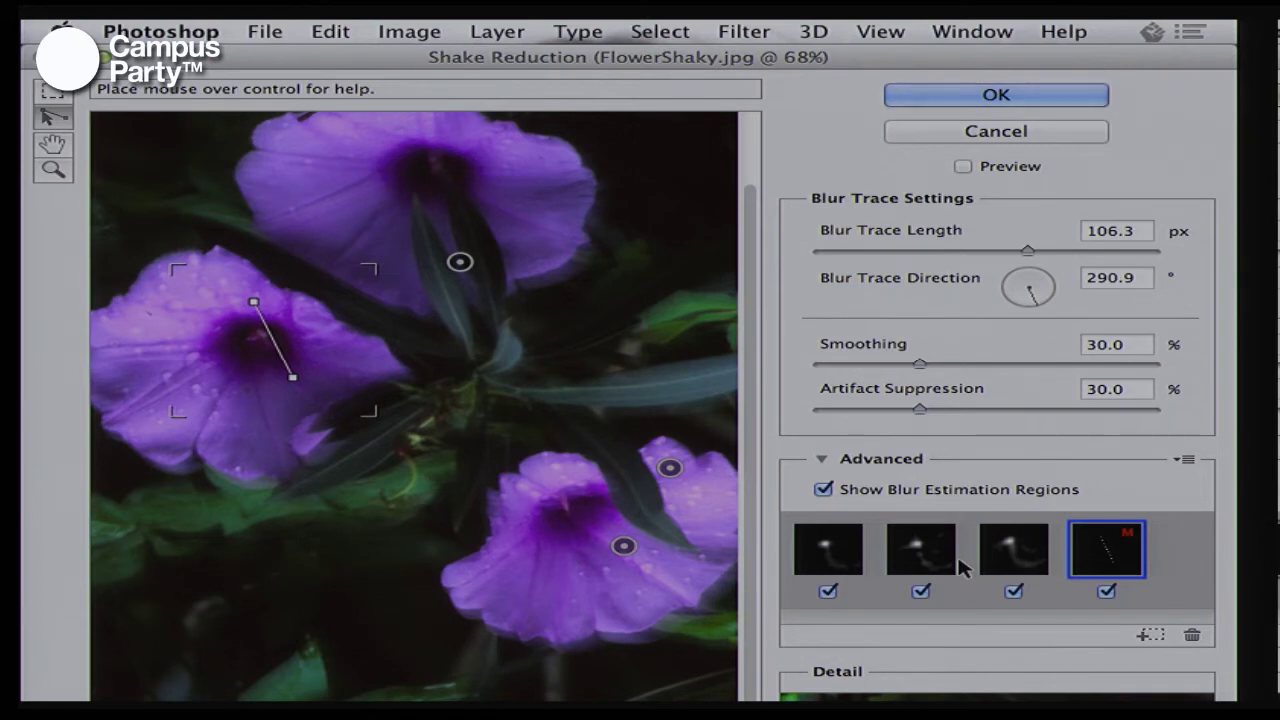
key(Escape)
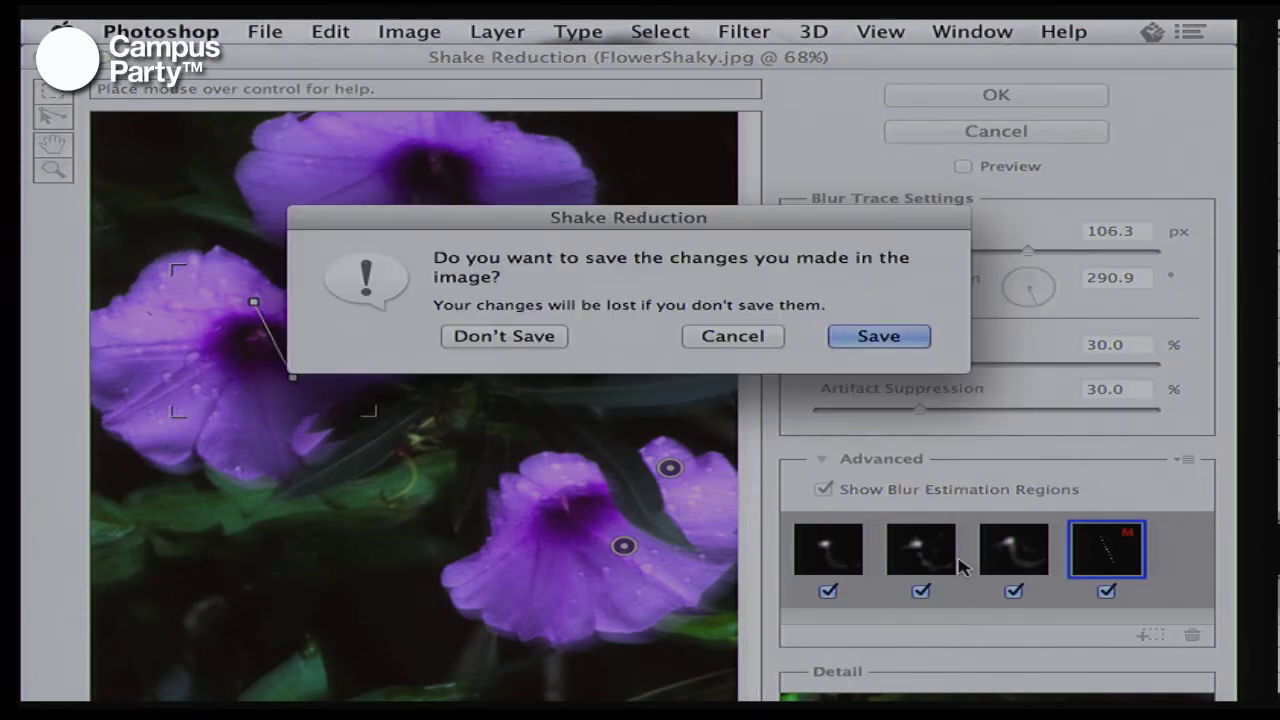
click(731, 342)
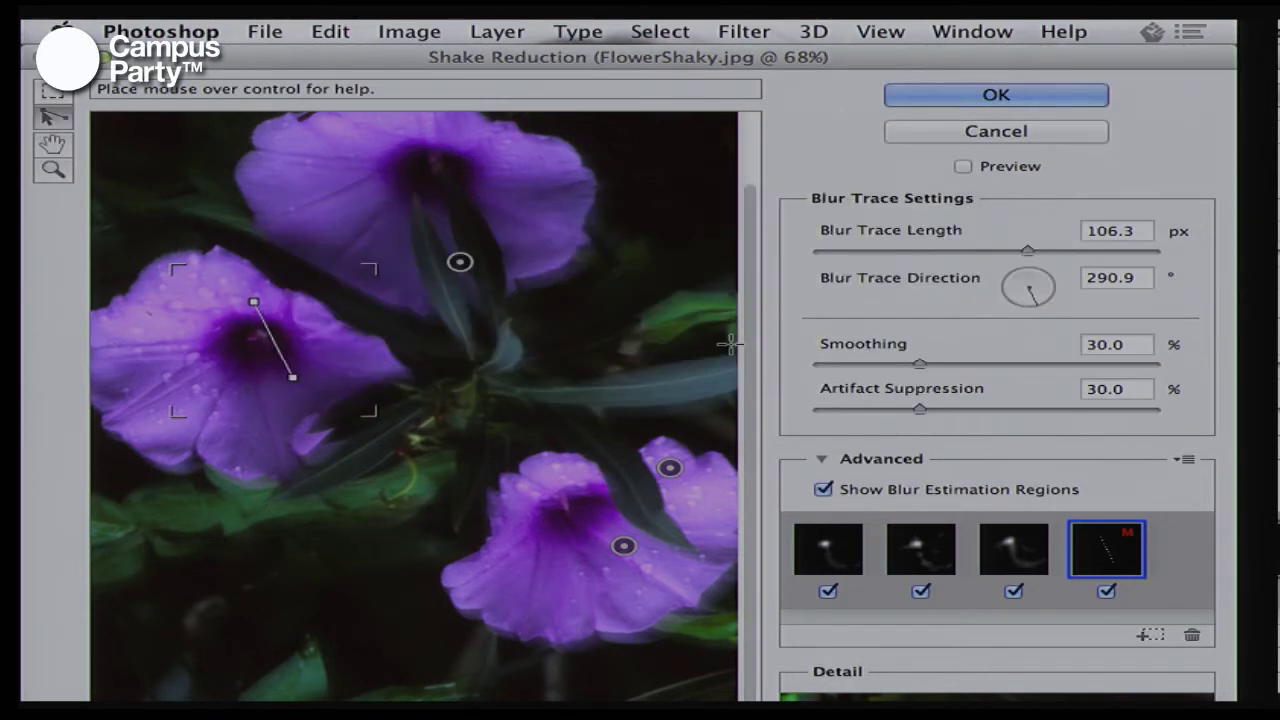
click(954, 131)
Return to COMIDA_mumedi.psd with the layers panel expanded, then switch to Adobe Bridge CS6's Links folder
key(super+Tab)
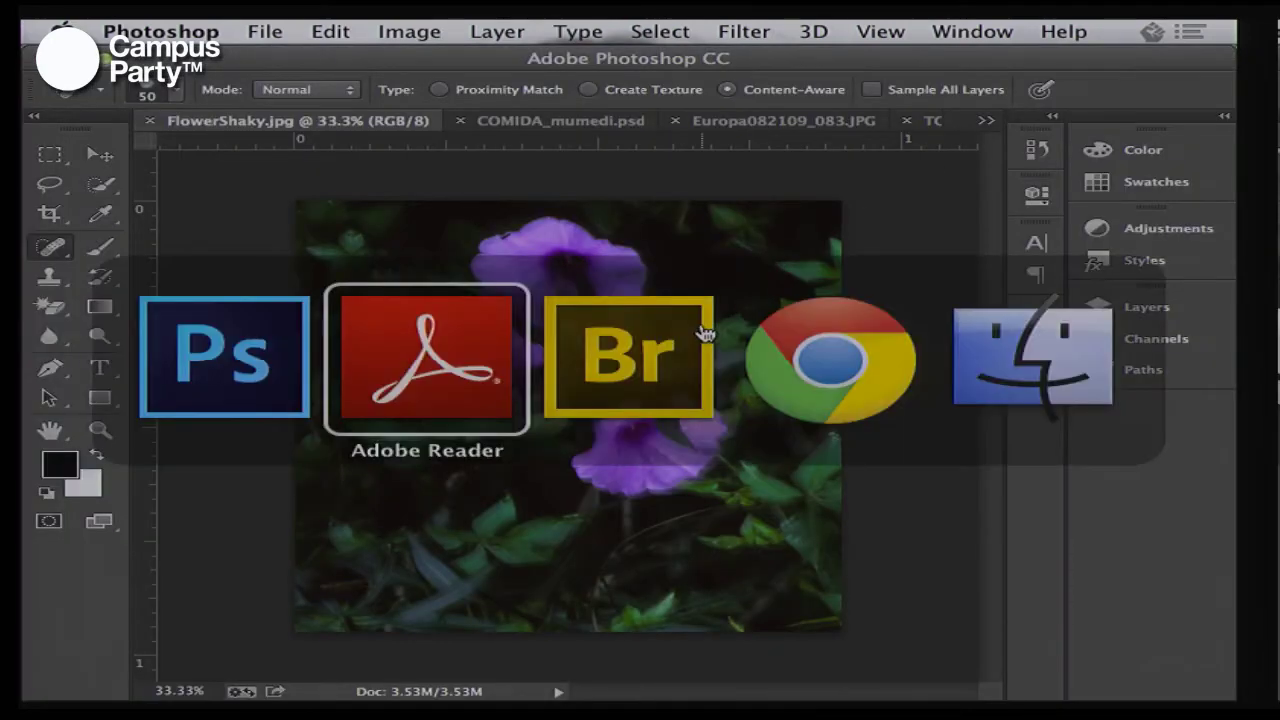
key(Escape)
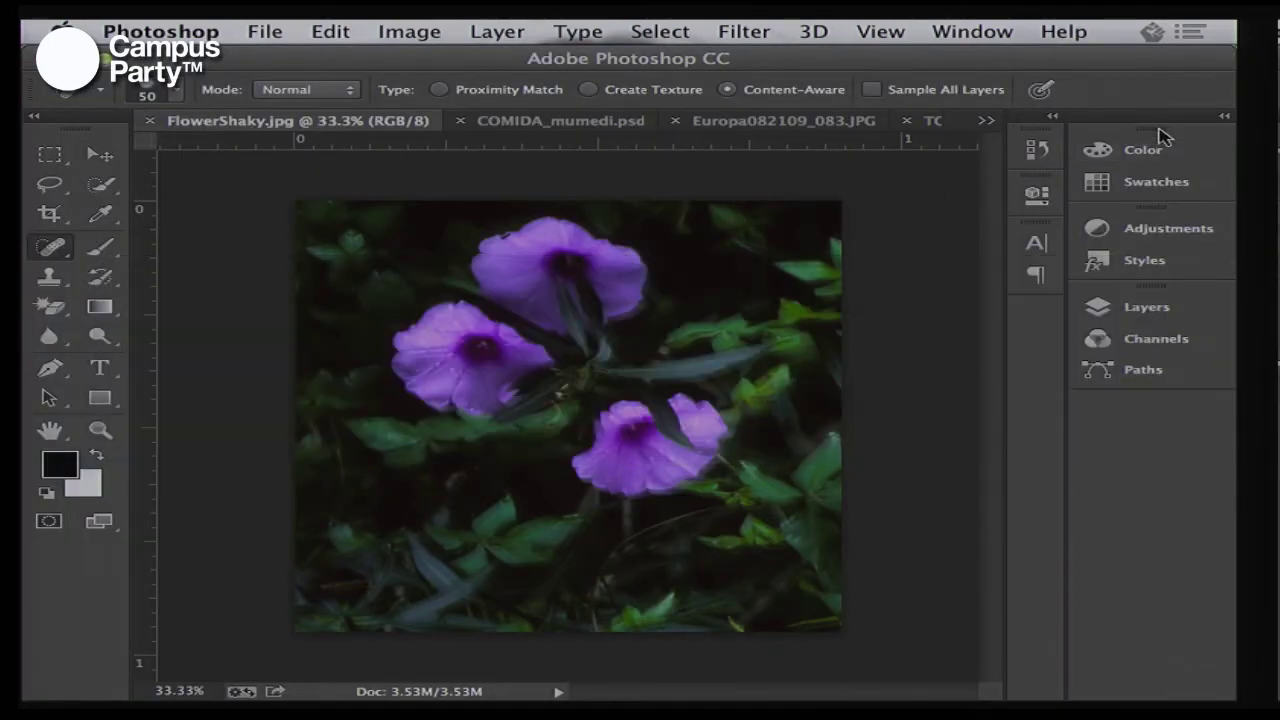
click(735, 125)
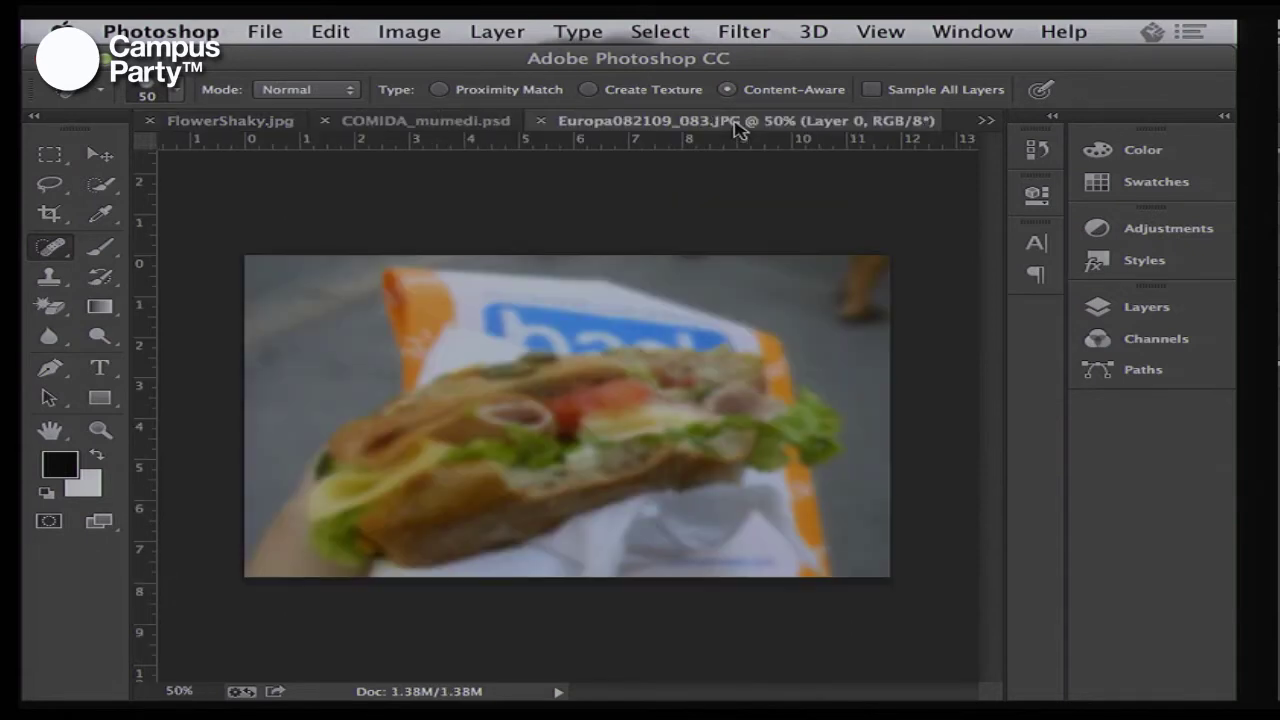
click(413, 124)
click(1223, 117)
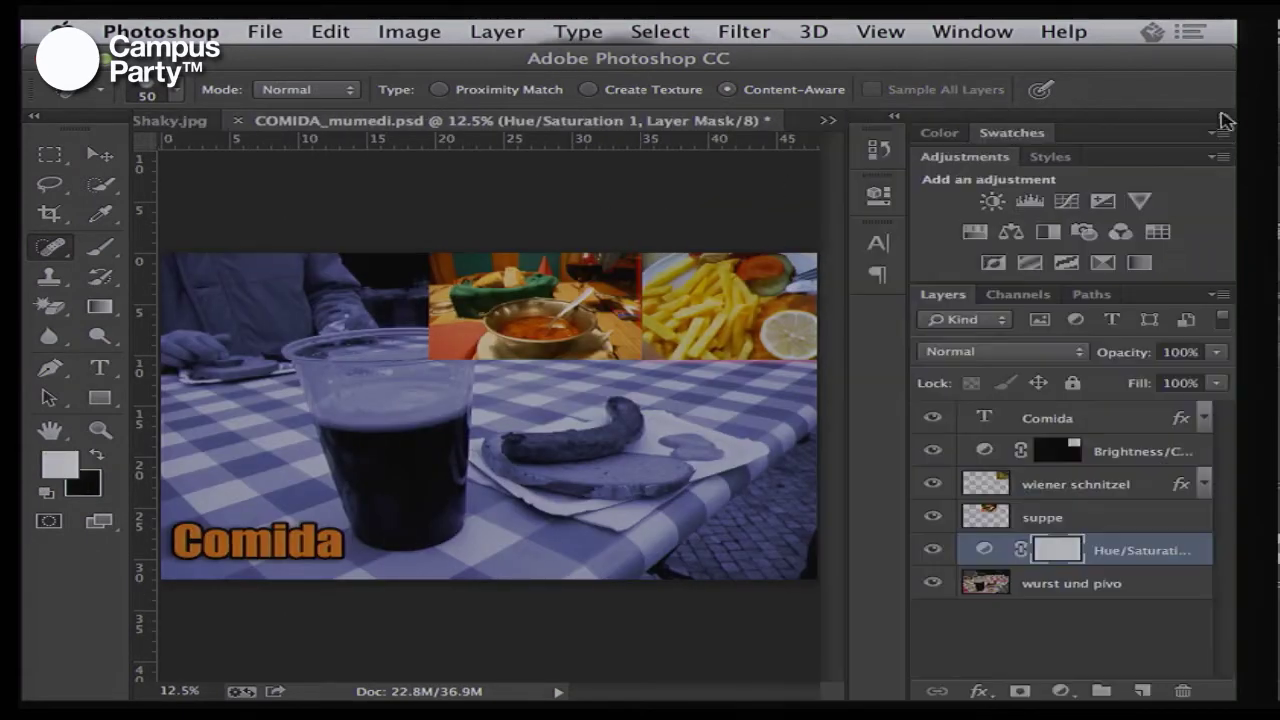
key(super+Tab)
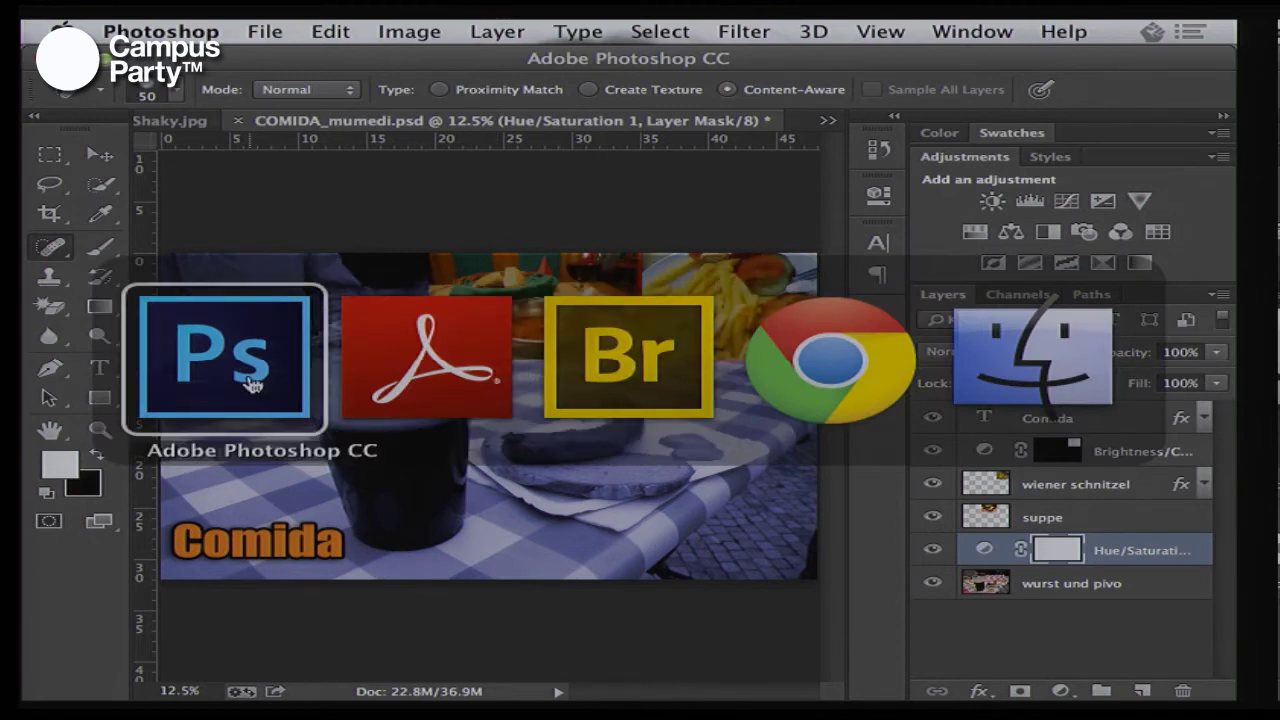
click(572, 268)
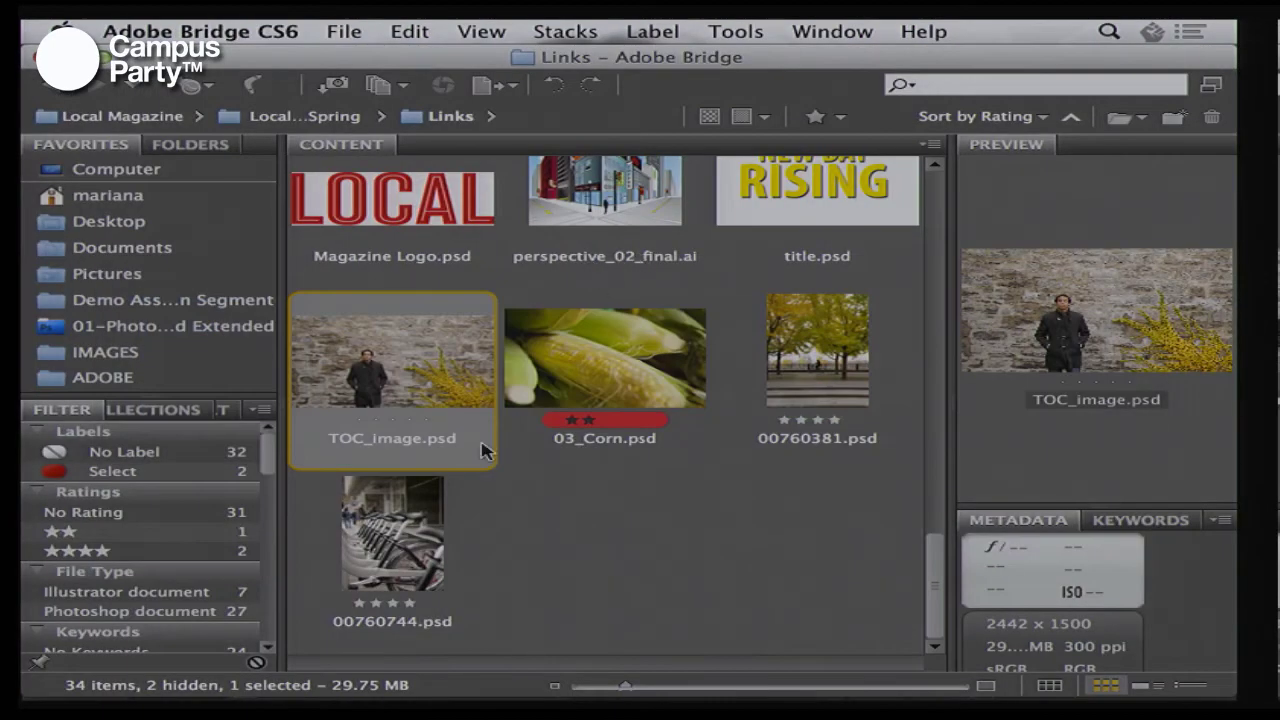
Activate TextEdit from the Dock, then bring up the app switcher toward Photoshop
mouse_move(665, 685)
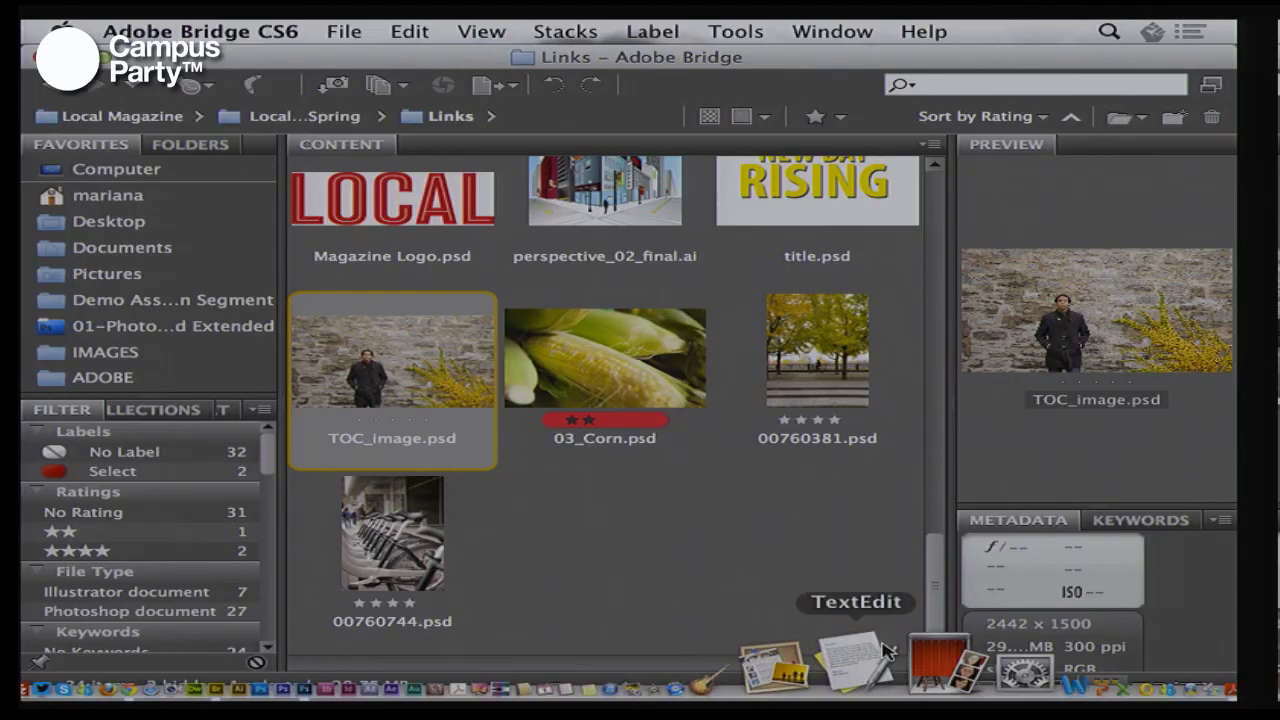
click(875, 650)
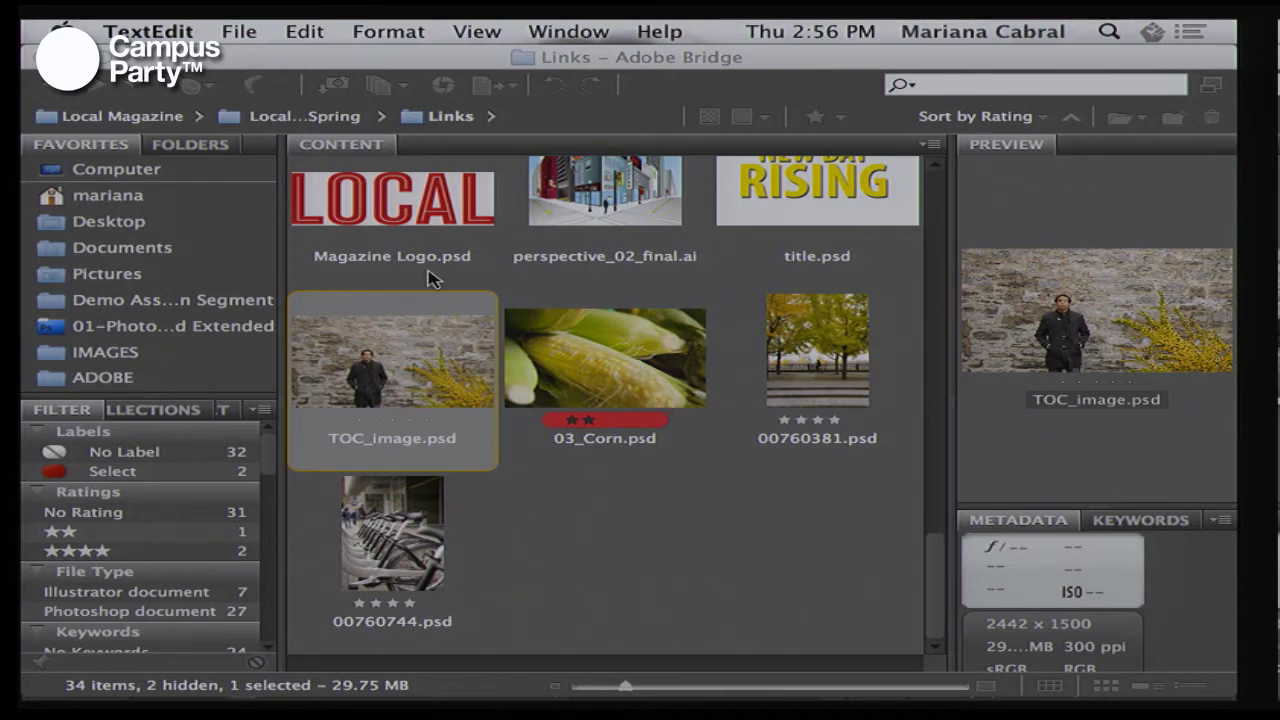
key(super+Tab)
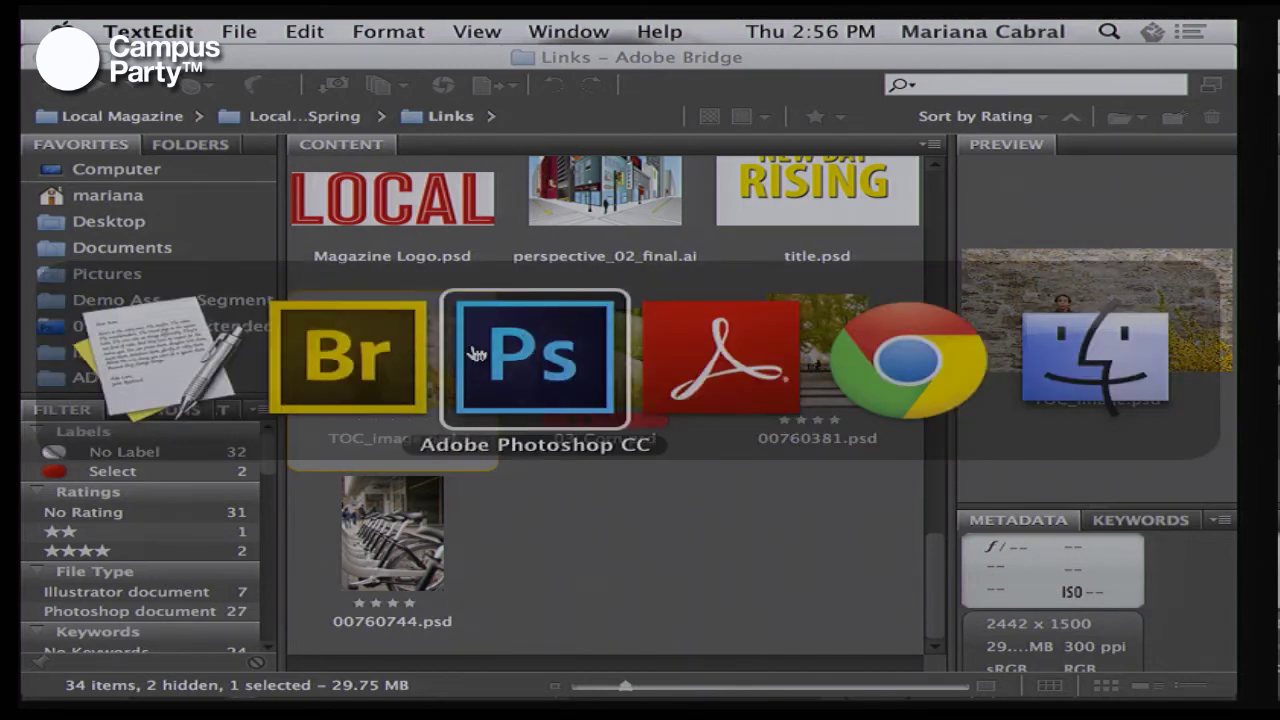
Solo the wiener schnitzel layer in the Comida collage, then show all layers again
click(471, 349)
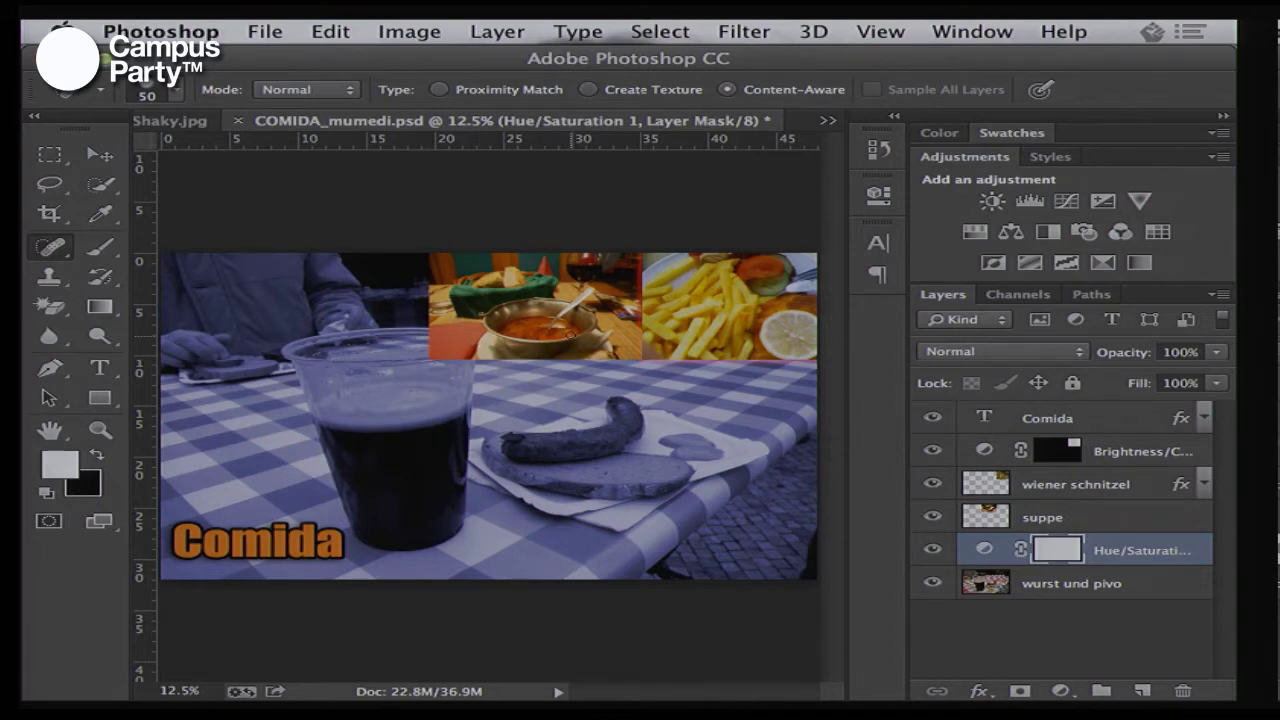
click(1060, 490)
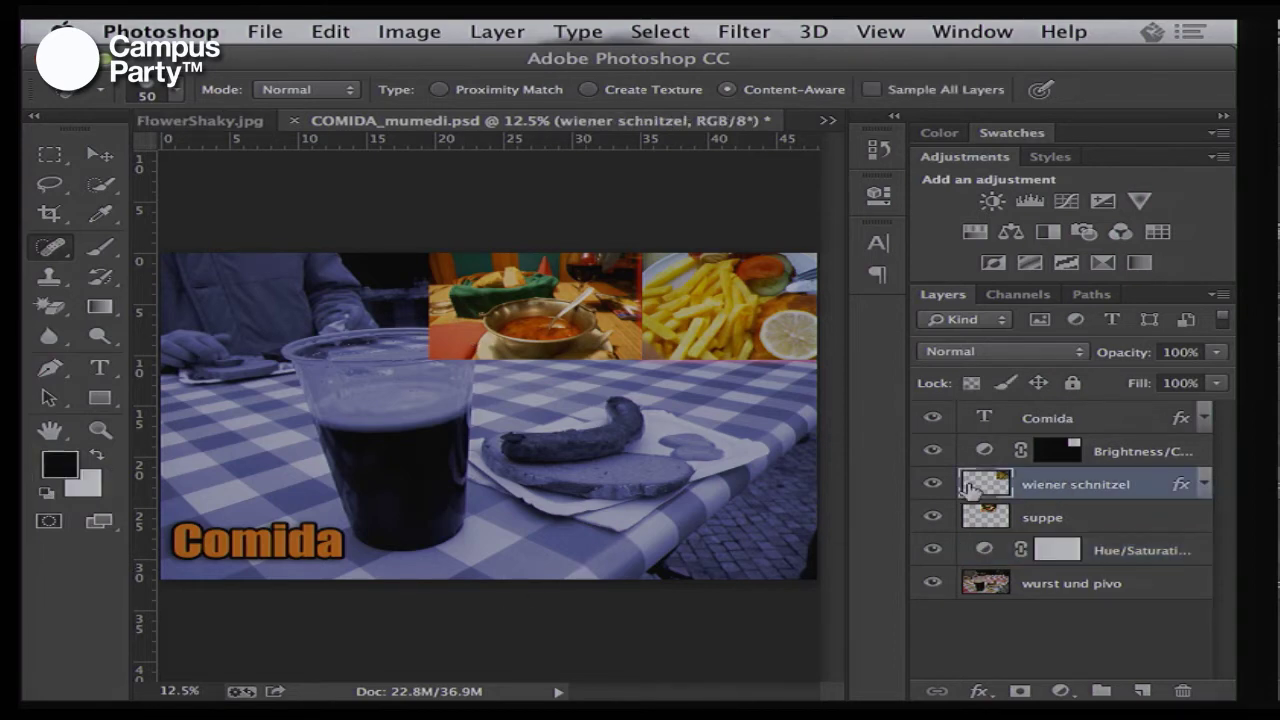
alt+click(933, 484)
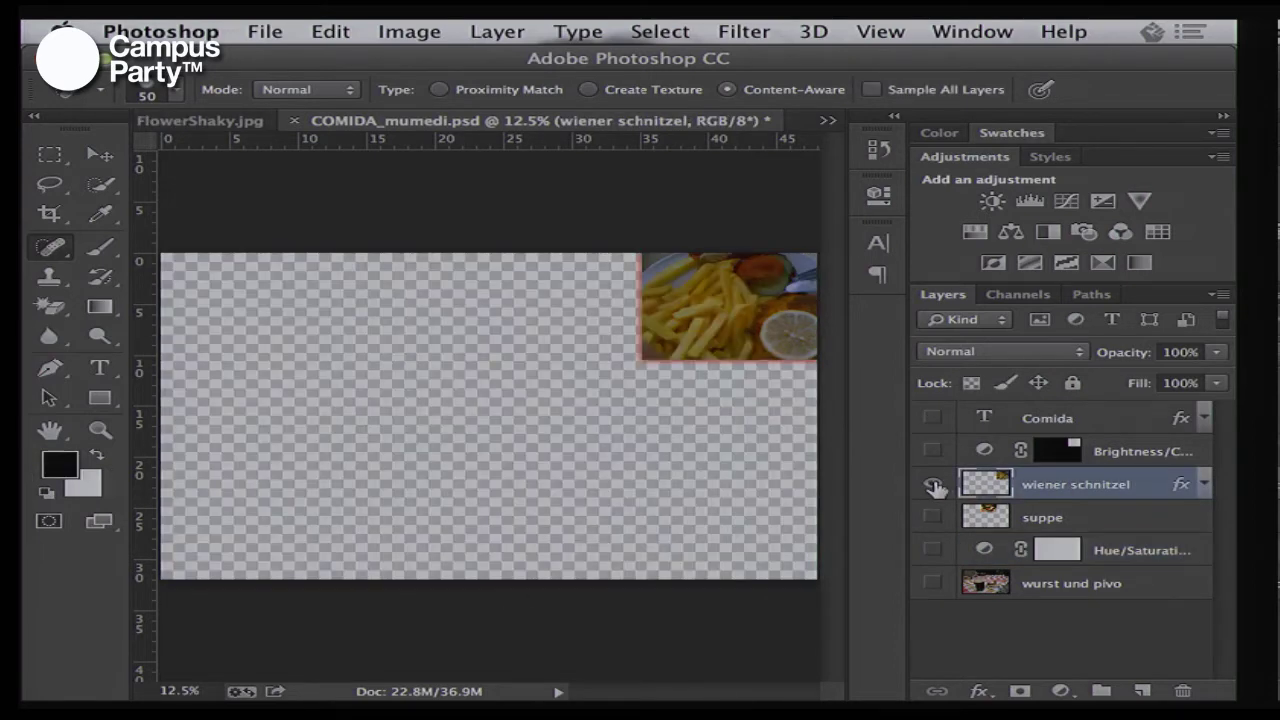
alt+click(933, 484)
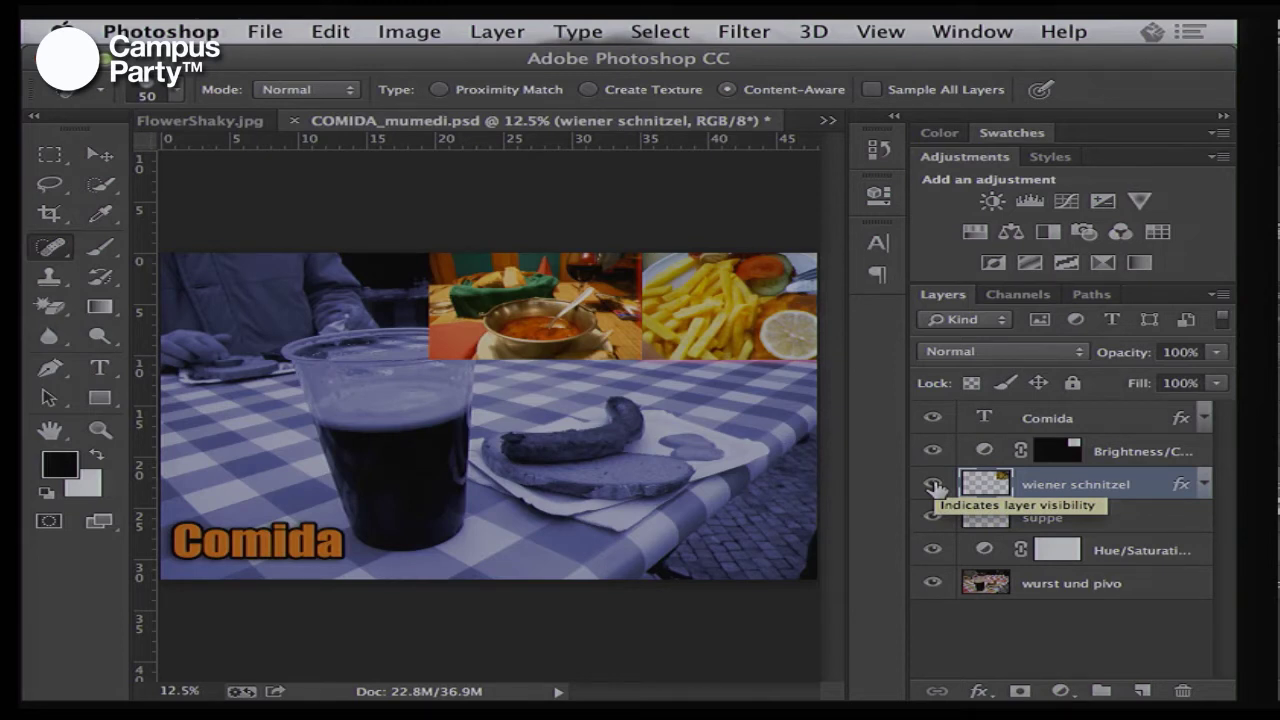
Check the schnitzel and suppe thumbnail menus, then open the Comida text layer's context menu
right_click(979, 487)
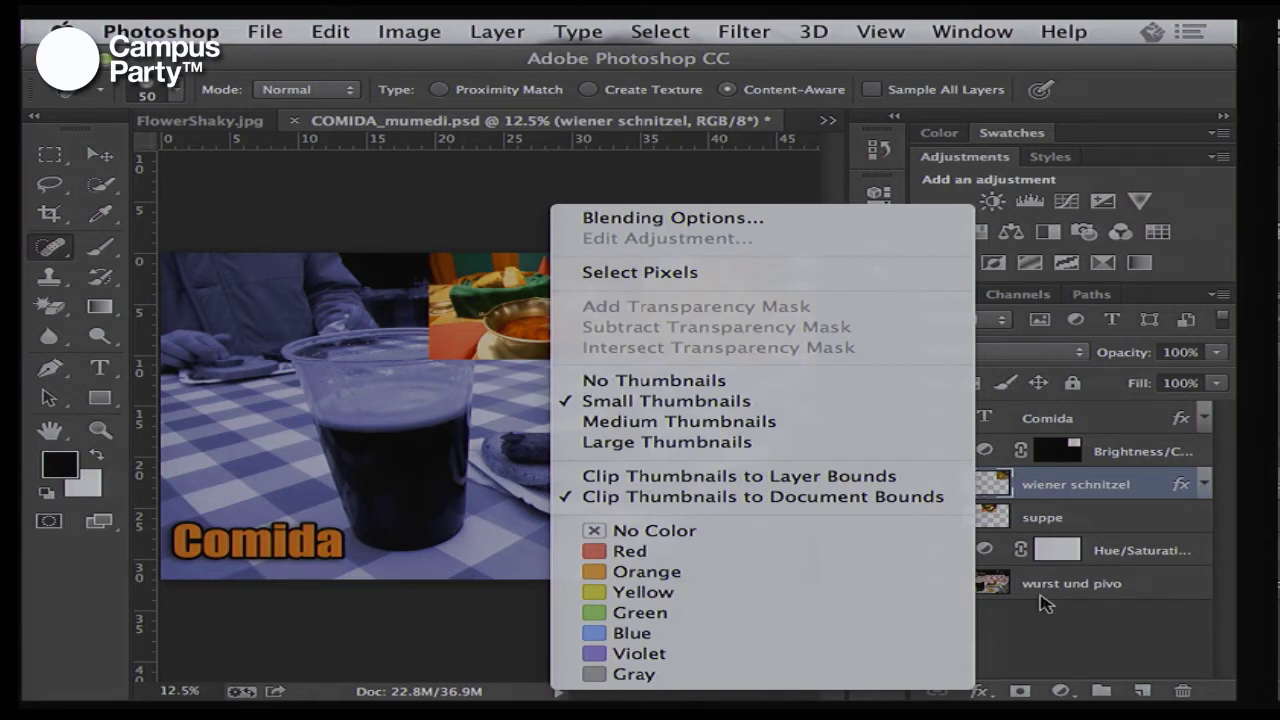
click(1044, 628)
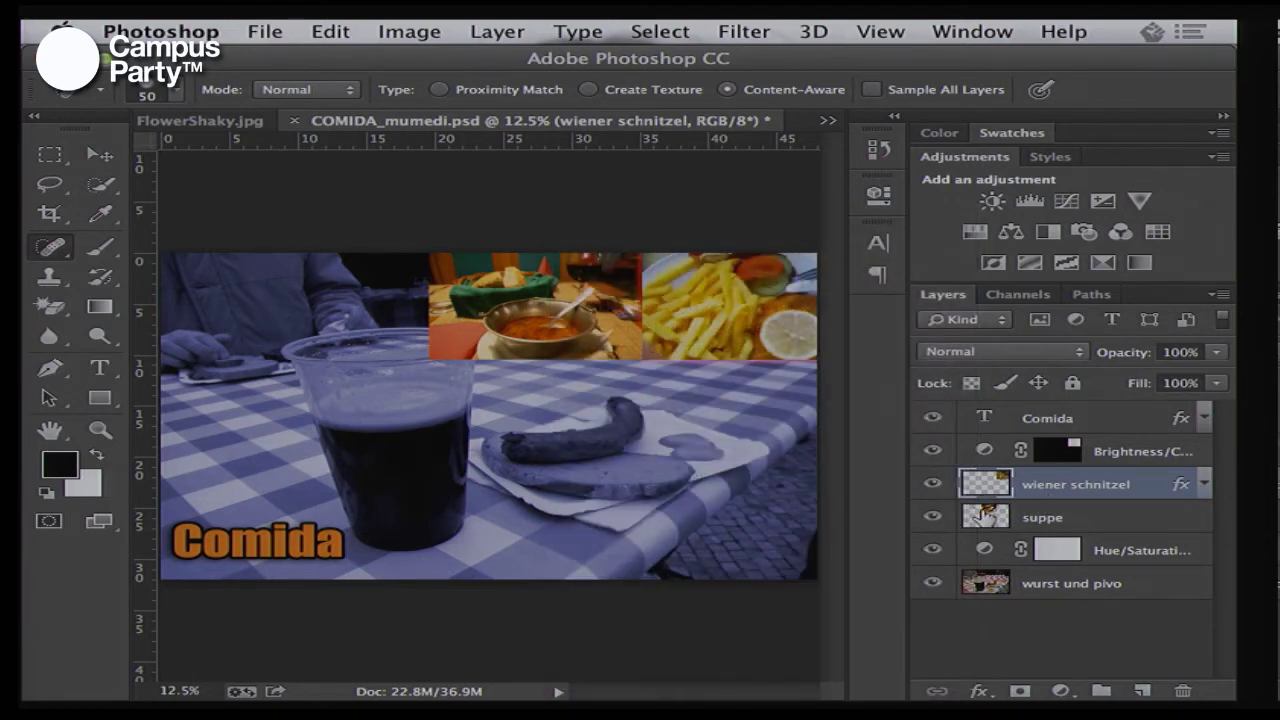
click(988, 516)
right_click(988, 515)
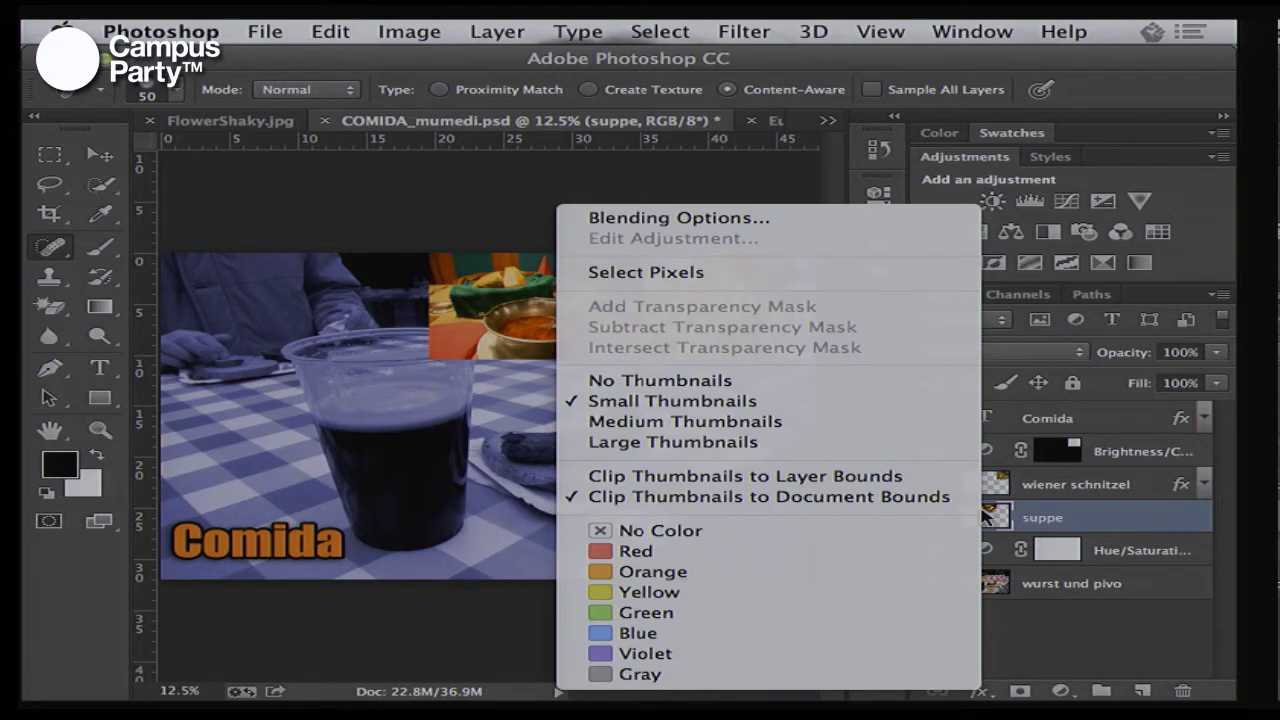
click(1090, 608)
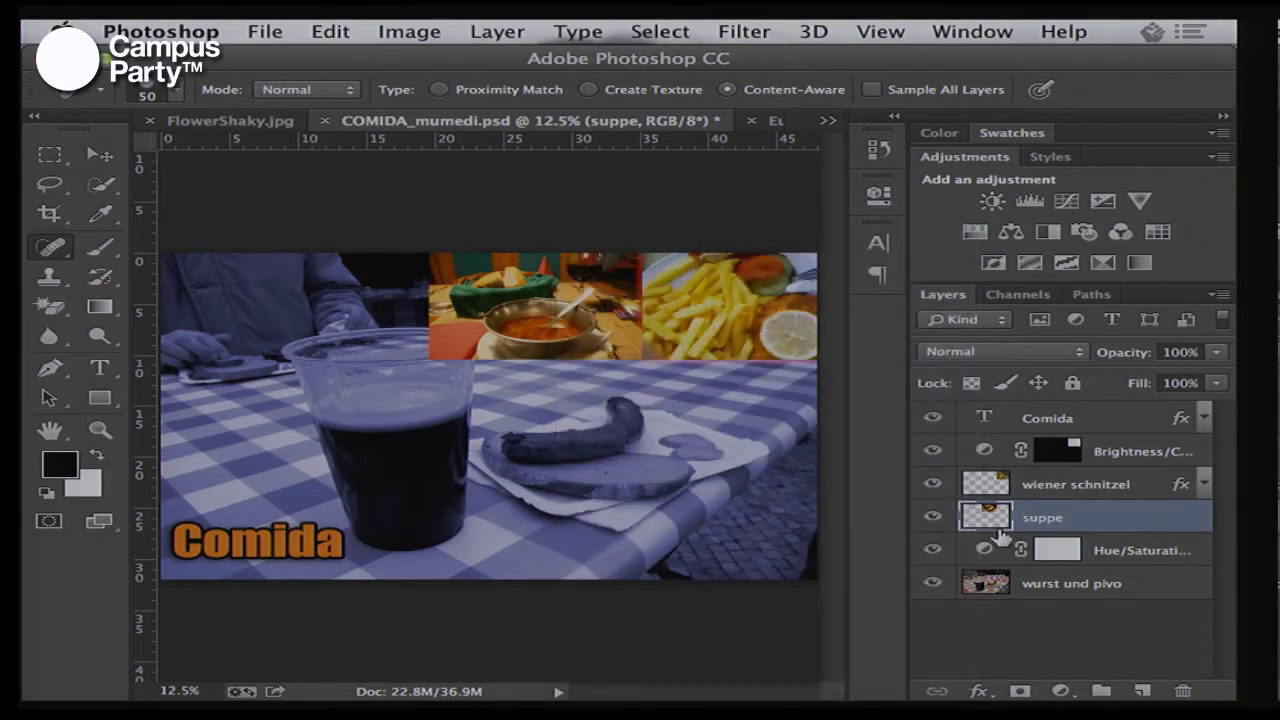
right_click(988, 515)
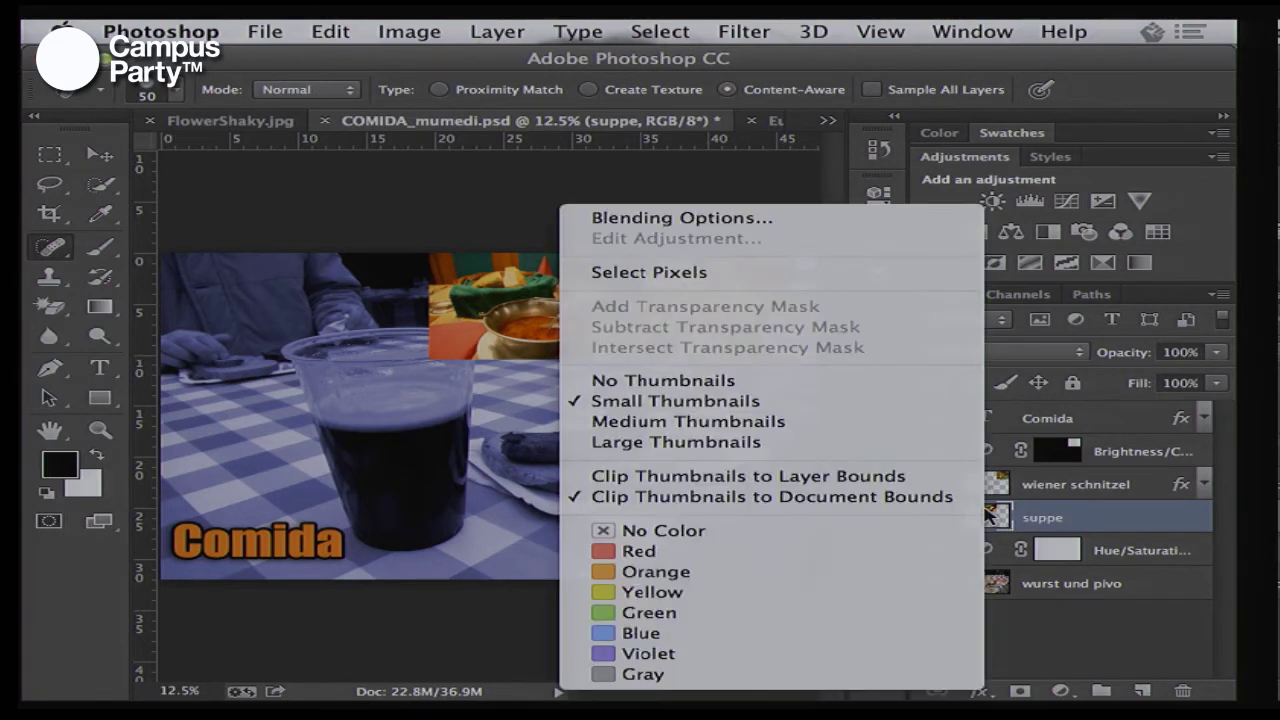
click(1040, 618)
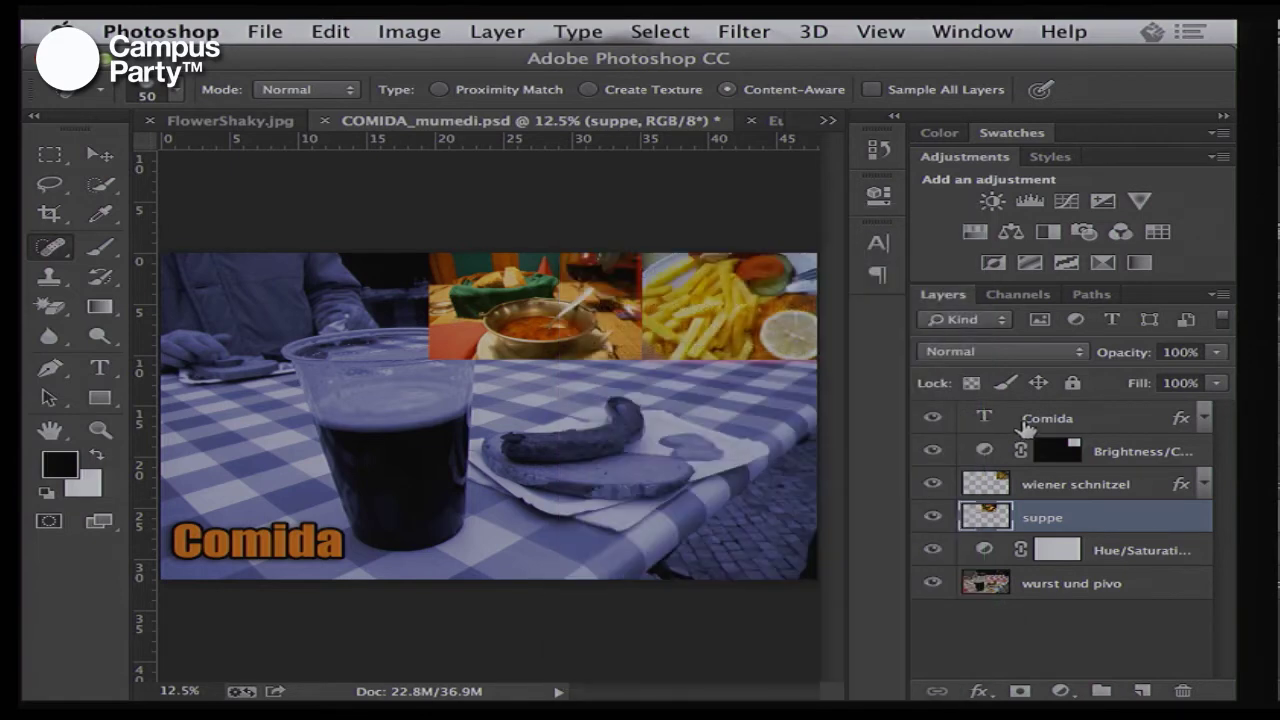
right_click(1025, 425)
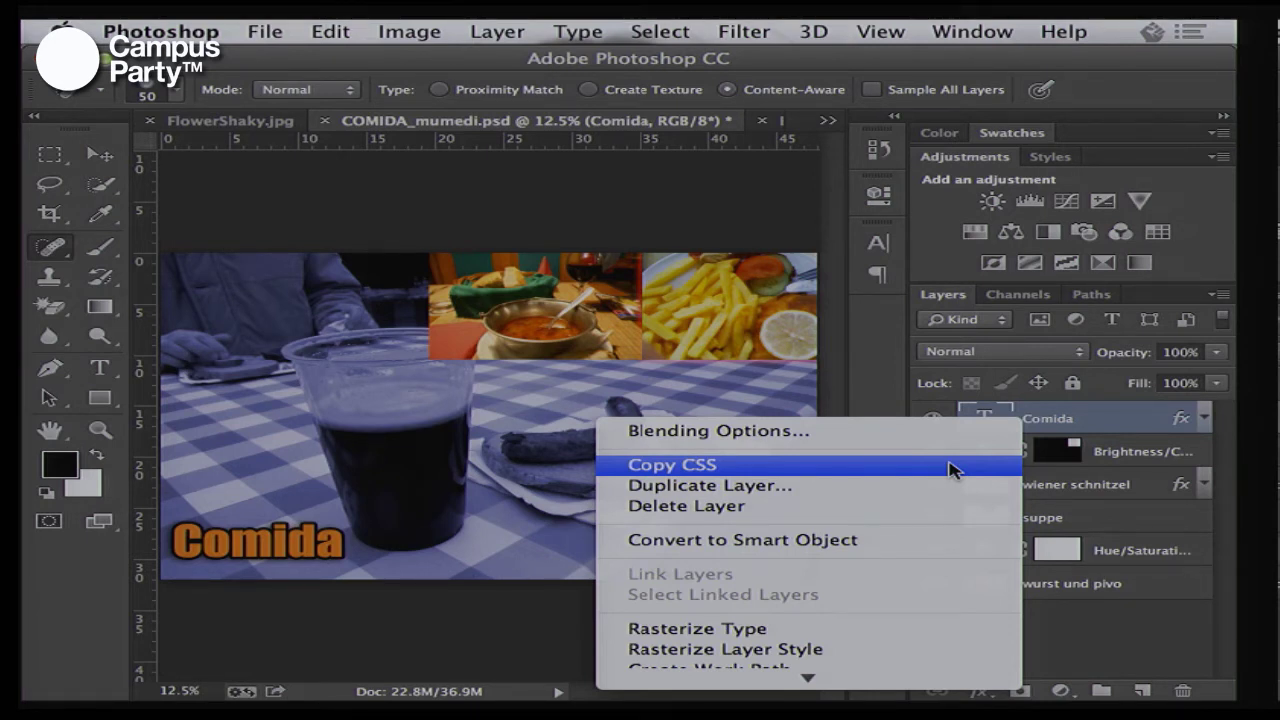
Copy the Comida layer's CSS and paste it into Untitled 5 below the feature list
click(952, 465)
key(super+Tab)
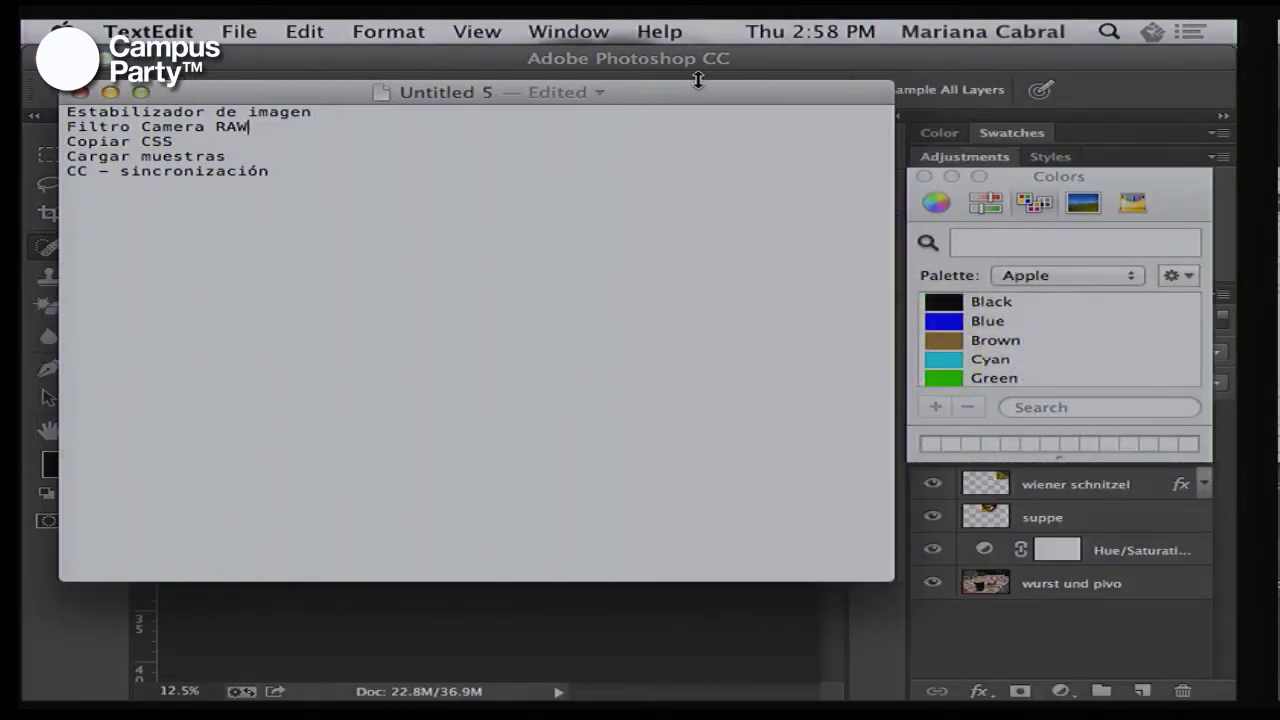
drag(698, 80, 757, 163)
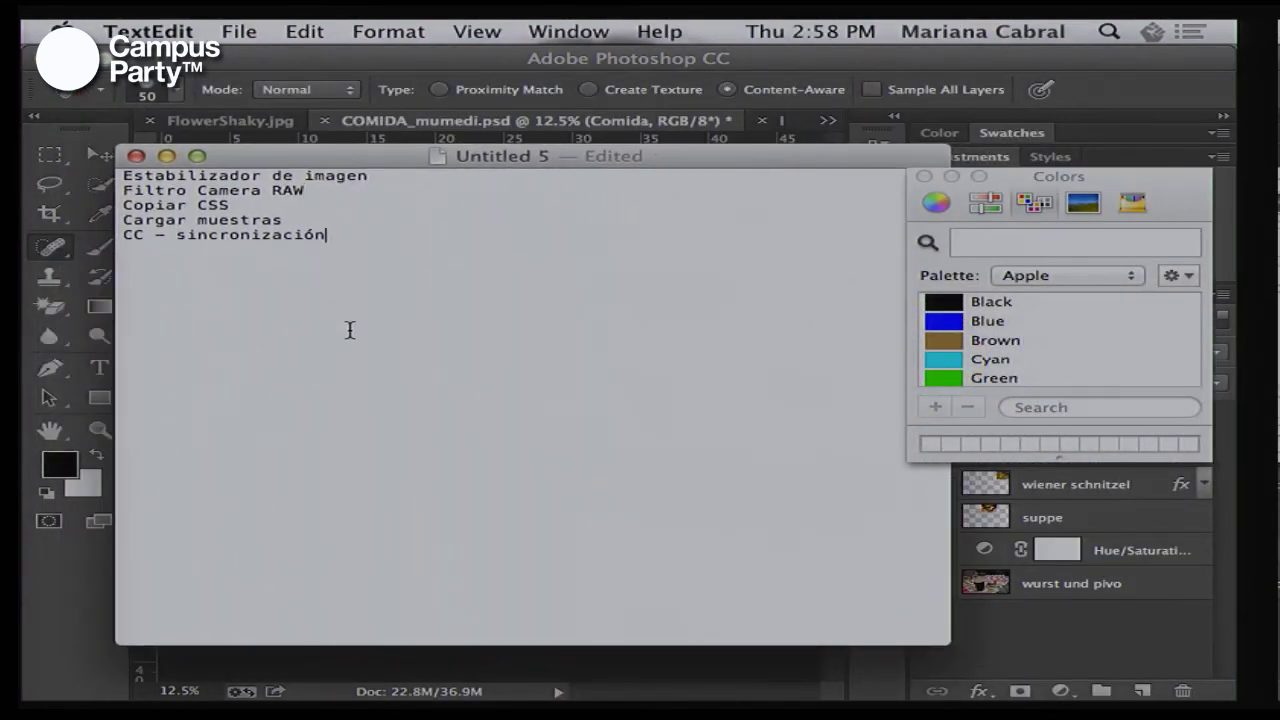
key(Return)
key(Return)
key(Return)
key(super+v)
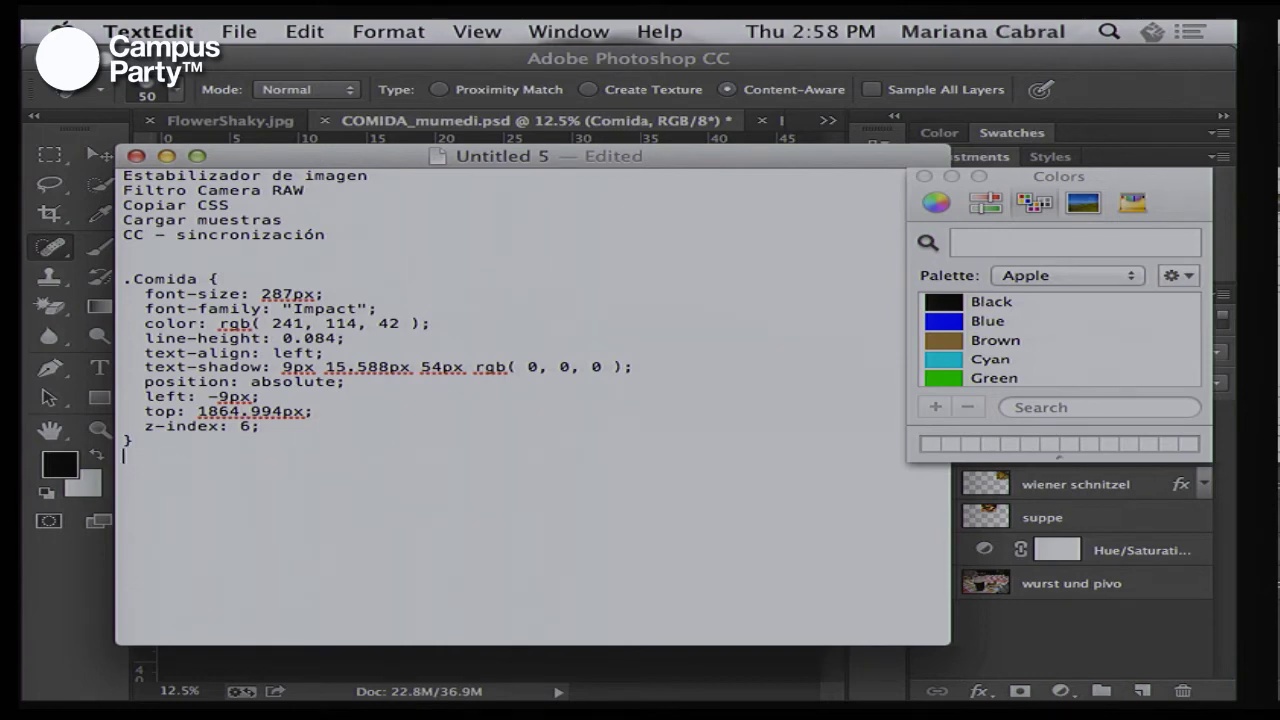
Load the colours from layout.css into the Swatches panel using Load Swatches
key(super+Tab)
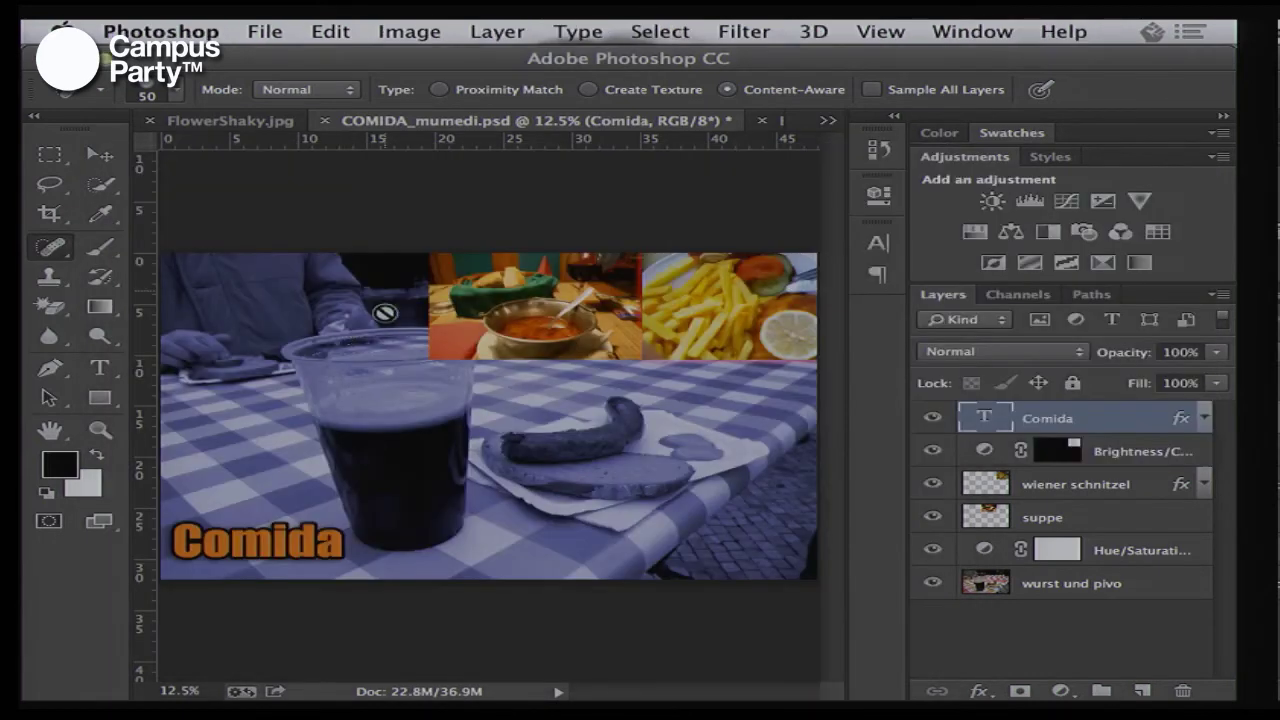
click(1005, 132)
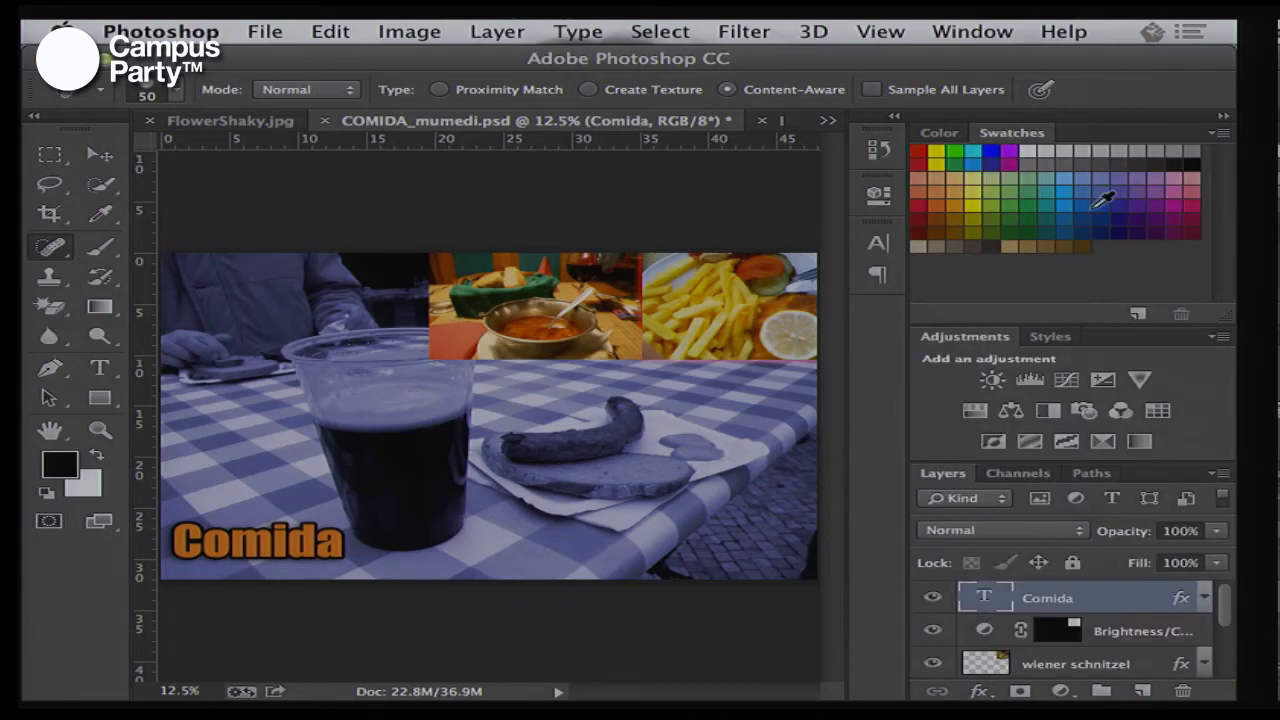
click(1218, 133)
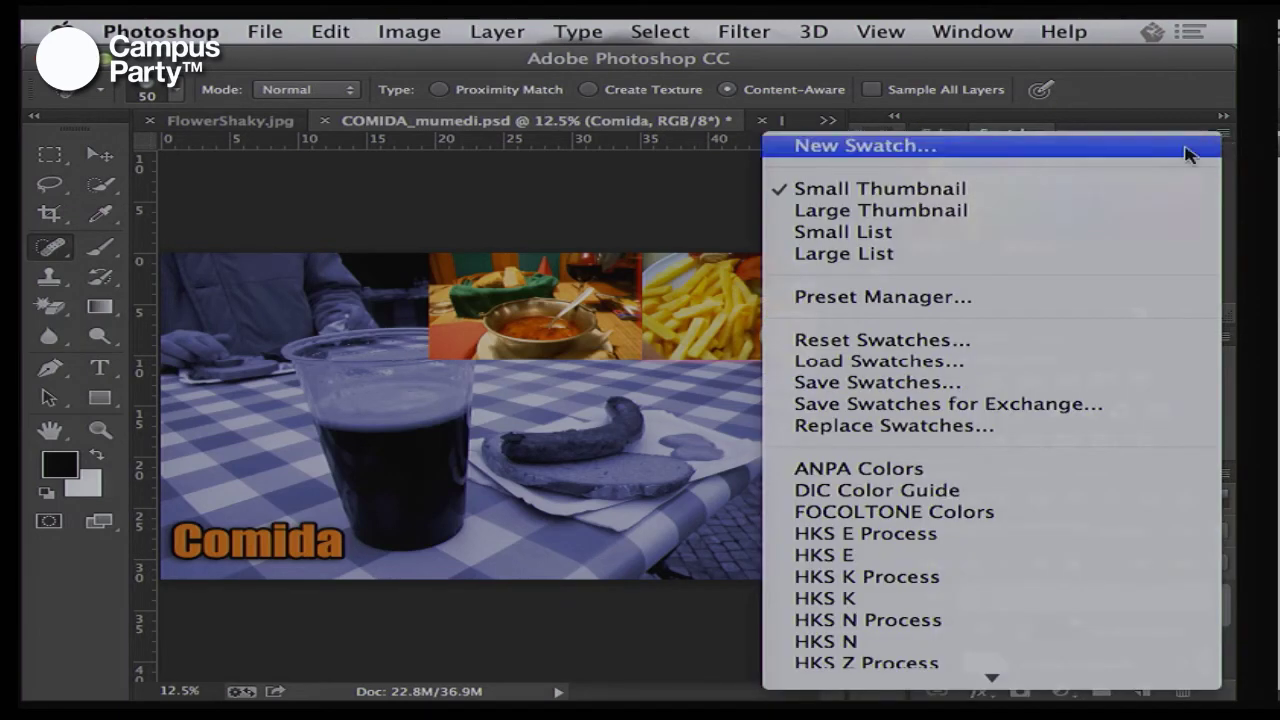
click(971, 361)
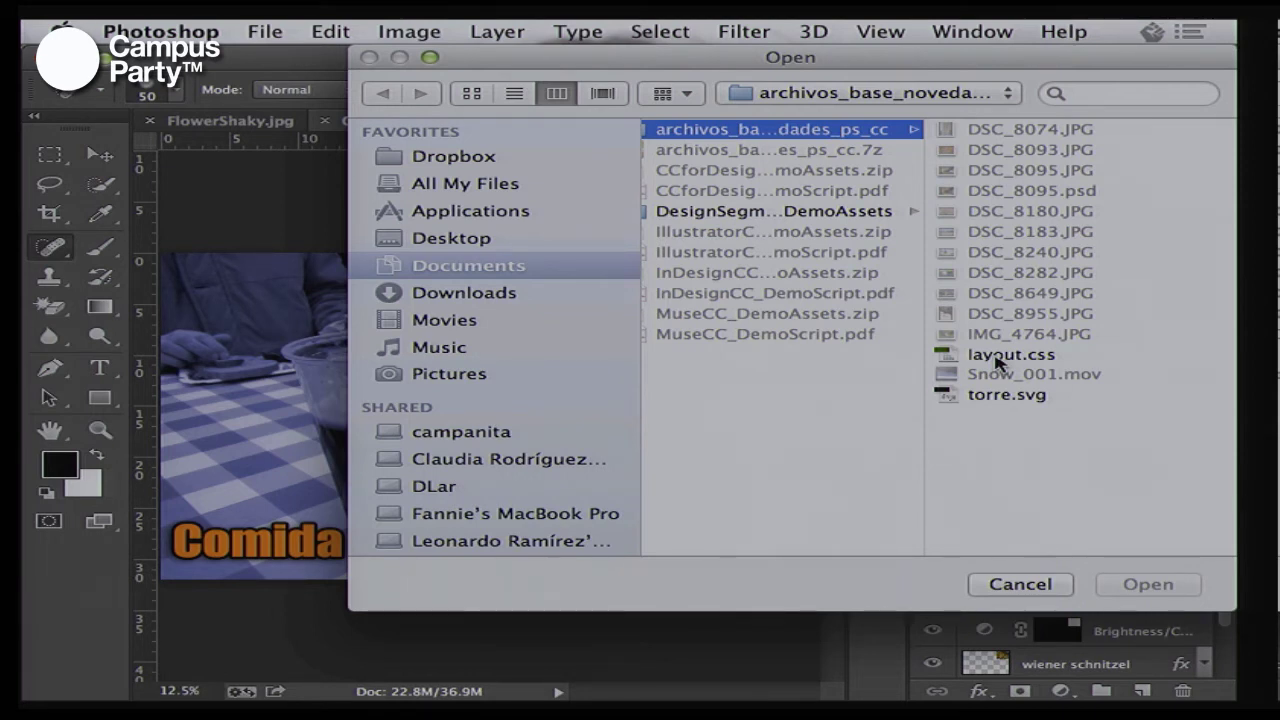
click(995, 363)
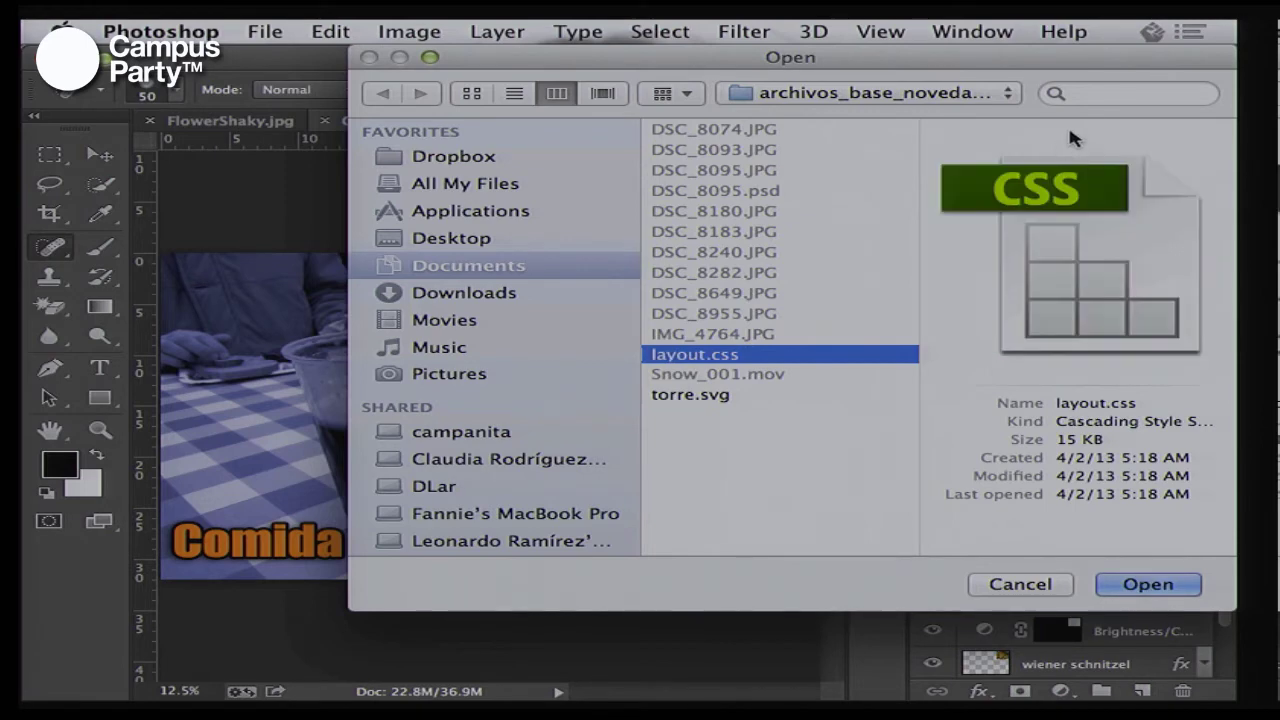
drag(1136, 67, 805, 60)
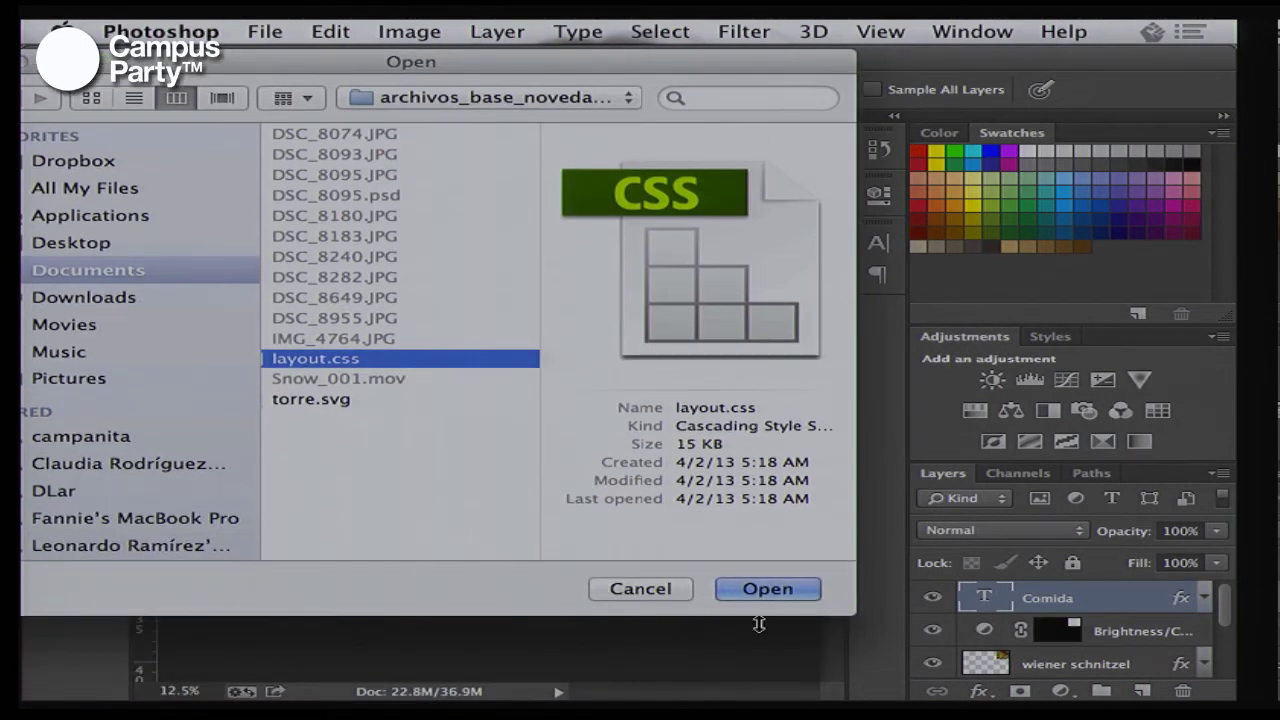
click(766, 591)
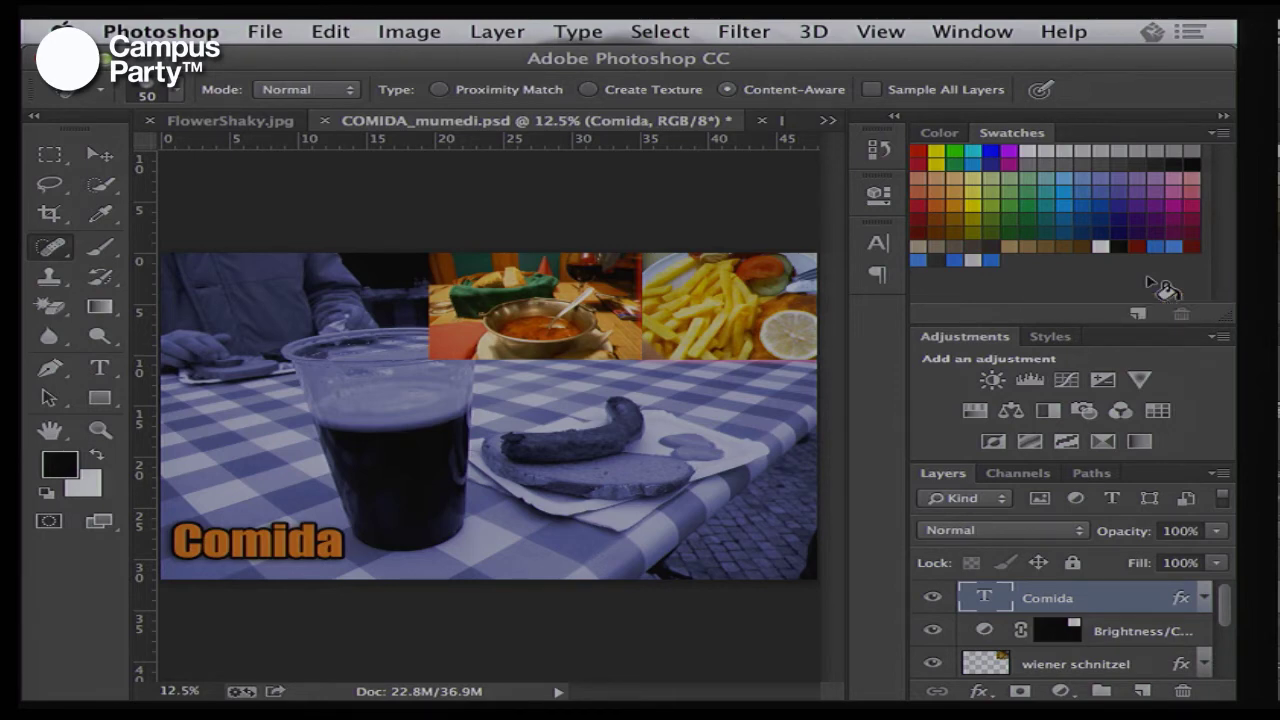
Highlight the text-shadow value rgb( 0, 0, 0 ); in the CSS notes, then switch to Adobe Reader
key(super+Tab)
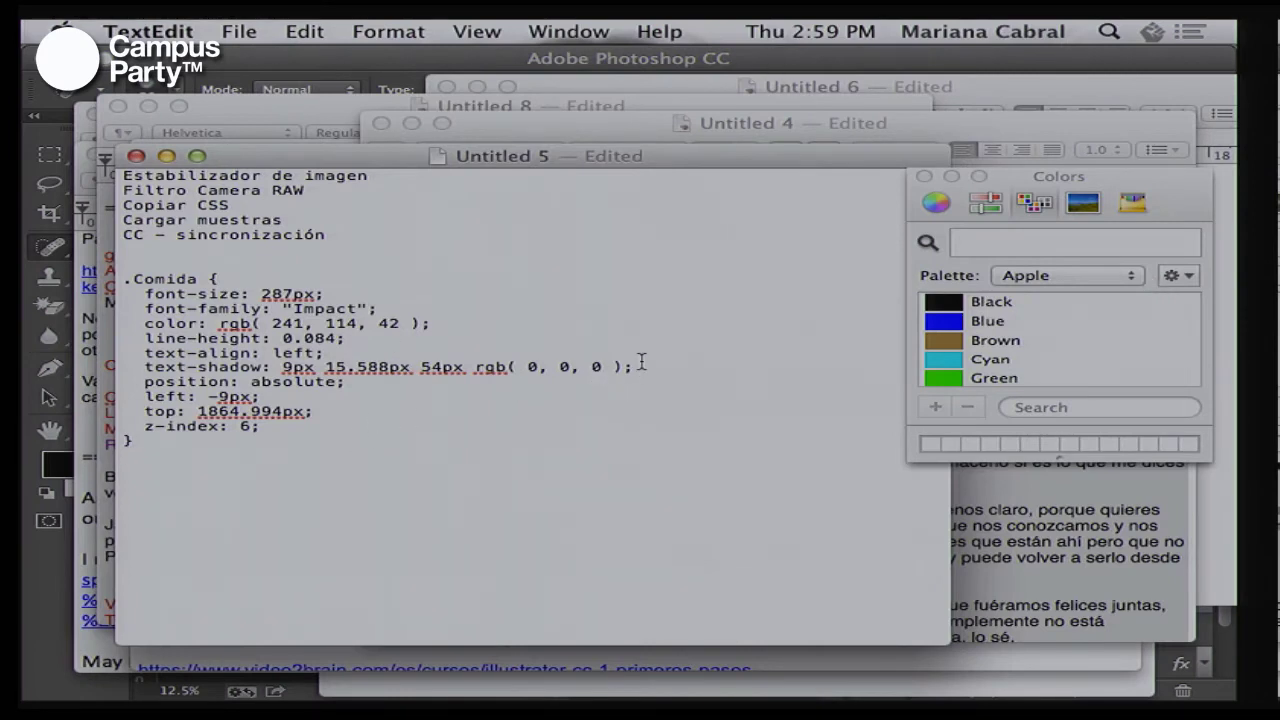
drag(633, 367, 470, 367)
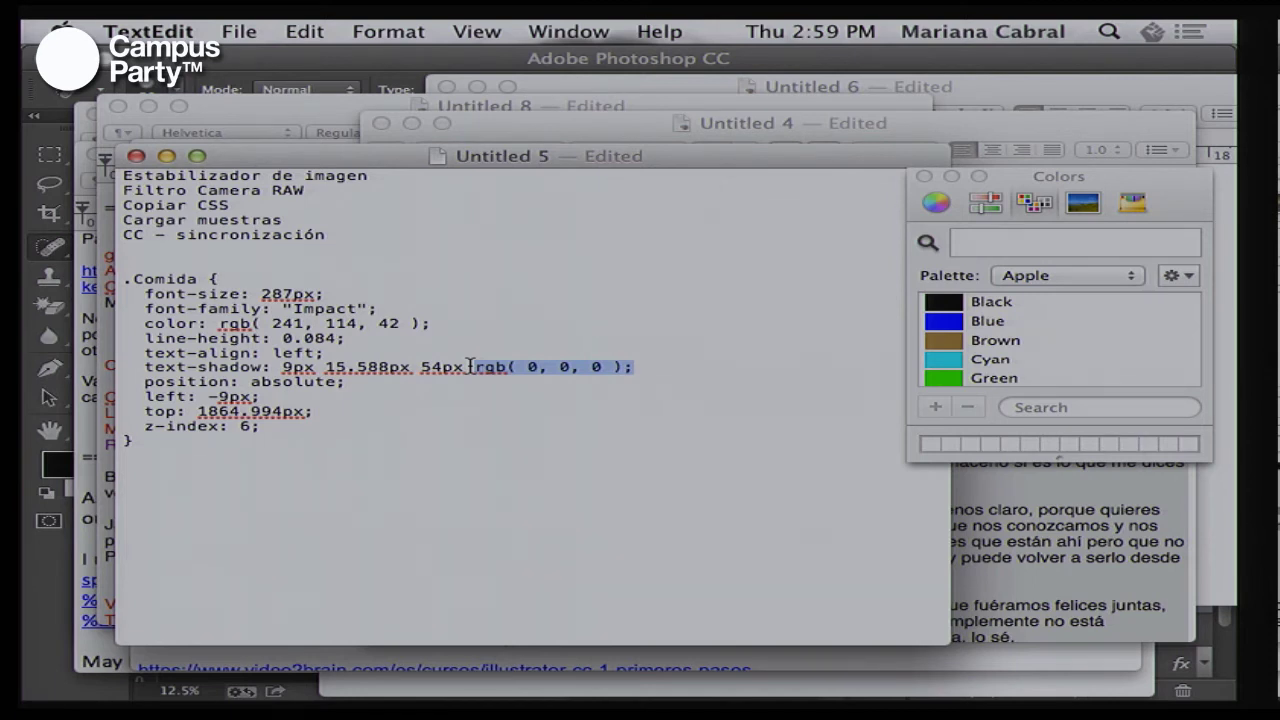
key(super+Tab)
key(super+Tab)
key(super+Tab)
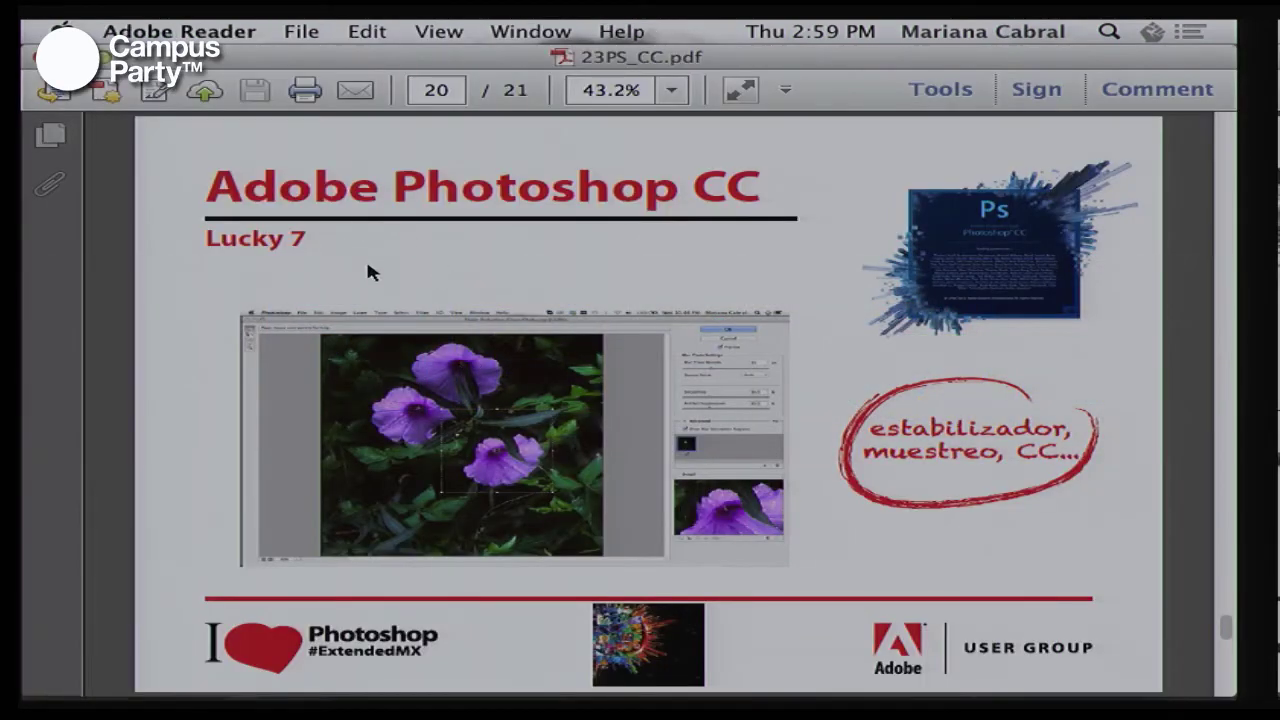
Switch from Adobe Reader back to Photoshop CC and the COMIDA_mumedi.psd collage
key(super+Tab)
key(super+Tab)
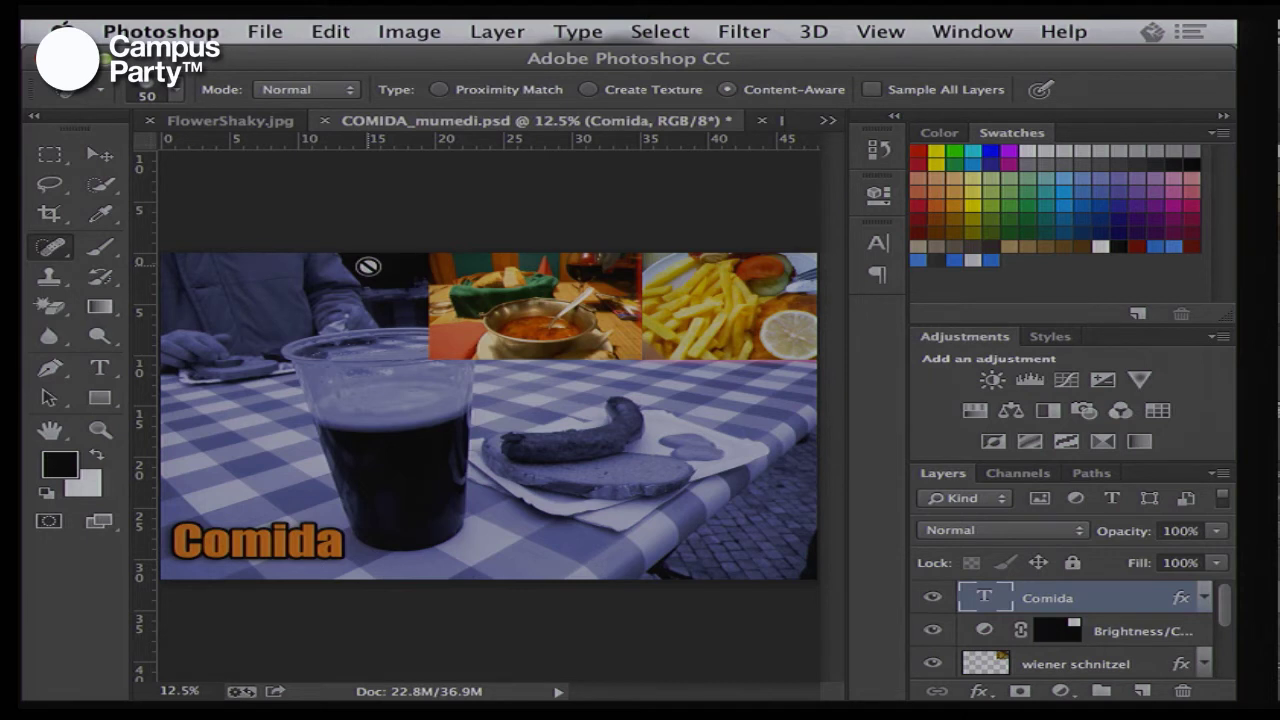
Show the About Photoshop credits screen twice, dismissing it each time
click(180, 31)
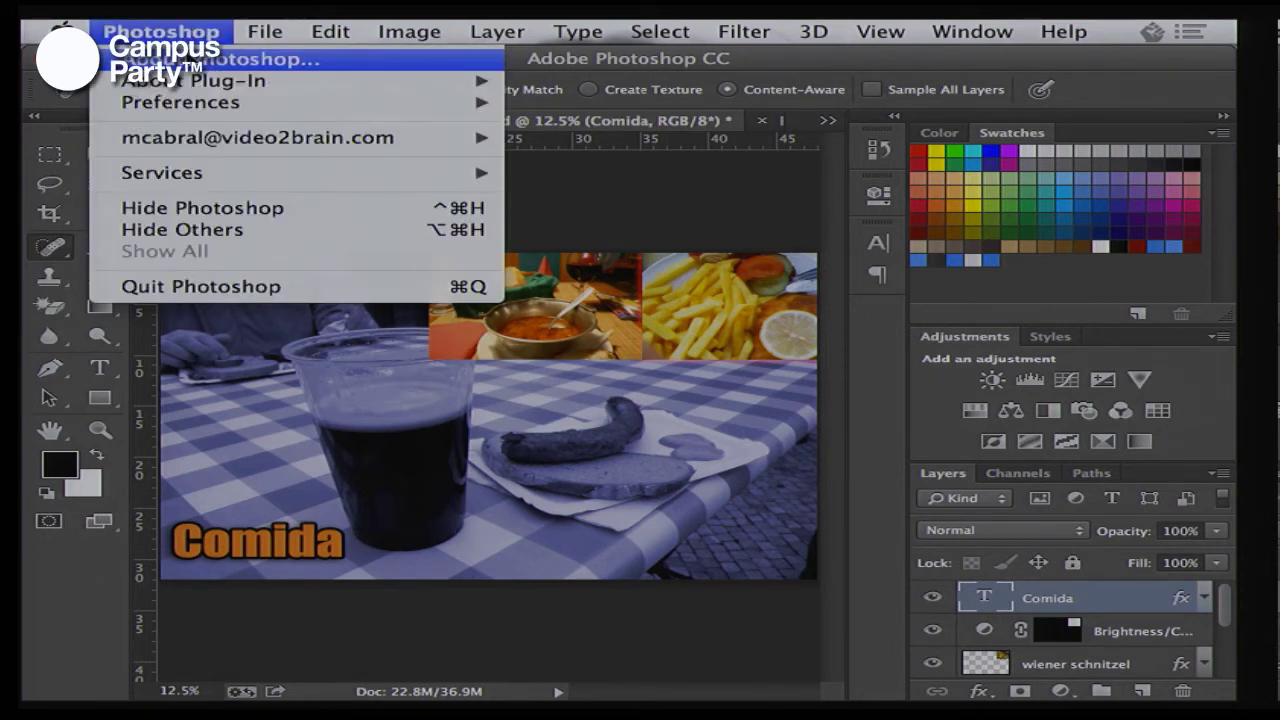
click(120, 62)
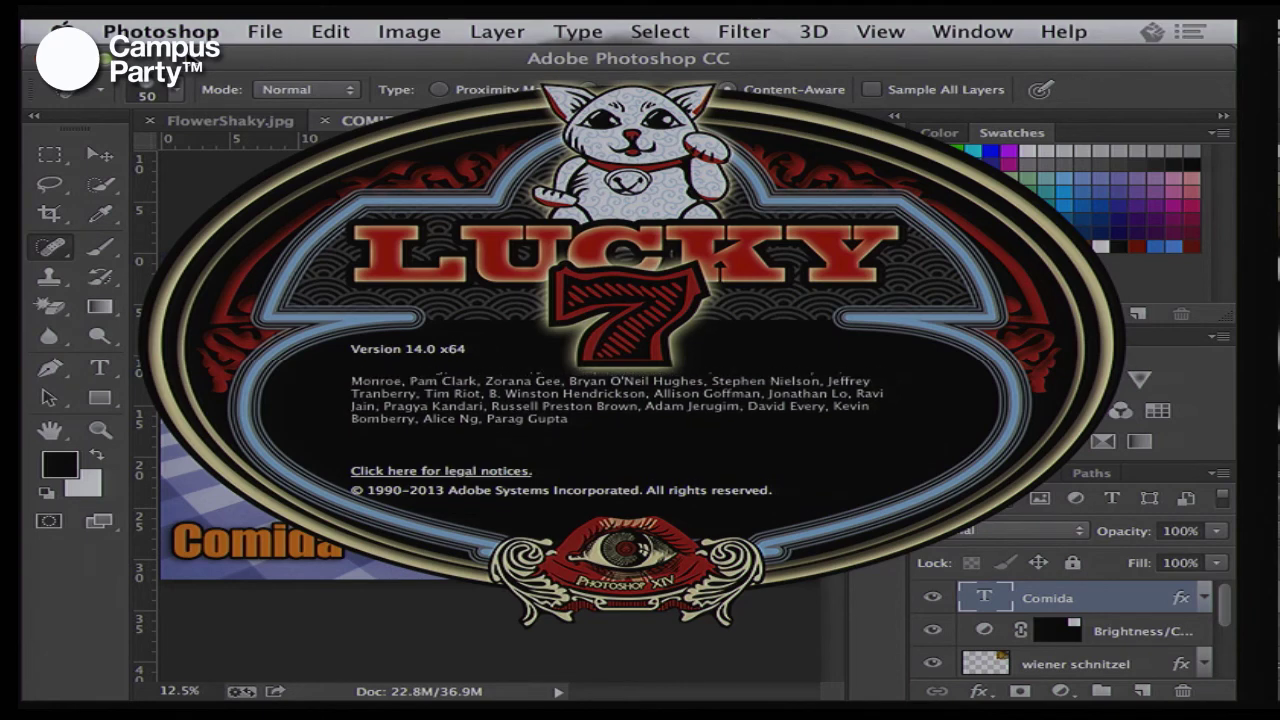
key(Escape)
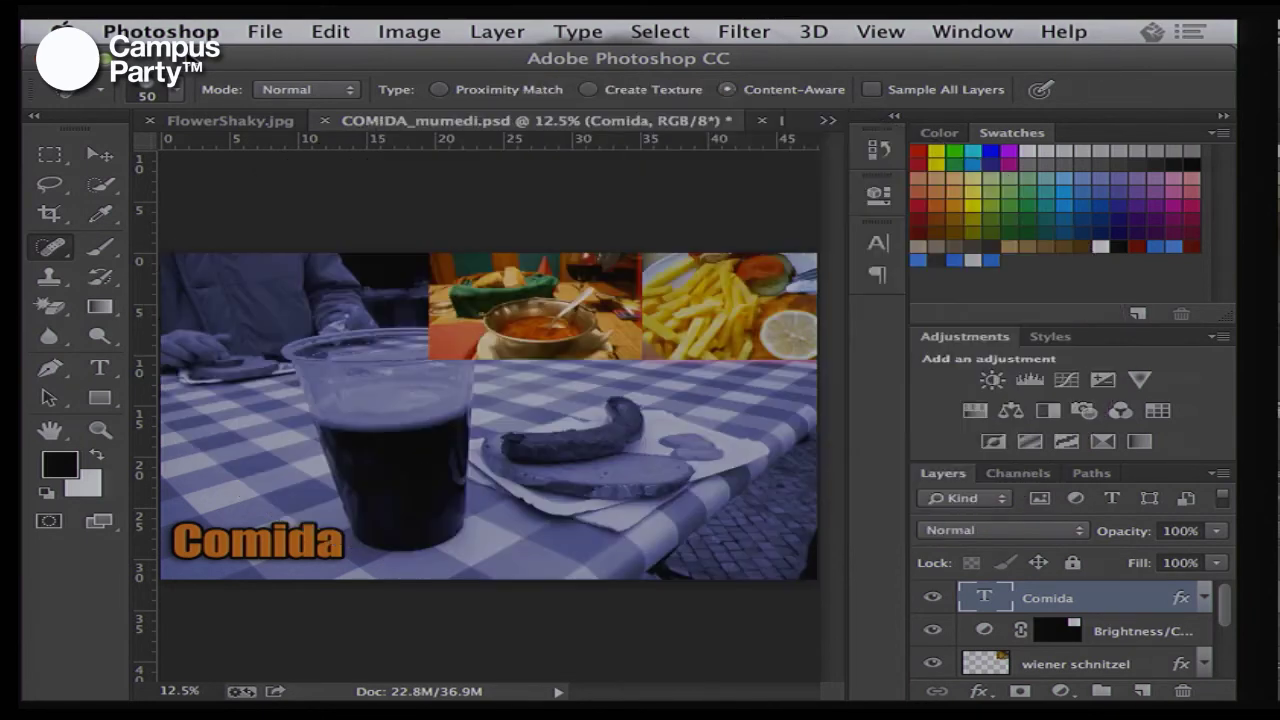
click(200, 31)
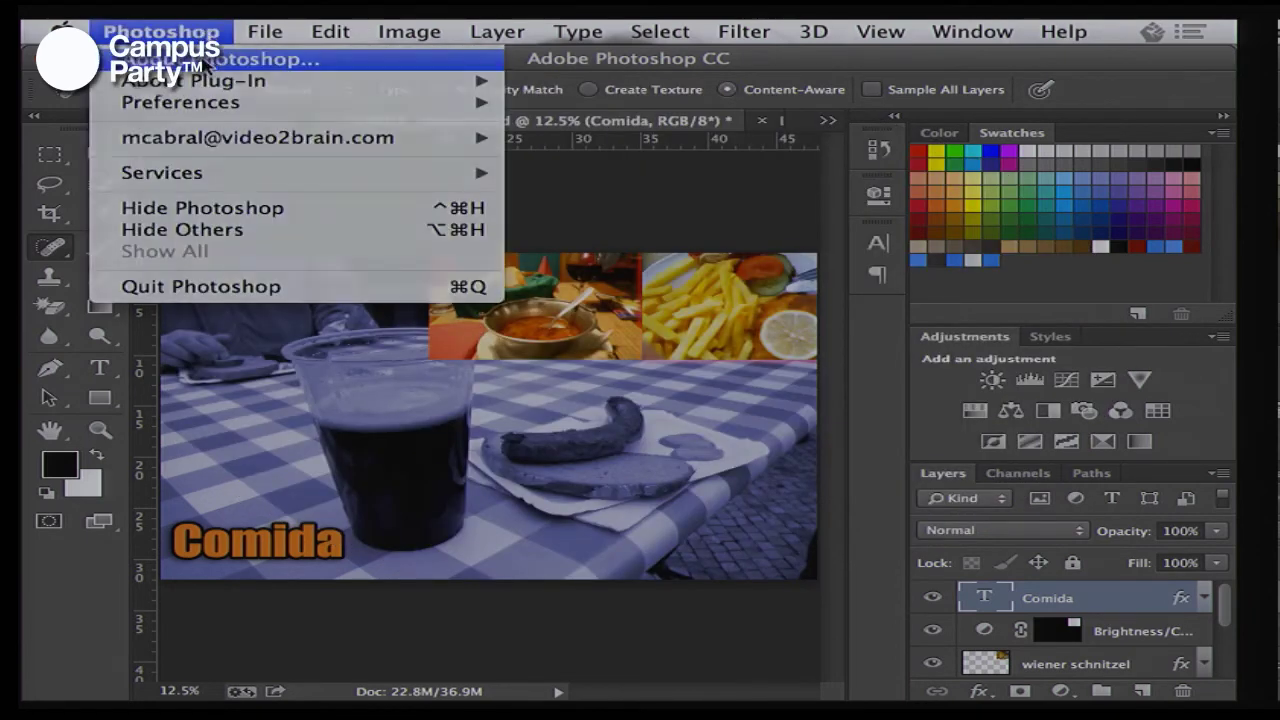
click(207, 64)
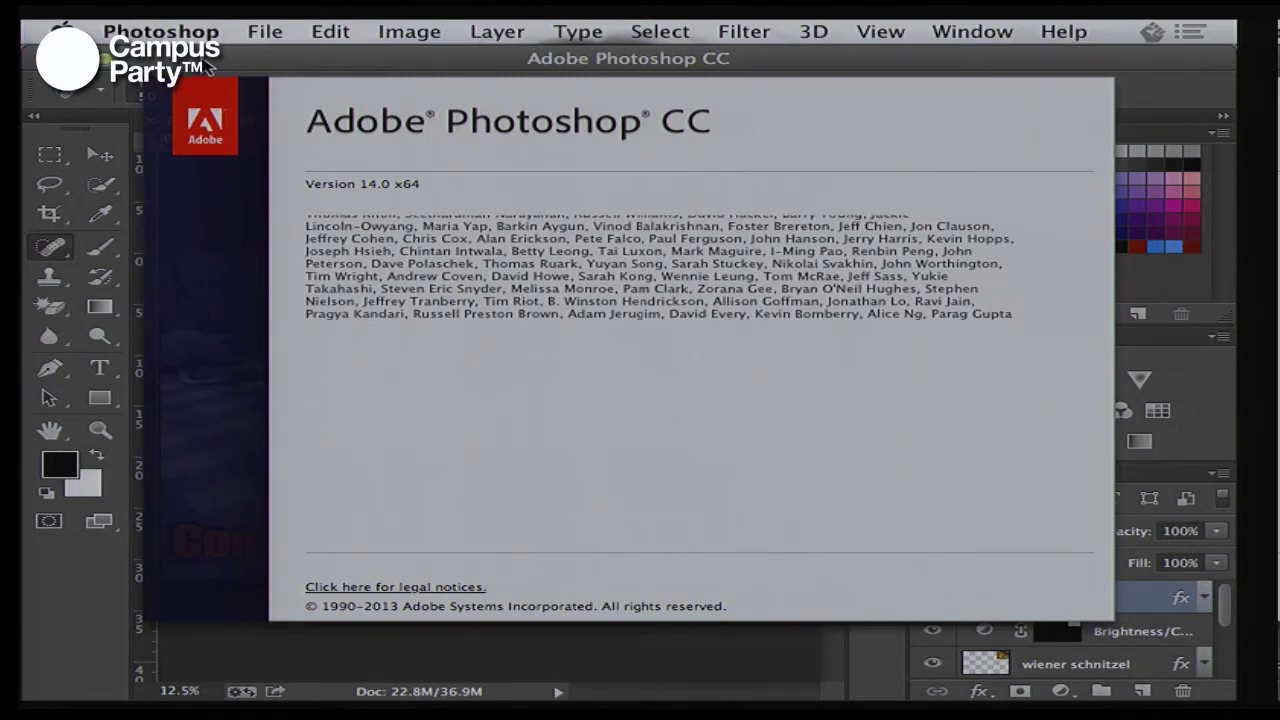
click(208, 70)
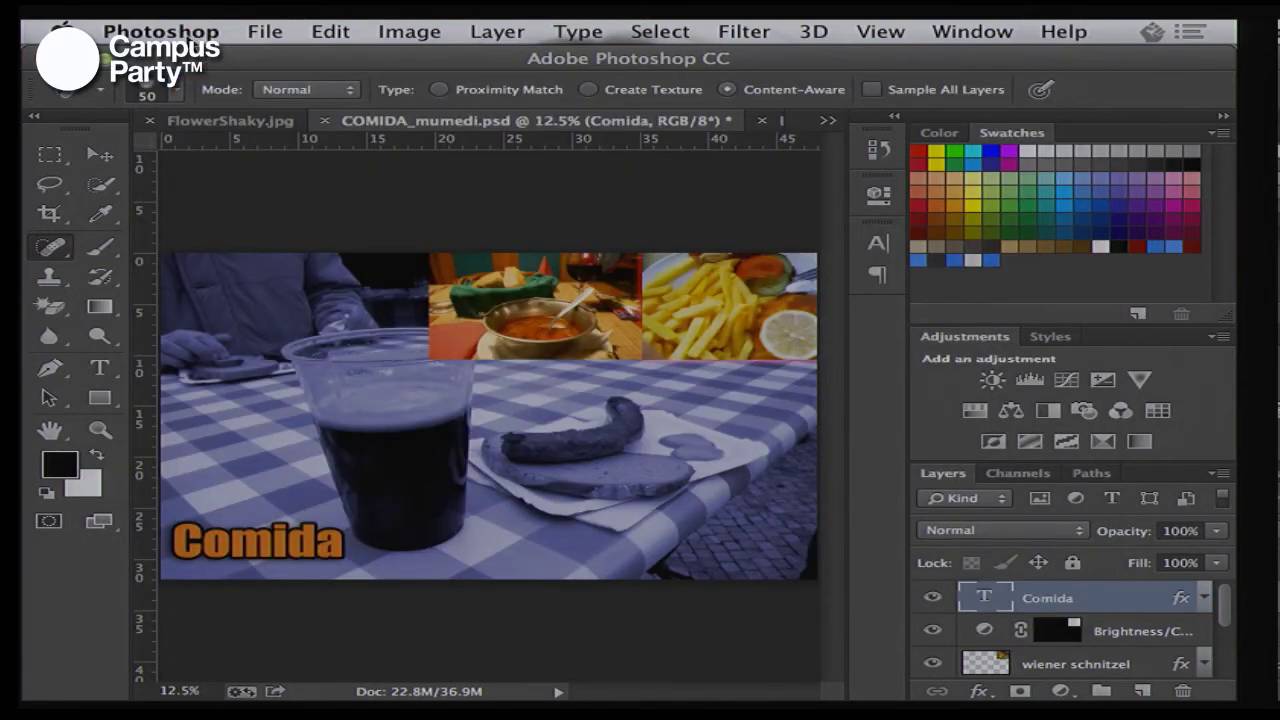
Show the About Photoshop screen once more, then switch to Chrome's video2brain home page
click(185, 36)
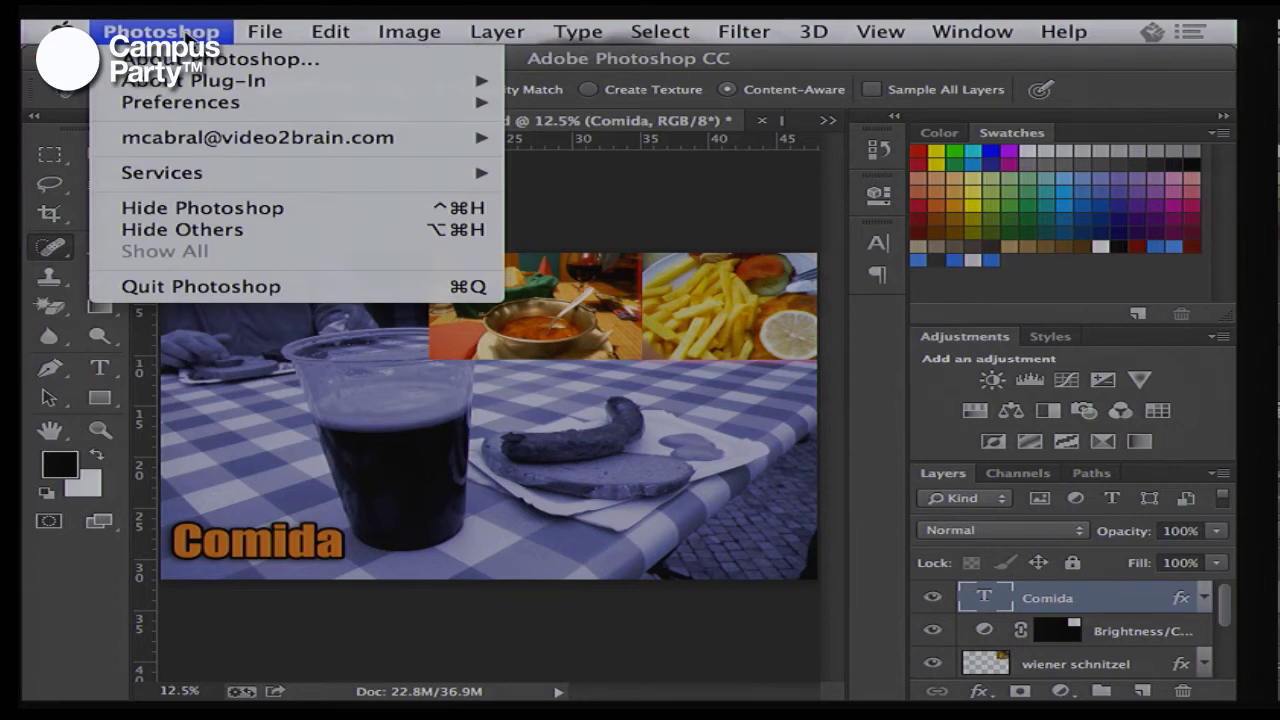
click(200, 60)
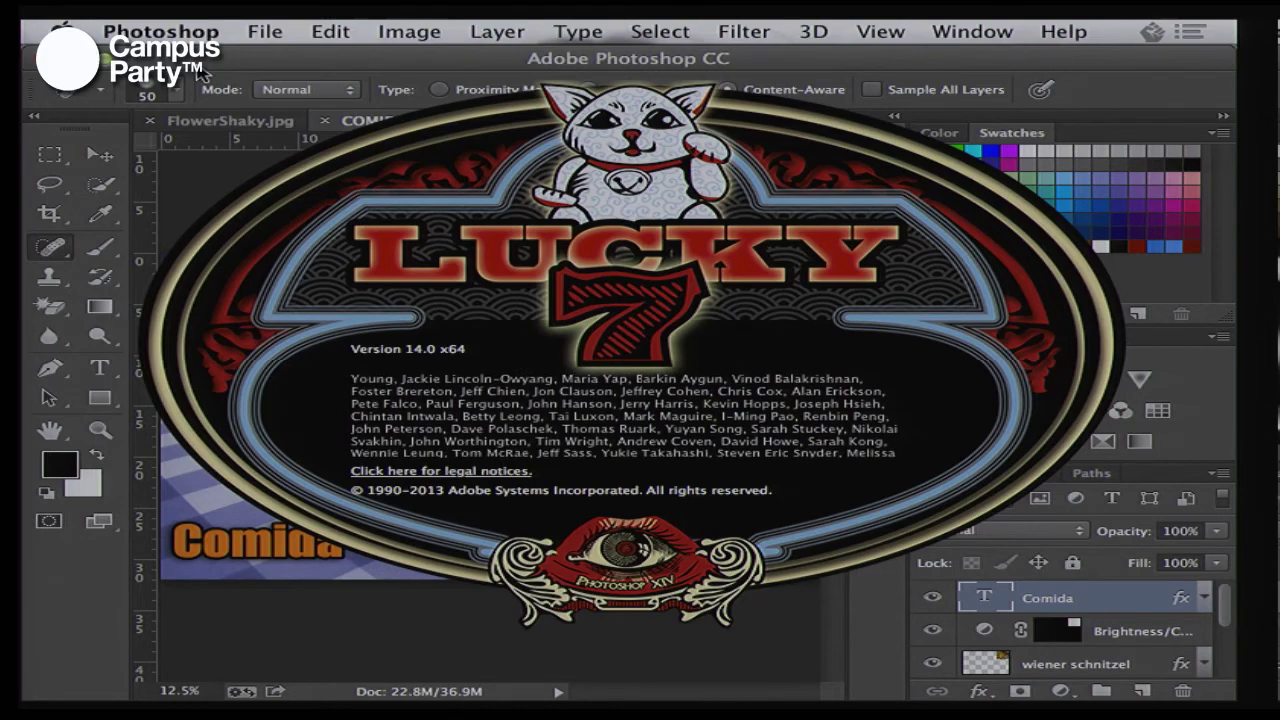
key(super+Tab)
key(super+Tab)
key(super+Tab)
key(super+Tab)
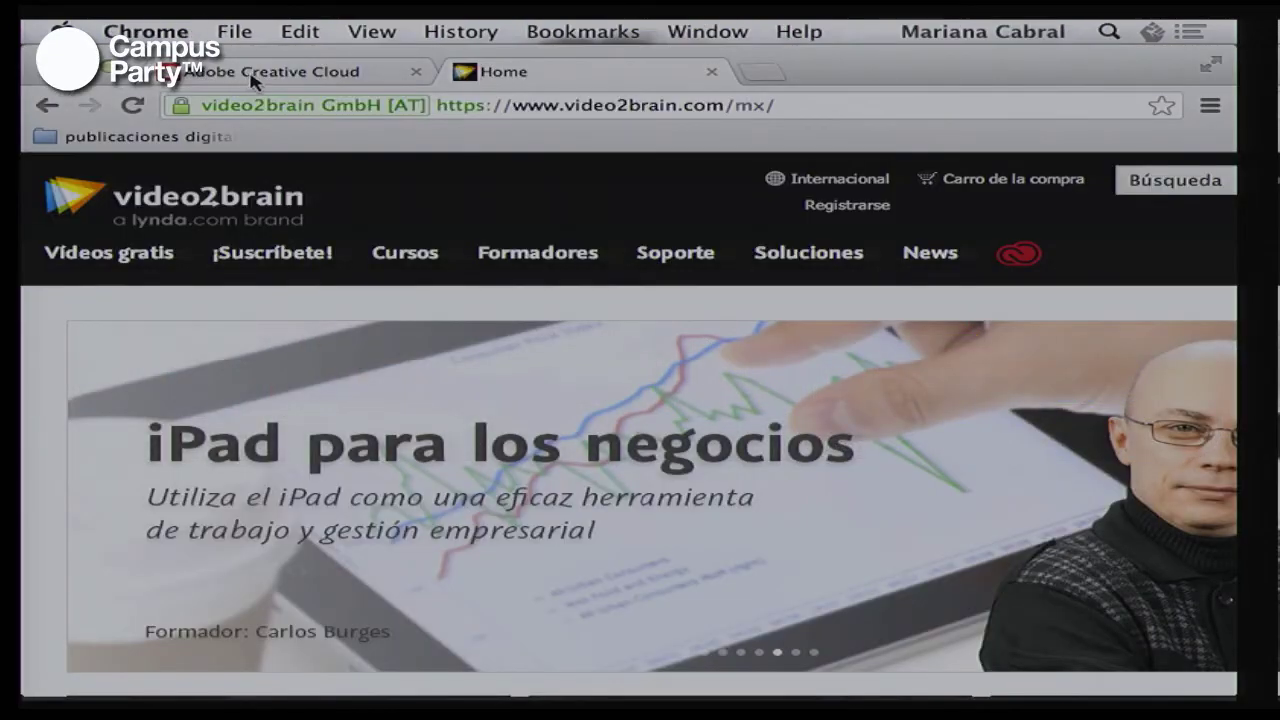
Switch to the Adobe Creative Cloud tab showing the Adobe ID sign-in form
click(252, 75)
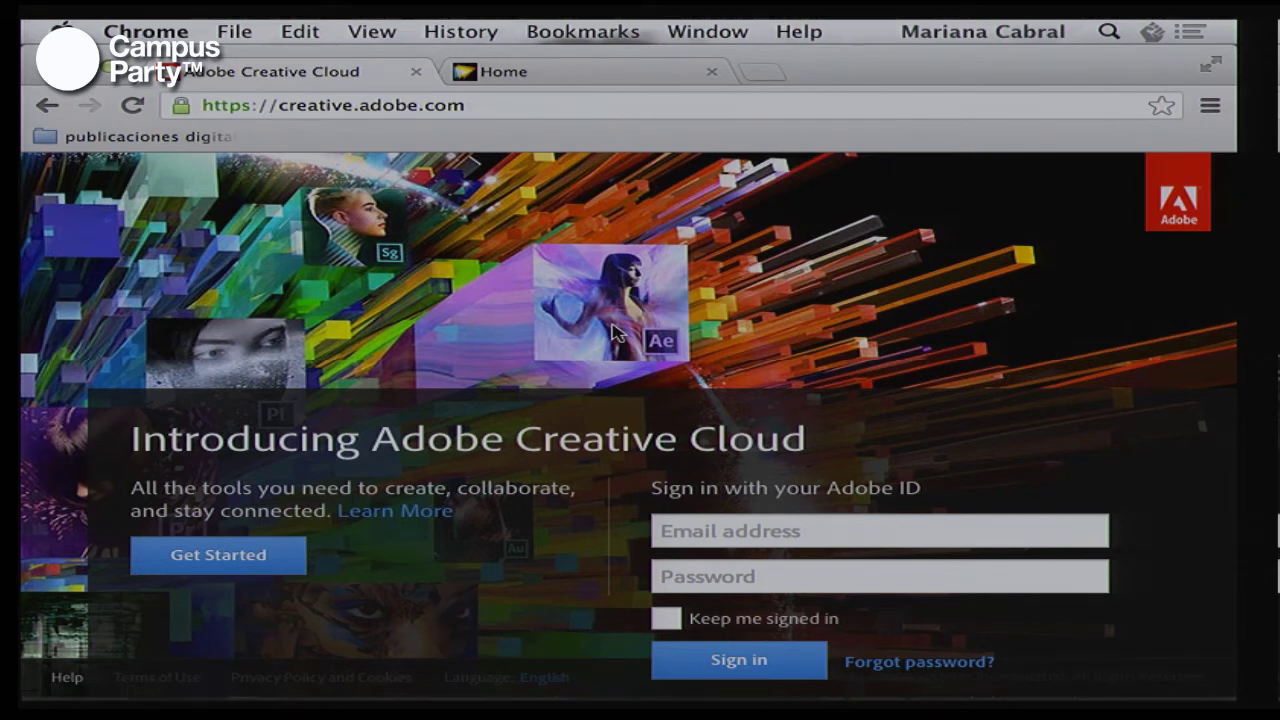
Enter the Adobe ID e-mail and account password and sign in to Creative Cloud
click(820, 529)
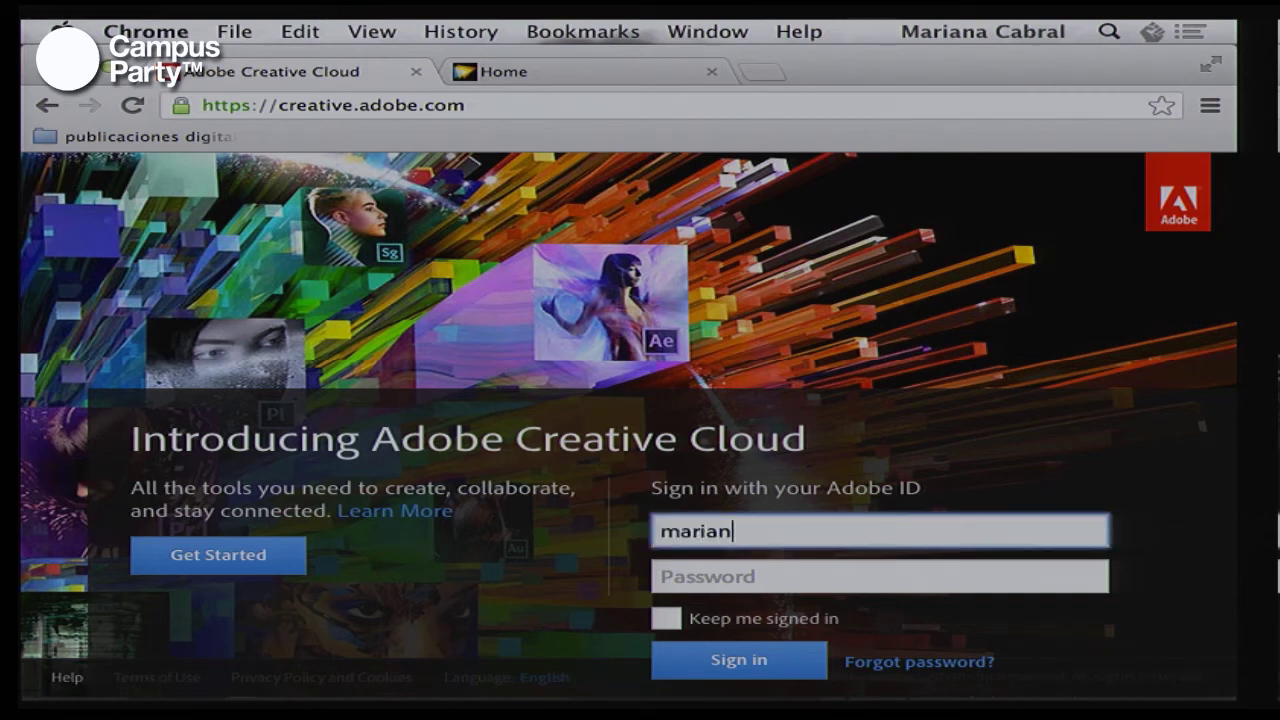
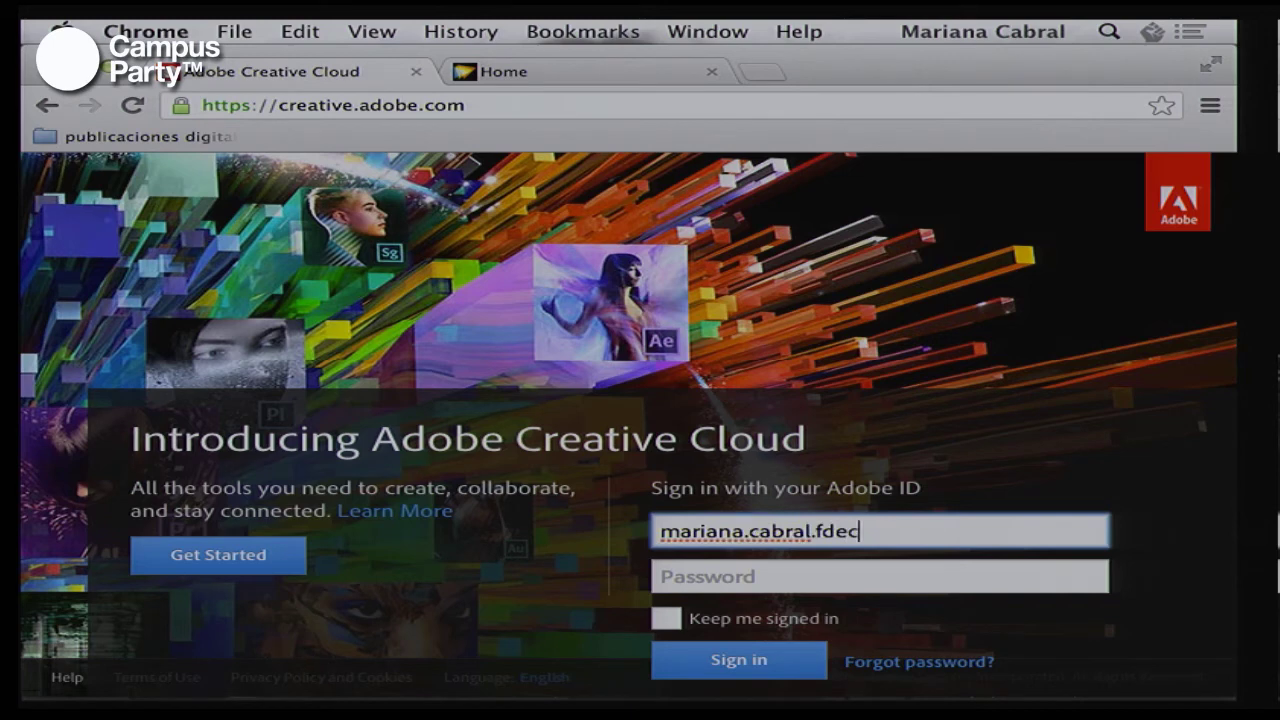
key(Tab)
text(•••••••)
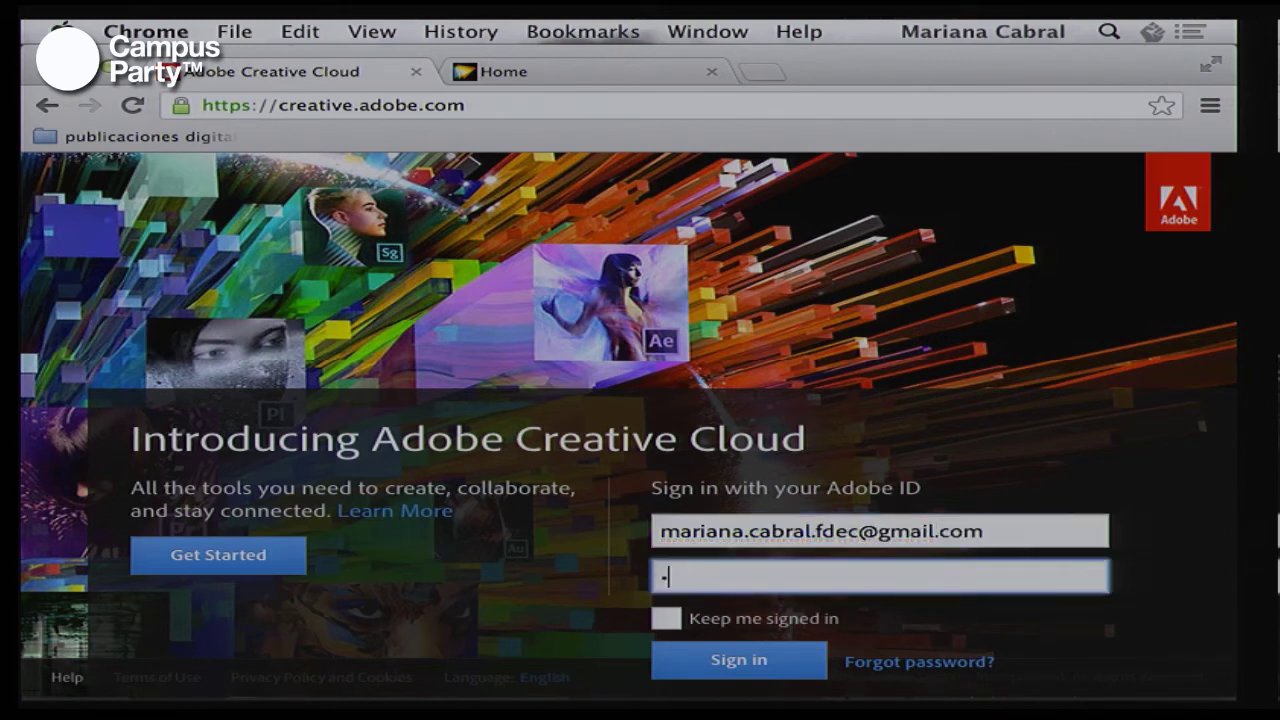
text(•)
key(Return)
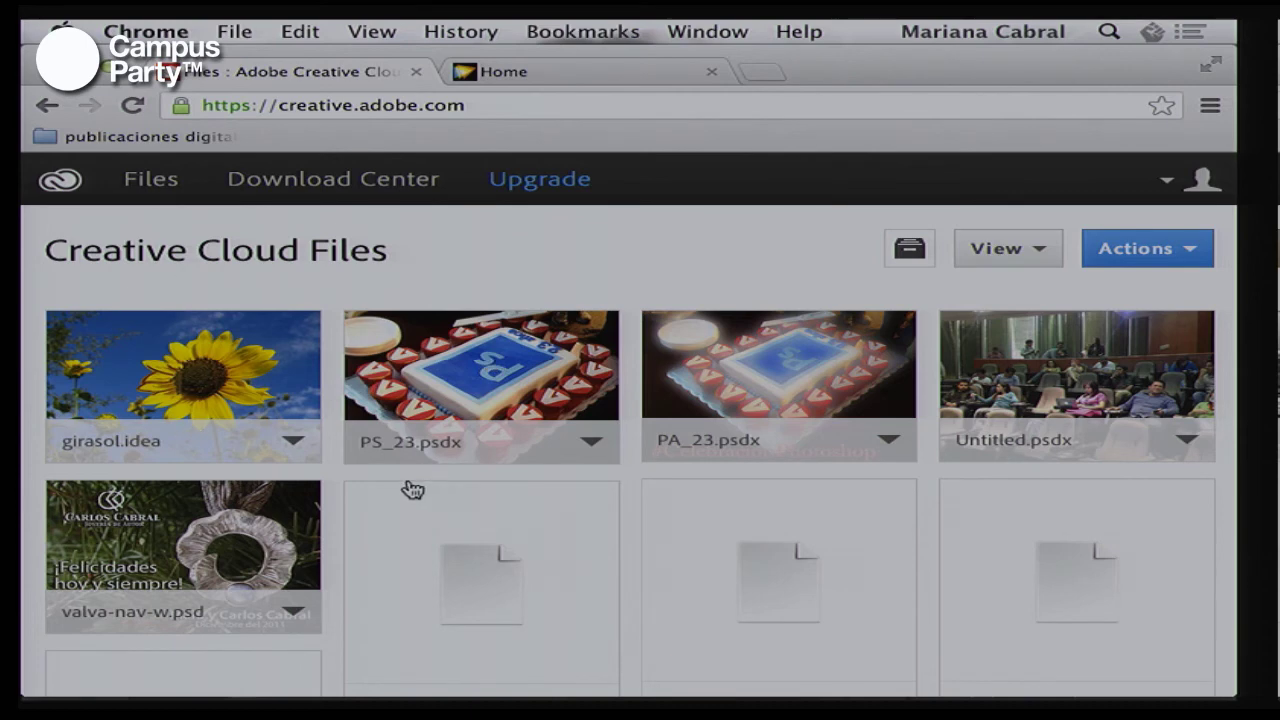
Browse the Download Center's Apps & Services list to the footer, then return to Photoshop
scroll(274, 517, down, 3)
scroll(274, 517, up, 3)
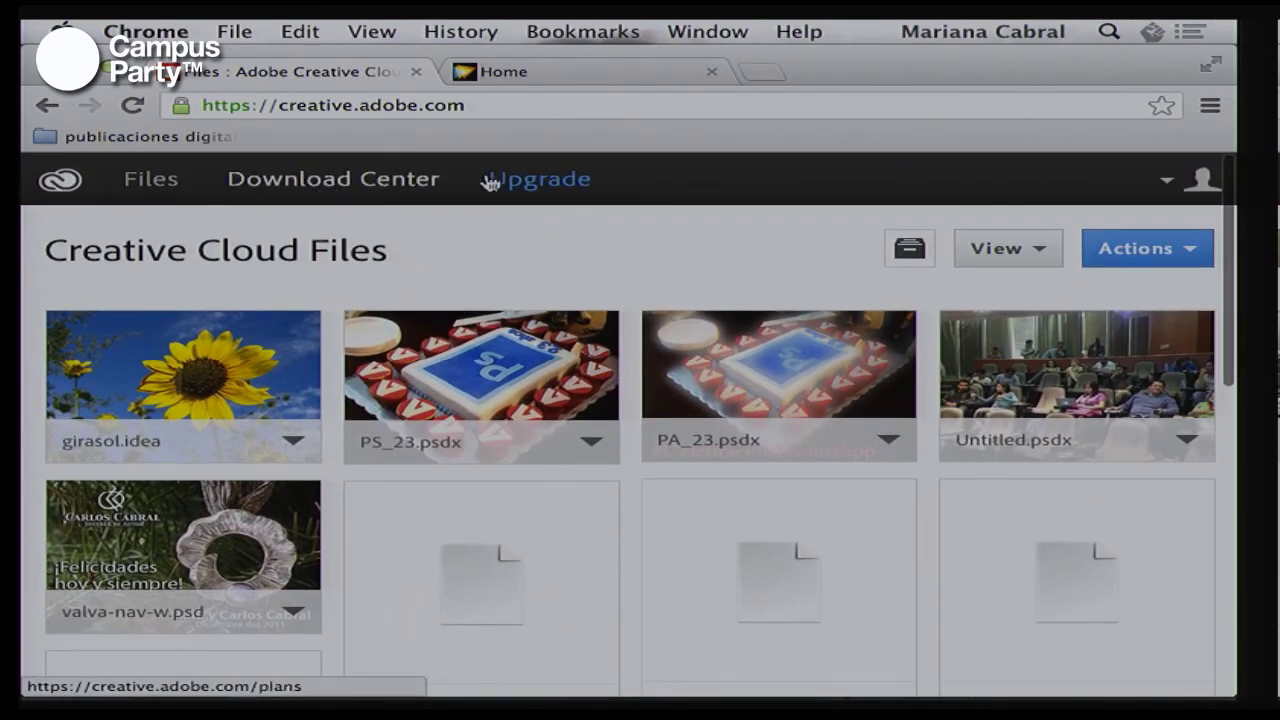
click(358, 185)
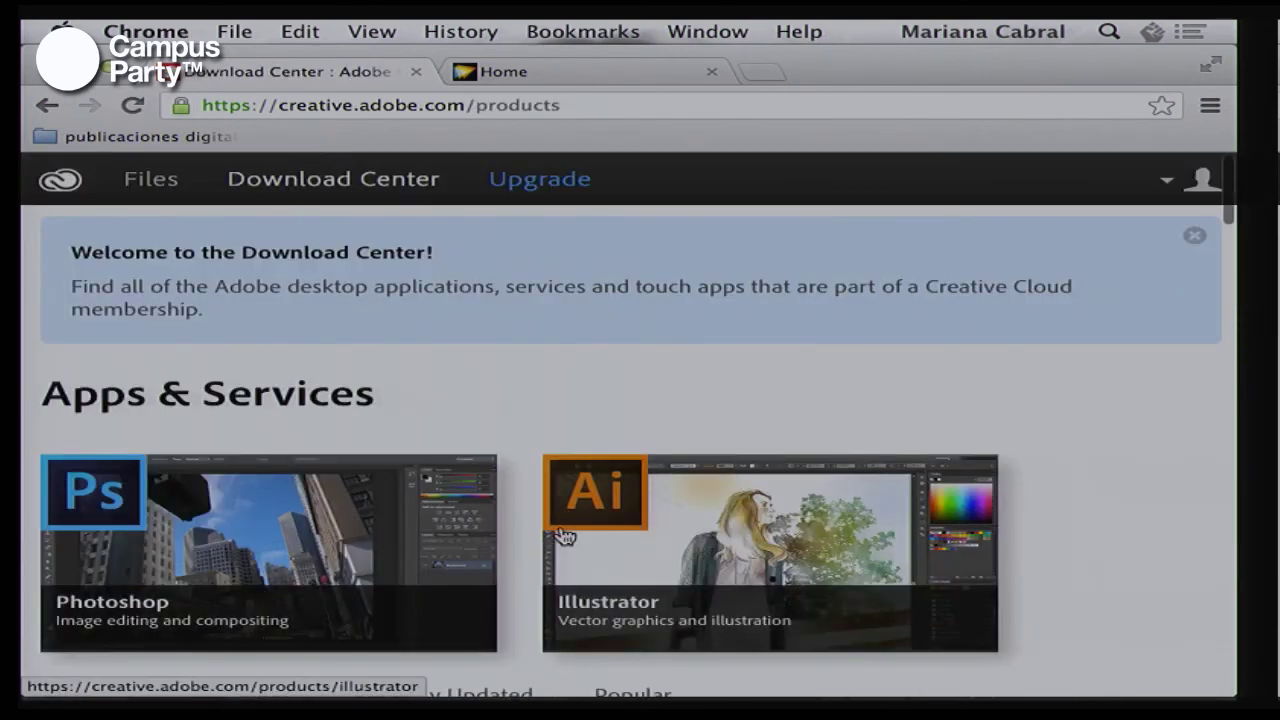
scroll(563, 535, down, 5)
scroll(563, 535, down, 8)
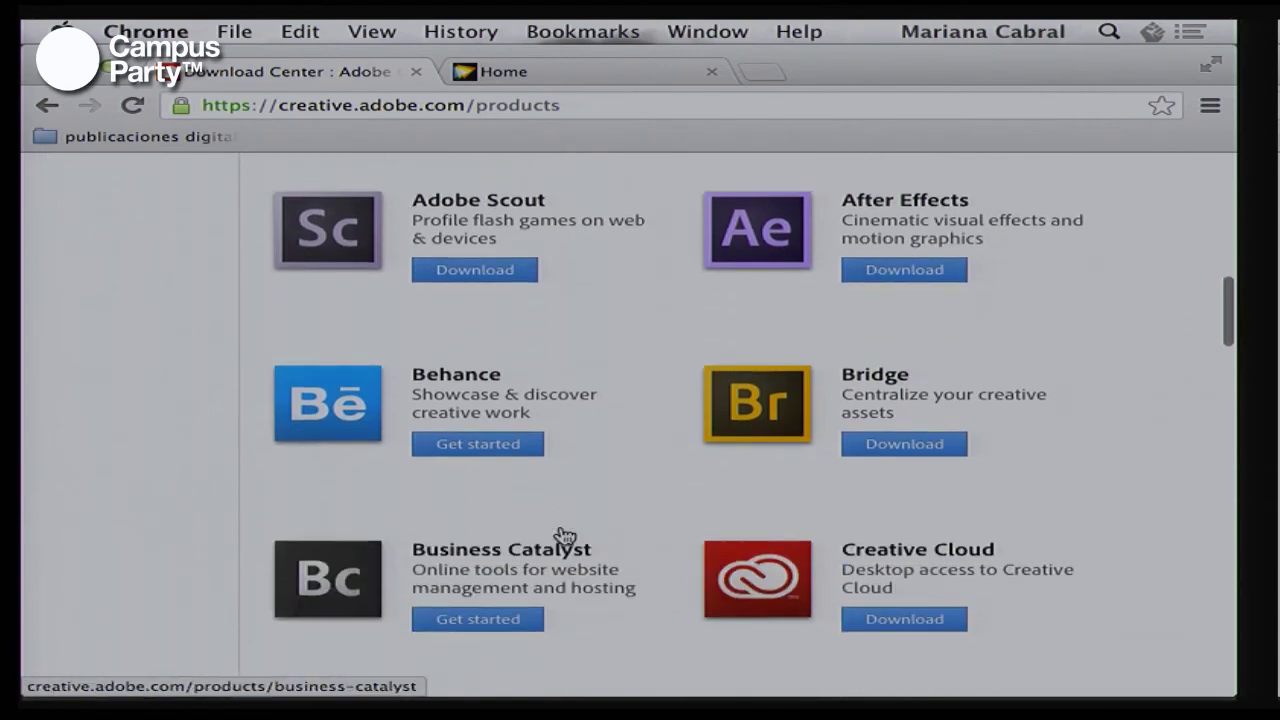
scroll(563, 535, down, 15)
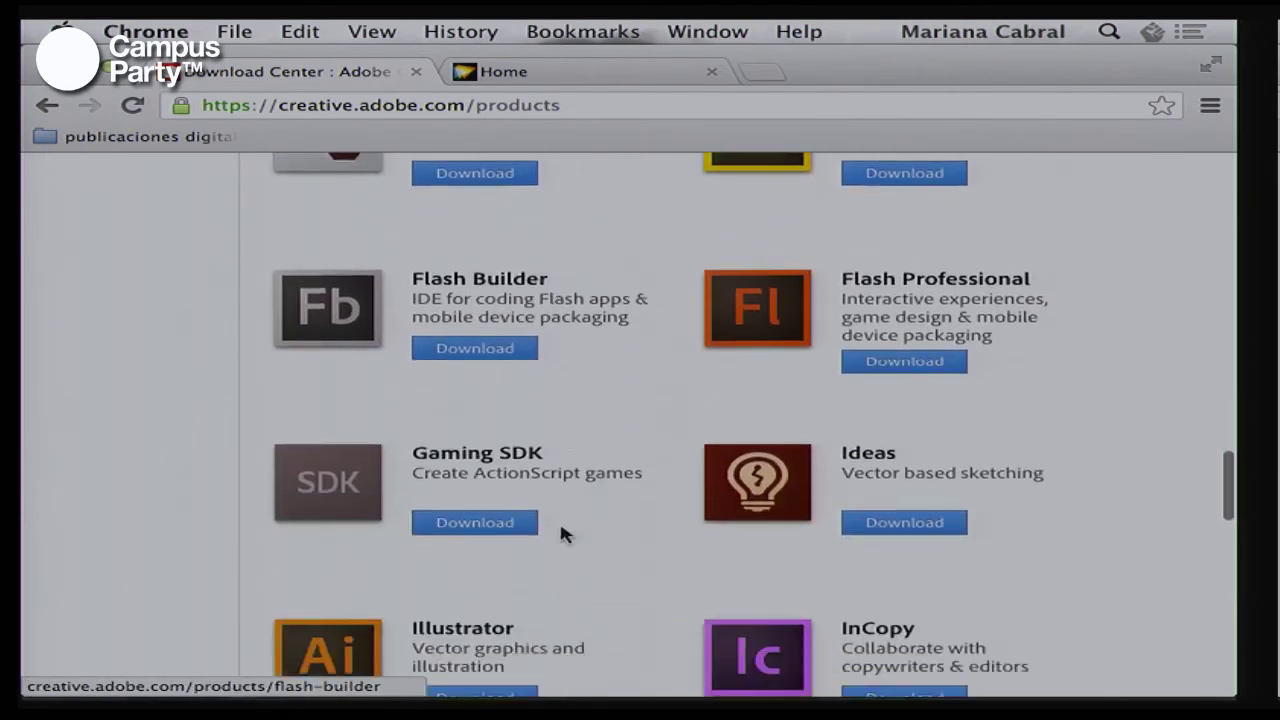
scroll(563, 535, down, 12)
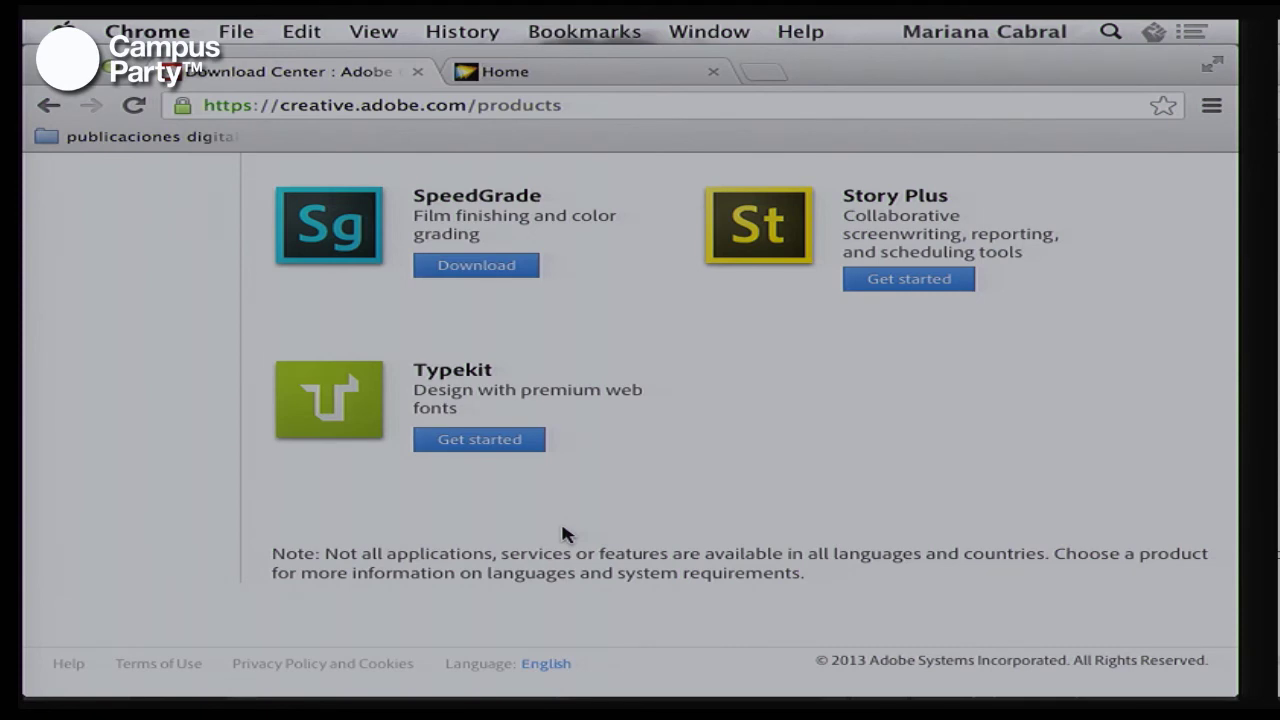
key(super+Tab)
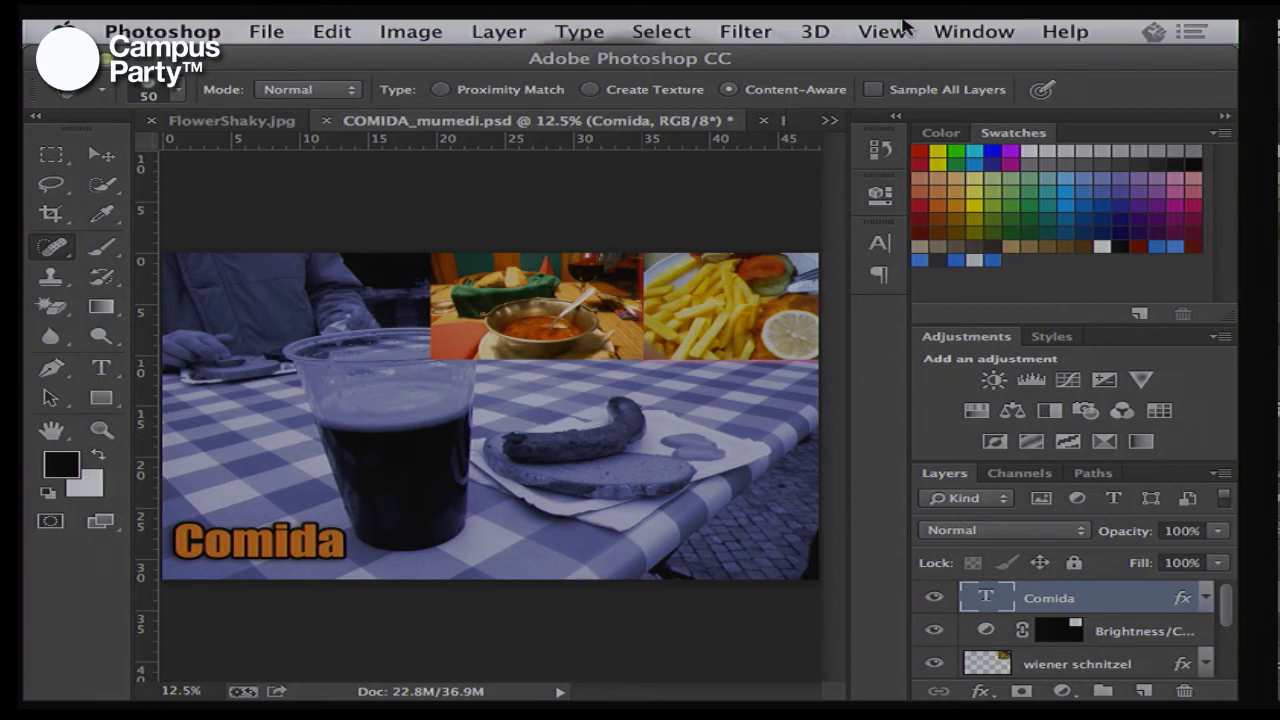
Switch to Adobe Reader showing slide 21 of 23PS_CC.pdf
key(super+Tab)
key(super+Tab)
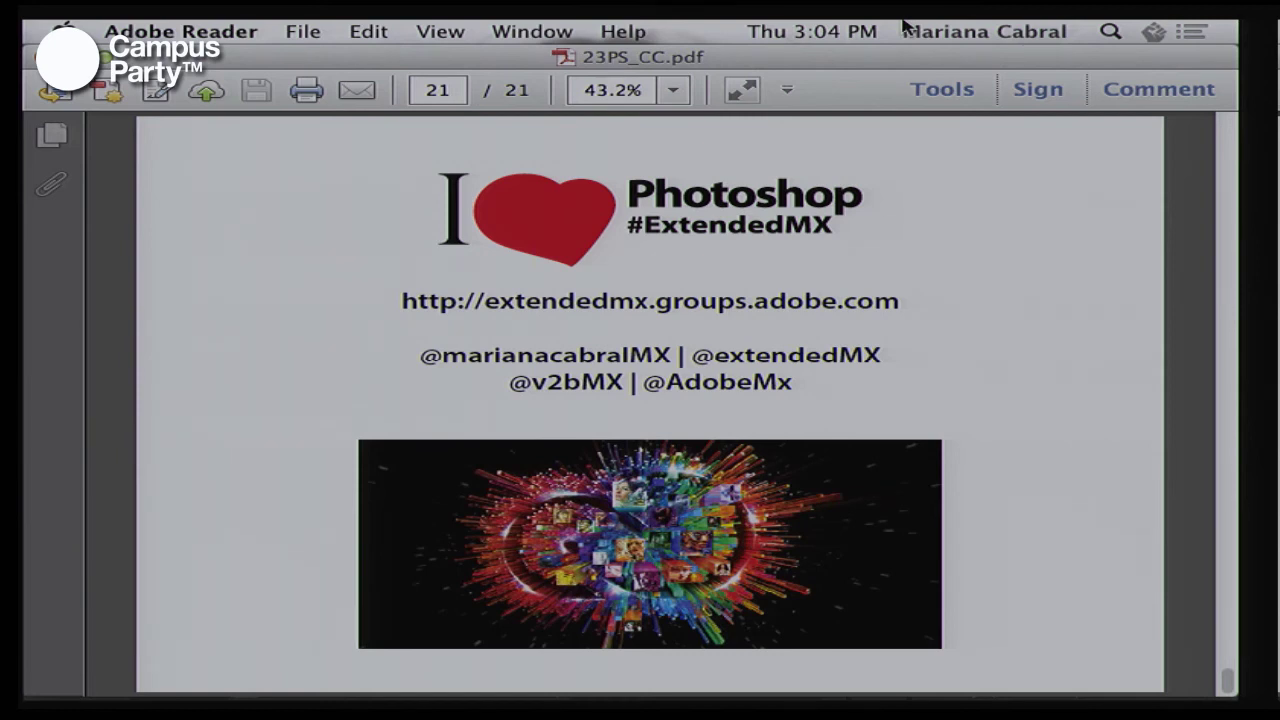
Leave the closing slide 21 of 21 and bring Chrome back to the front
key(super+Tab)
key(super+Tab)
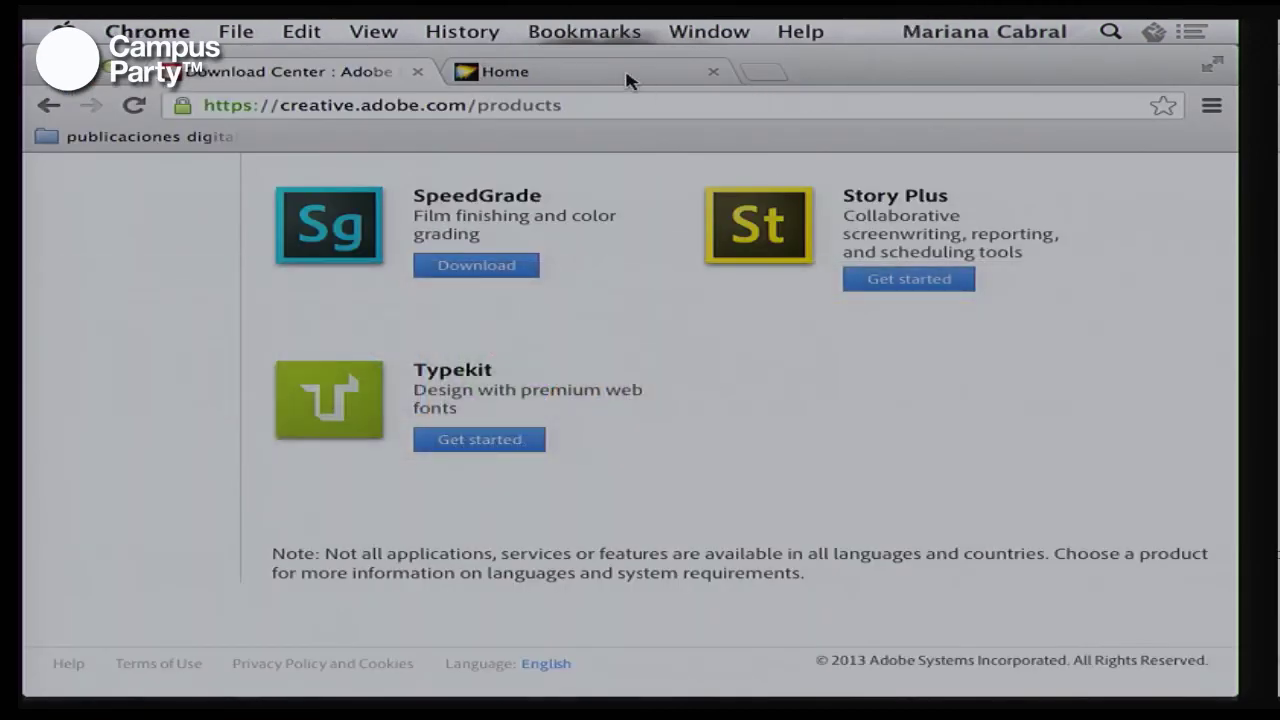
Open the video2brain Home tab and scroll through the home page and back
click(627, 80)
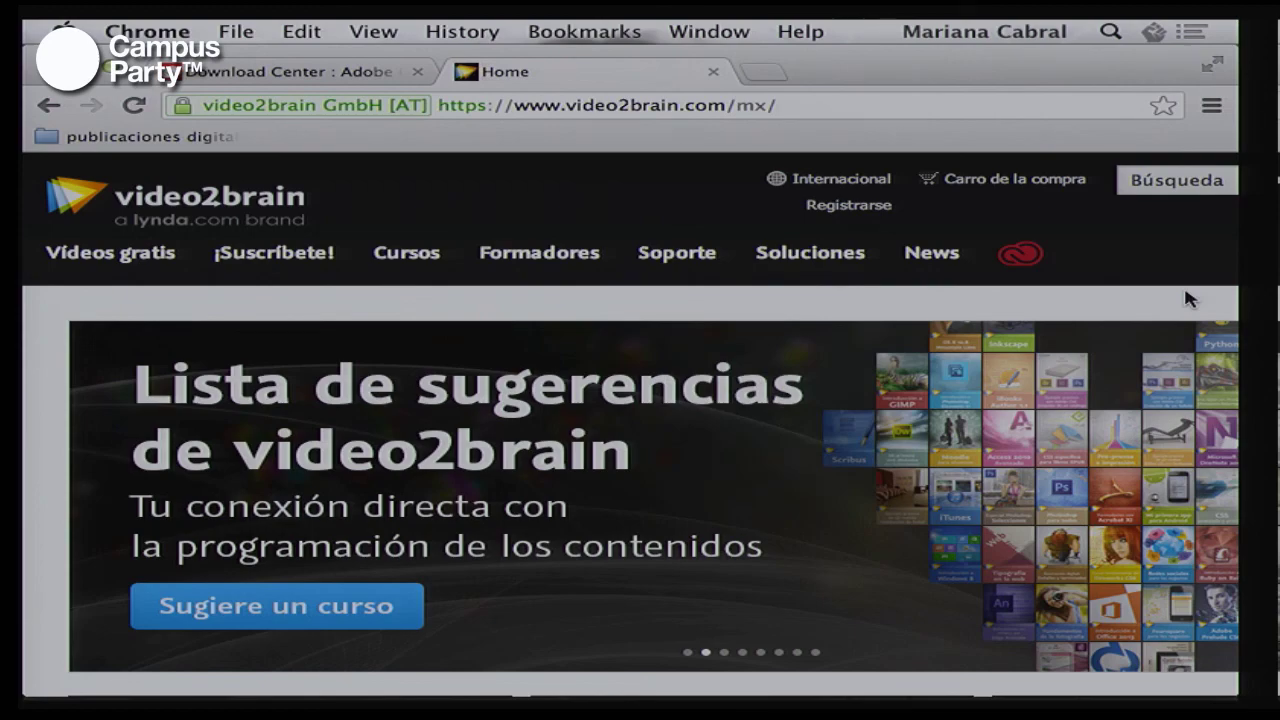
scroll(1189, 299, down, 15)
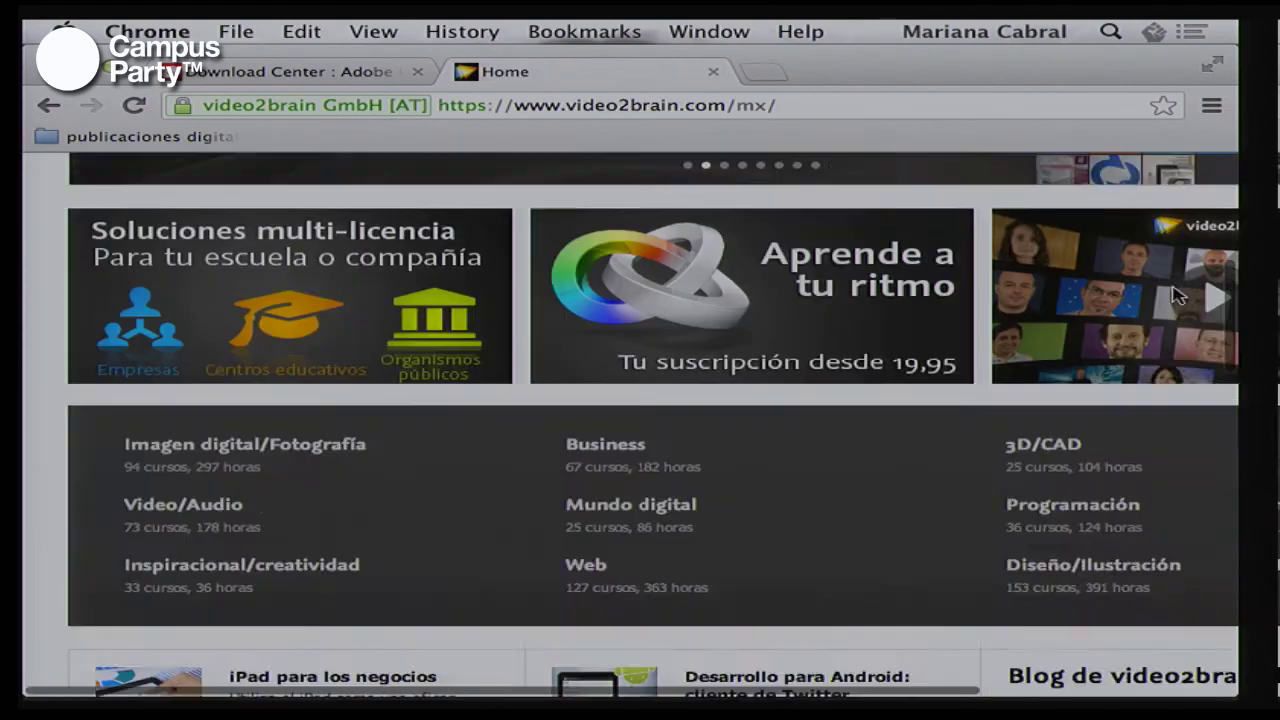
scroll(1189, 299, right, 5)
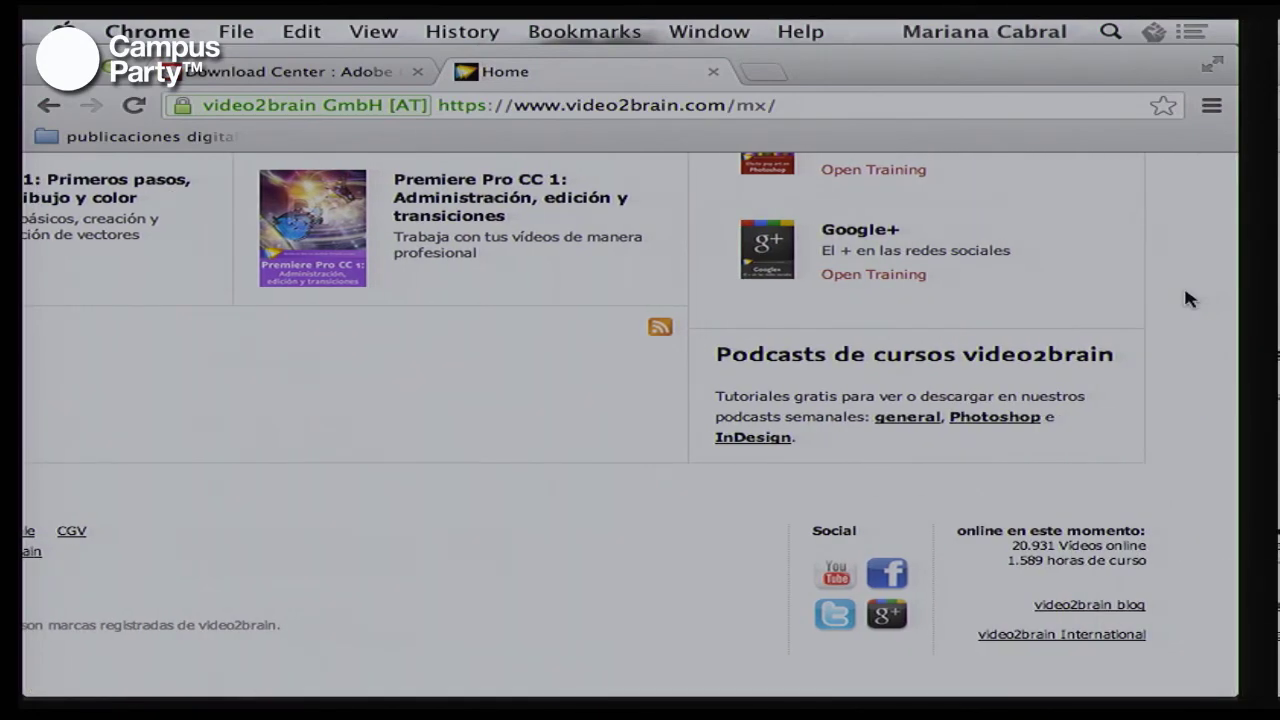
scroll(748, 312, left, 5)
scroll(748, 312, up, 15)
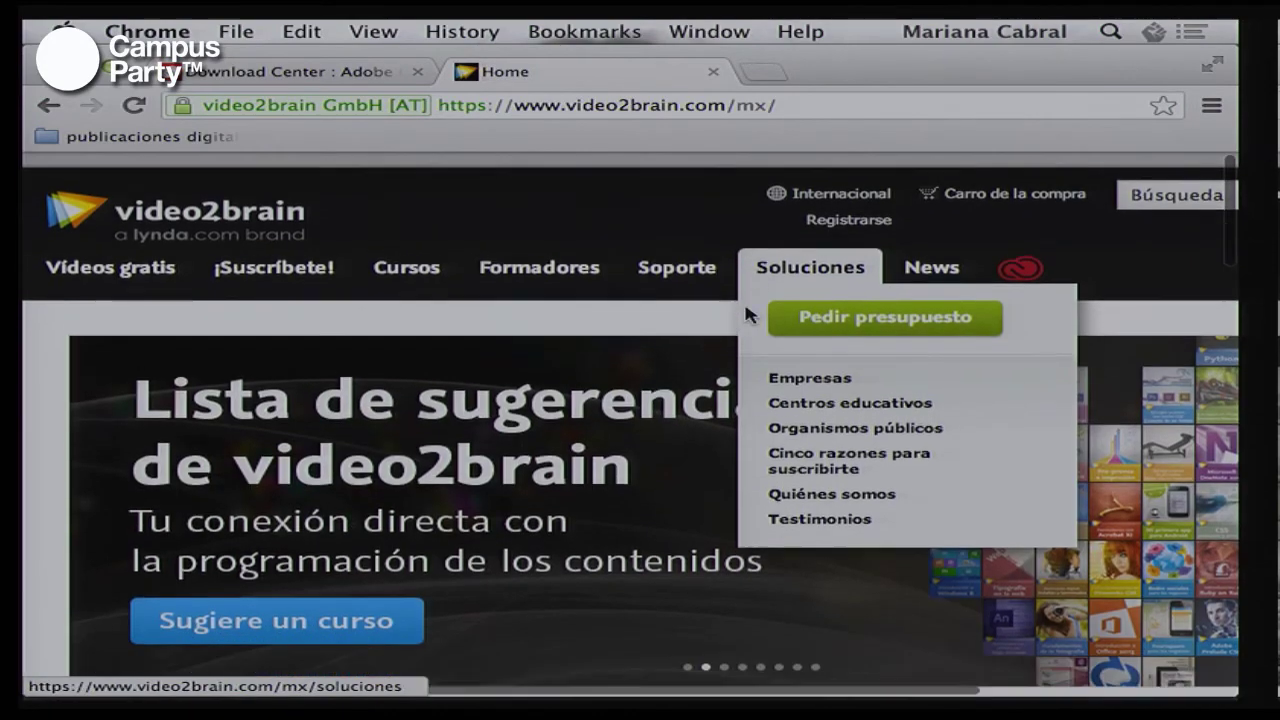